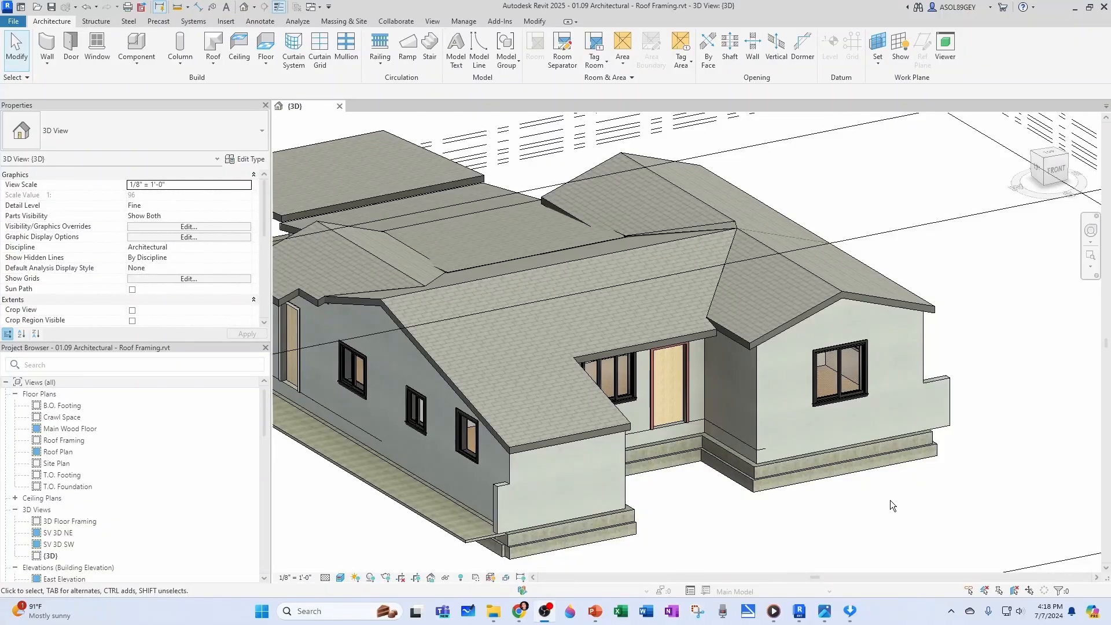
Place a Fascia-Flat 1x12 roof fascia on the sloping edge of the front gable nearest the entry door
scroll(884, 500, up, 3)
scroll(839, 482, up, 2)
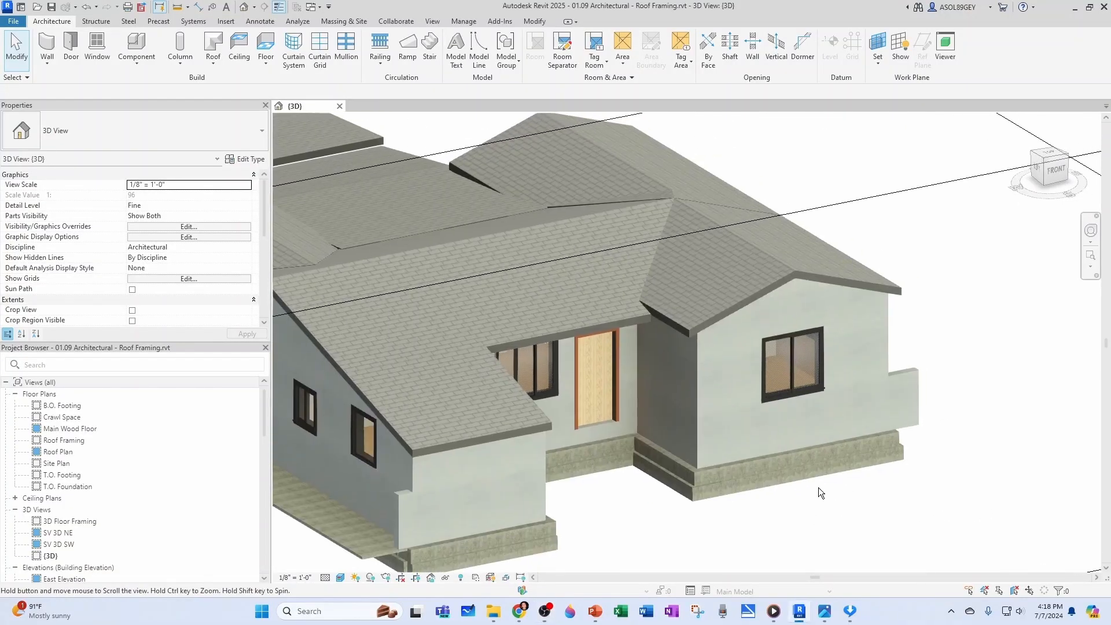
click(214, 63)
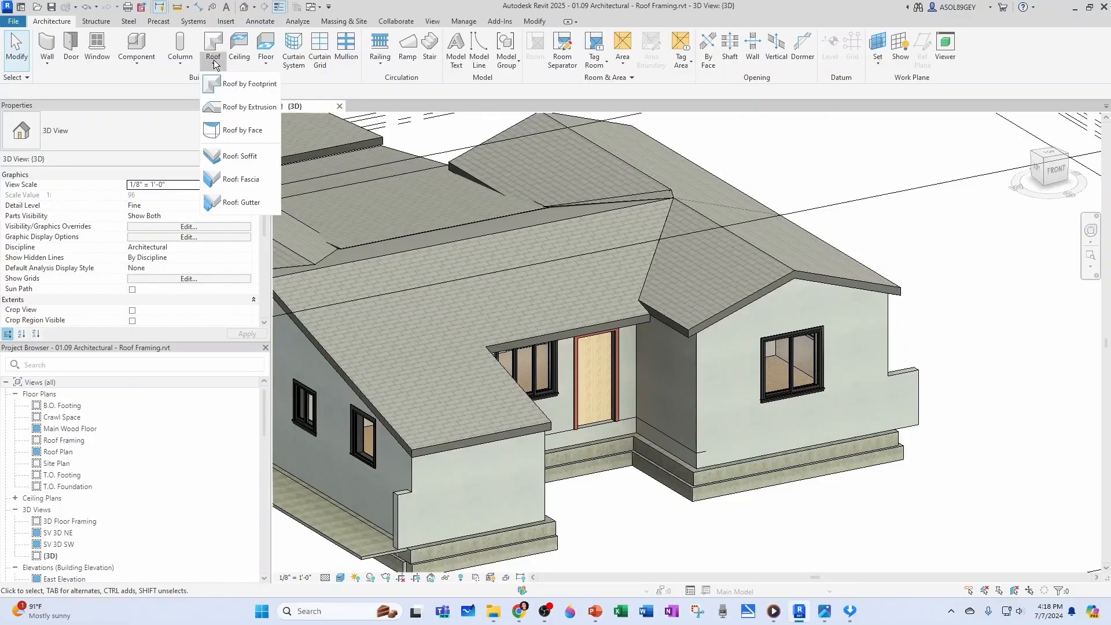
click(237, 188)
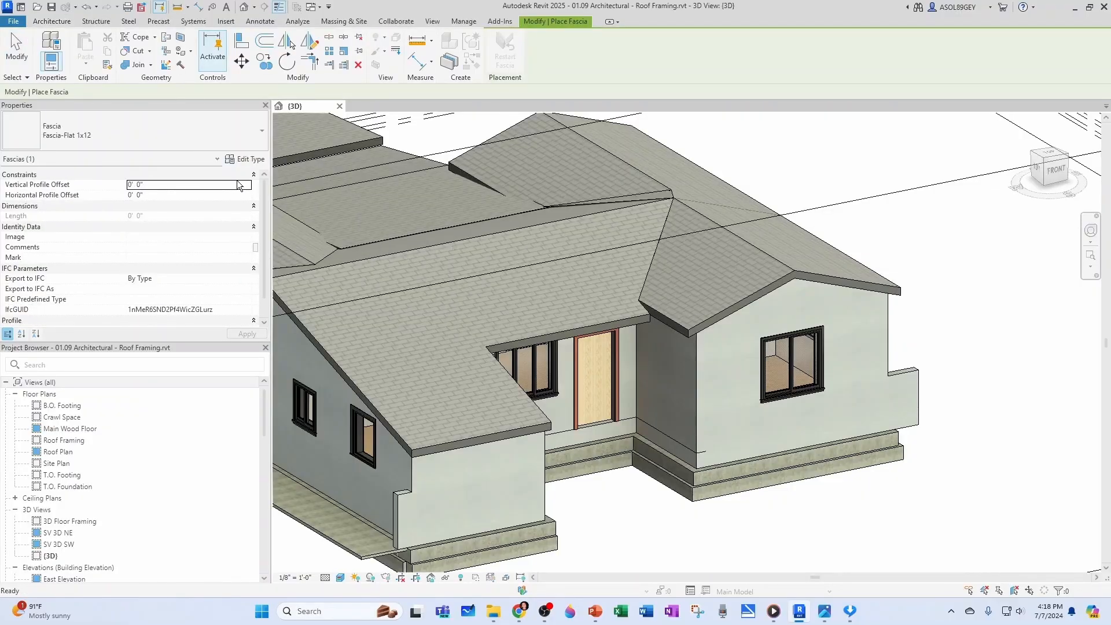
scroll(730, 307, up, 5)
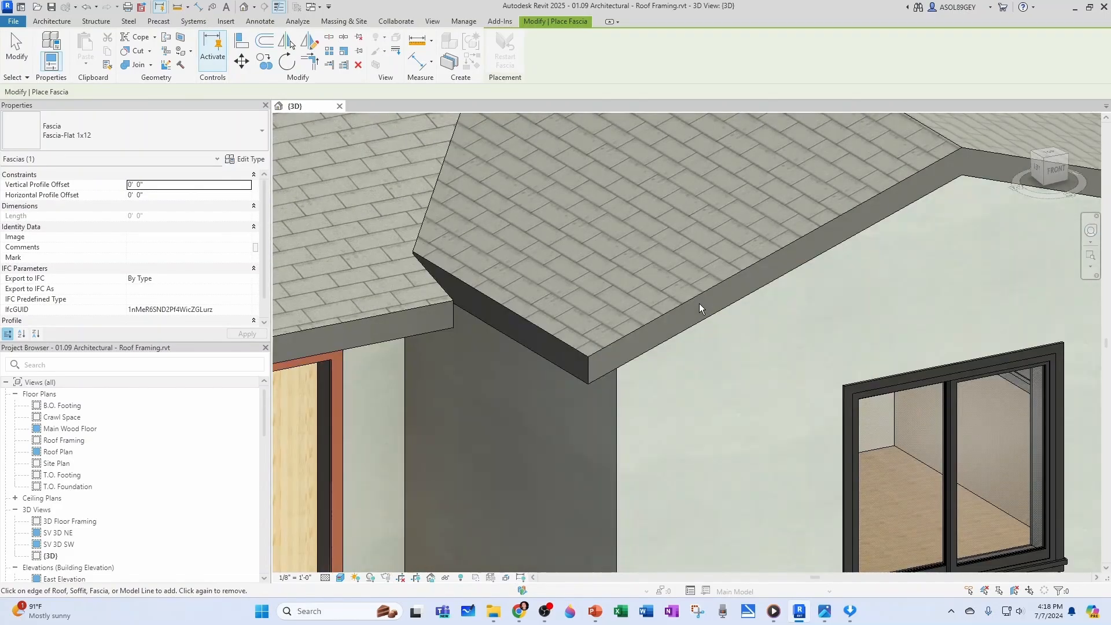
click(700, 294)
click(697, 301)
key(Escape)
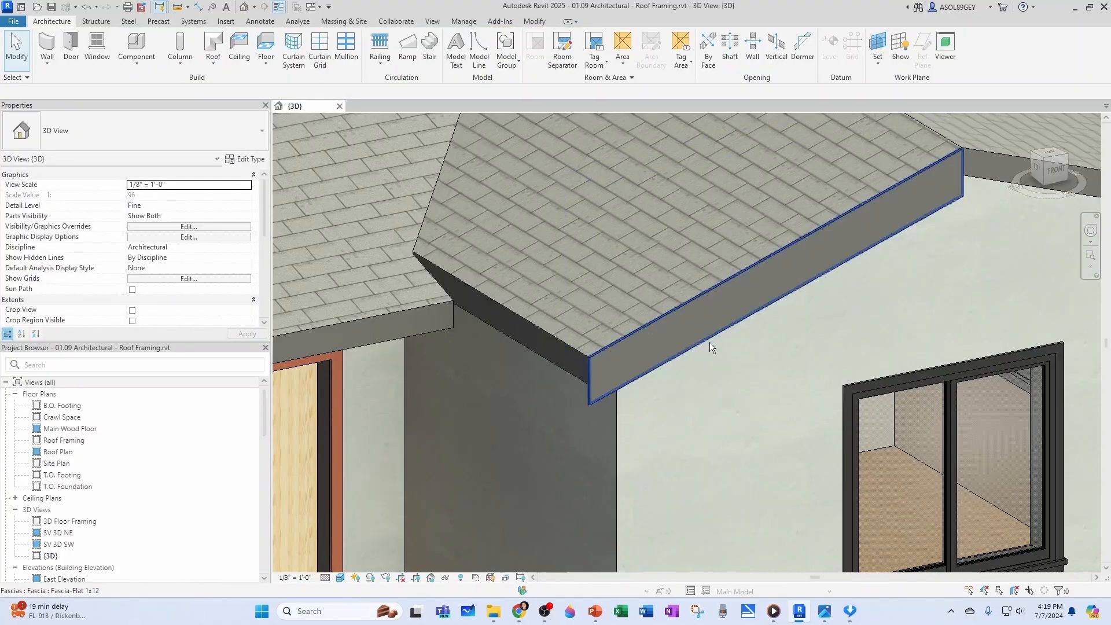
Duplicate the placed fascia's type as Fascia-Flat 1x6
click(706, 338)
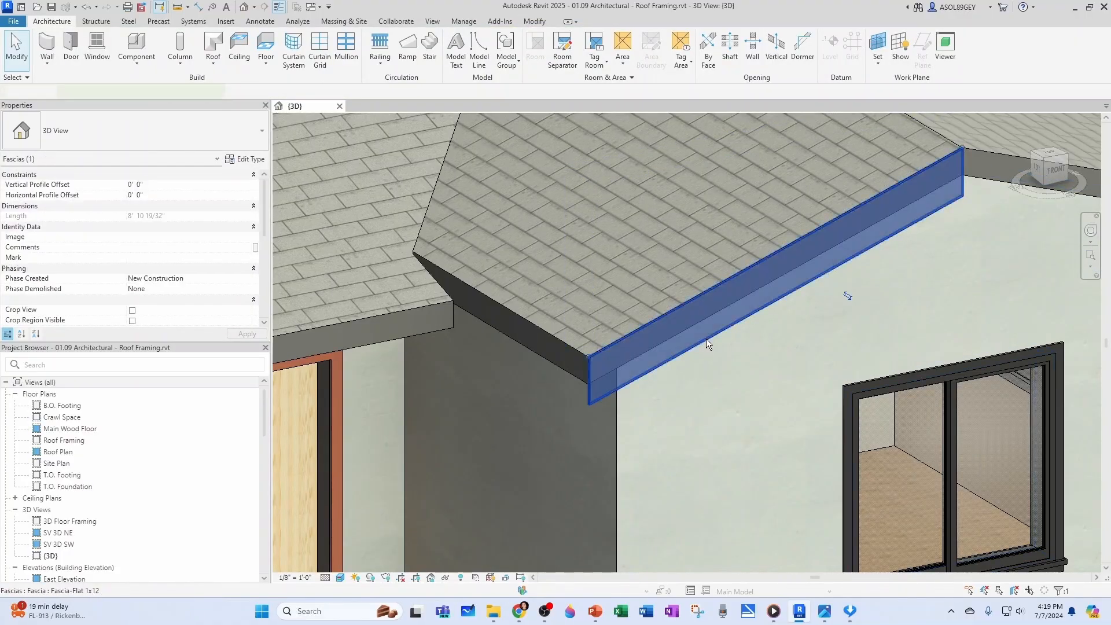
click(242, 160)
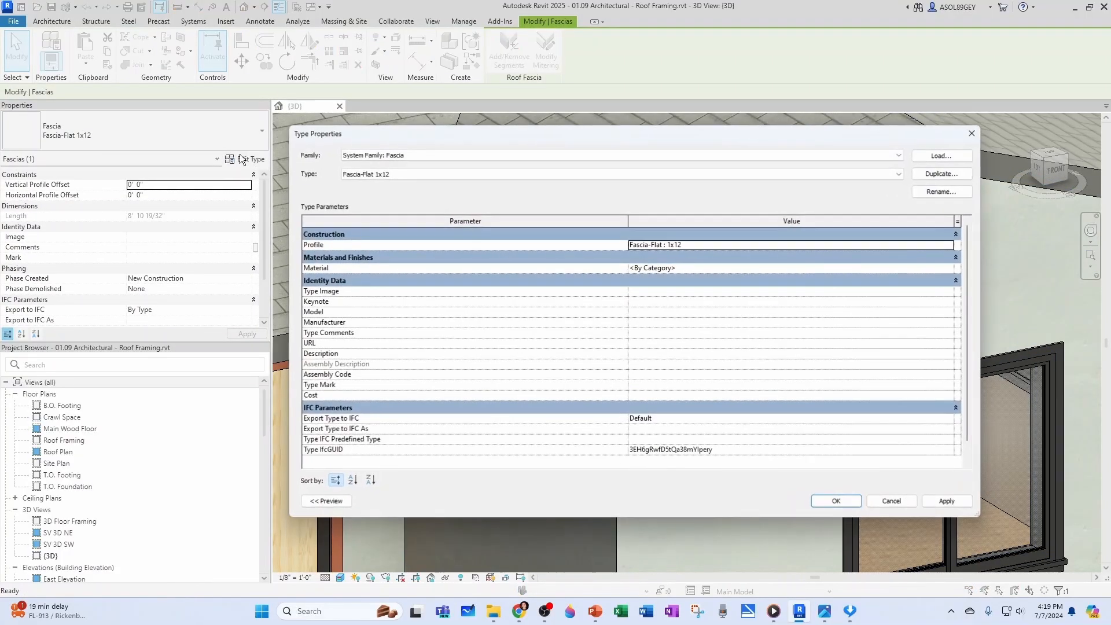
click(932, 174)
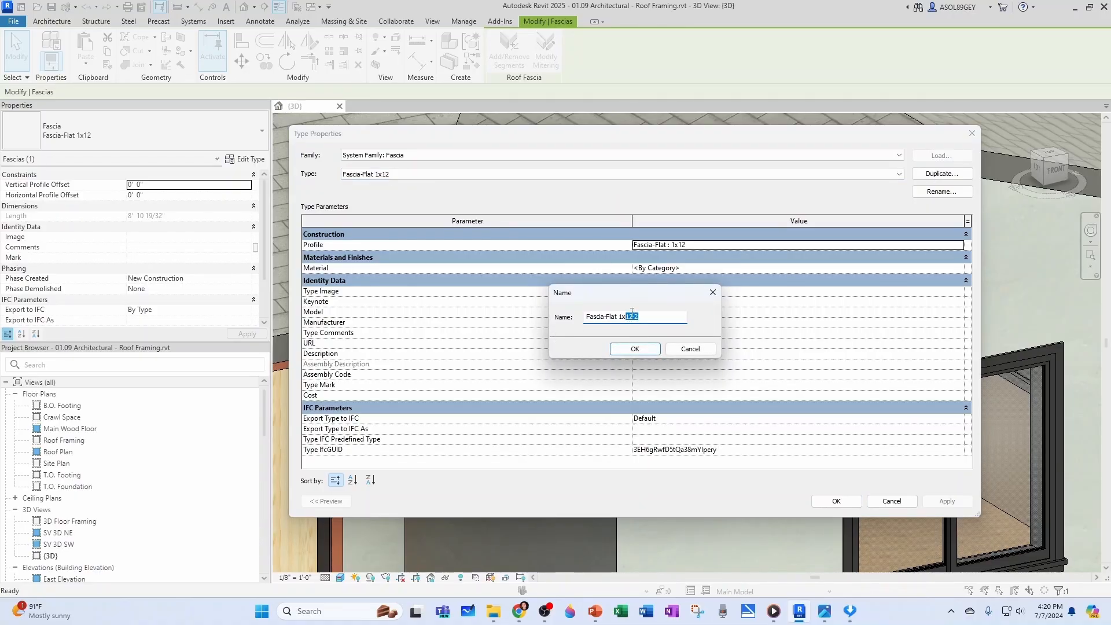
click(633, 348)
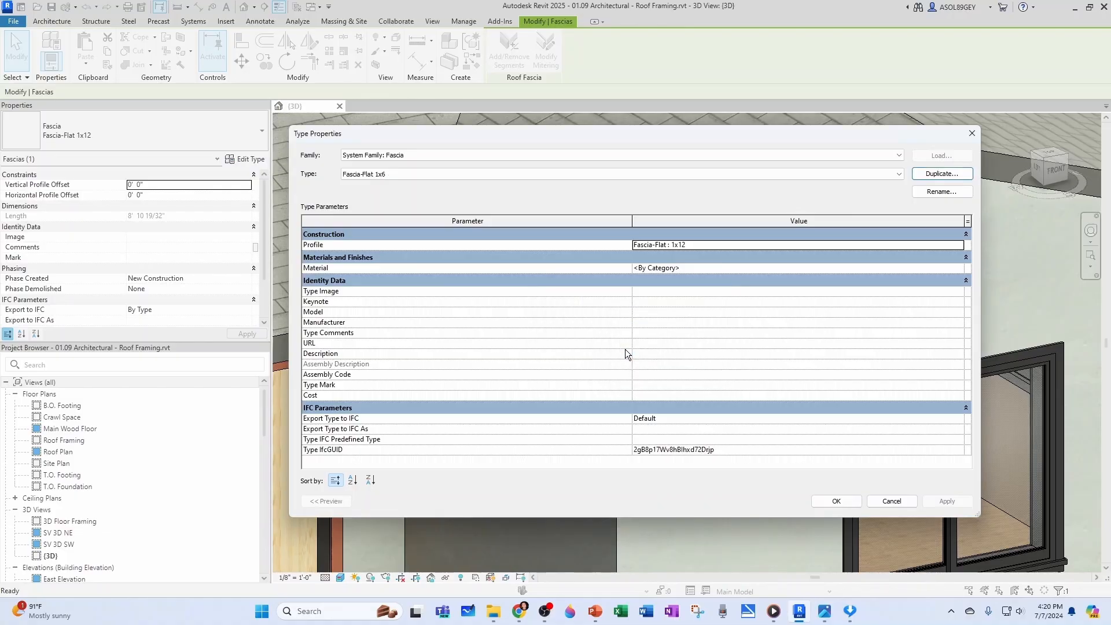
Set the new fascia type's profile to Fascia-Flat : 1x6 and its material to Door - Panel White
click(930, 244)
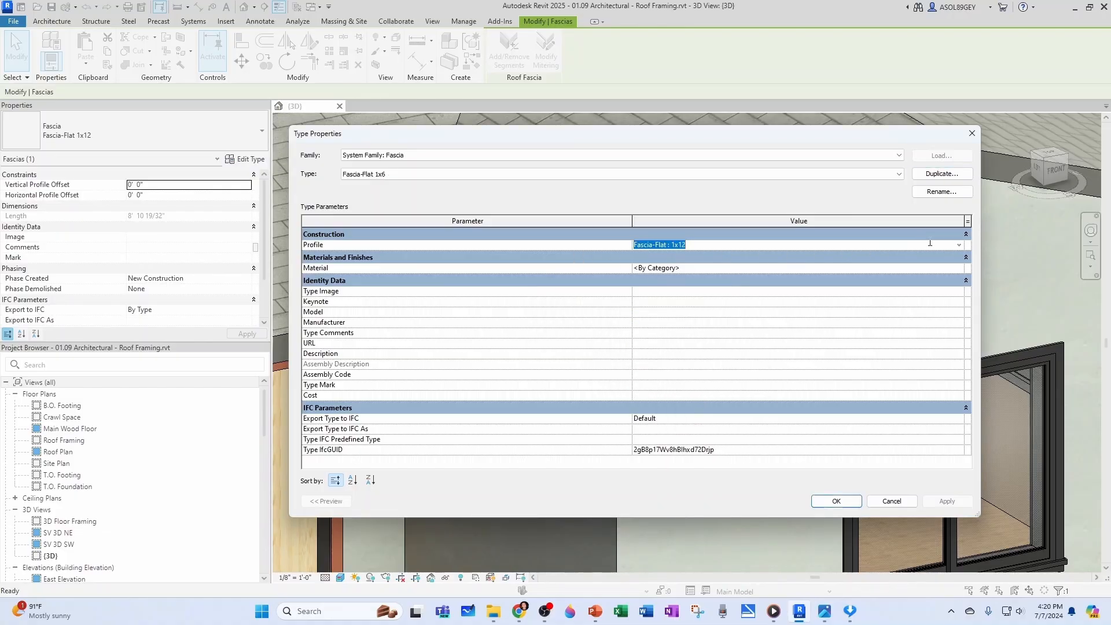
click(957, 246)
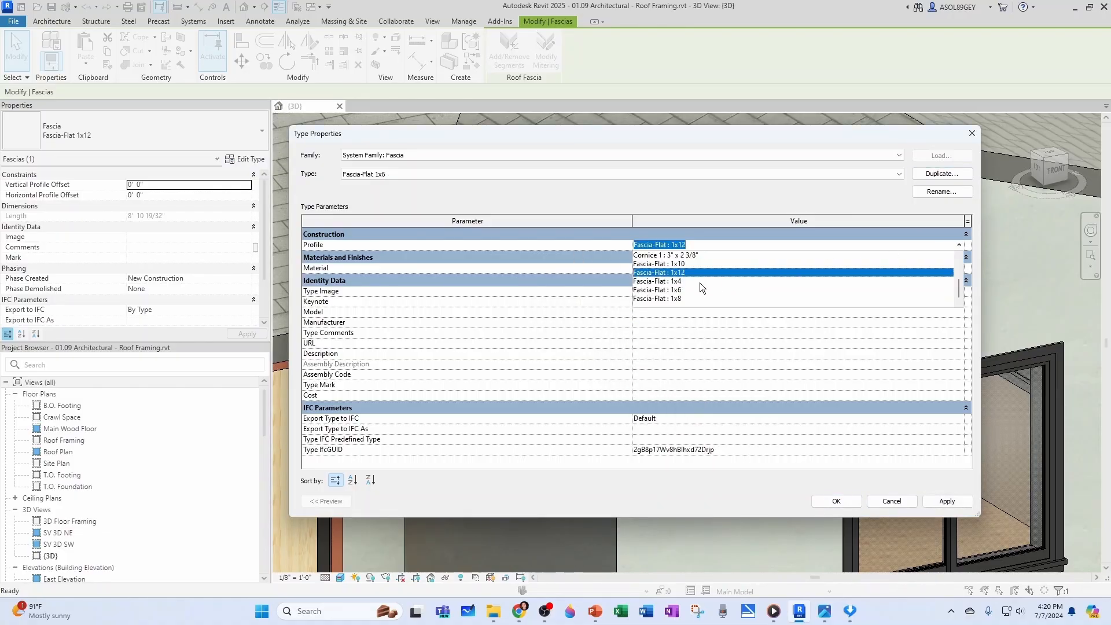
click(678, 290)
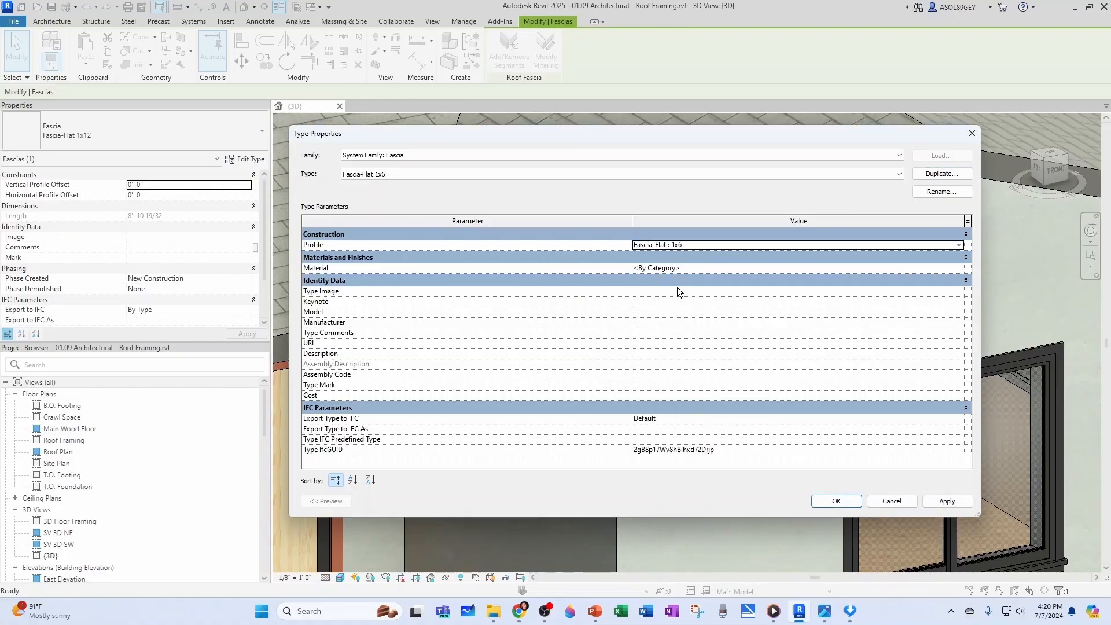
click(960, 269)
click(960, 269)
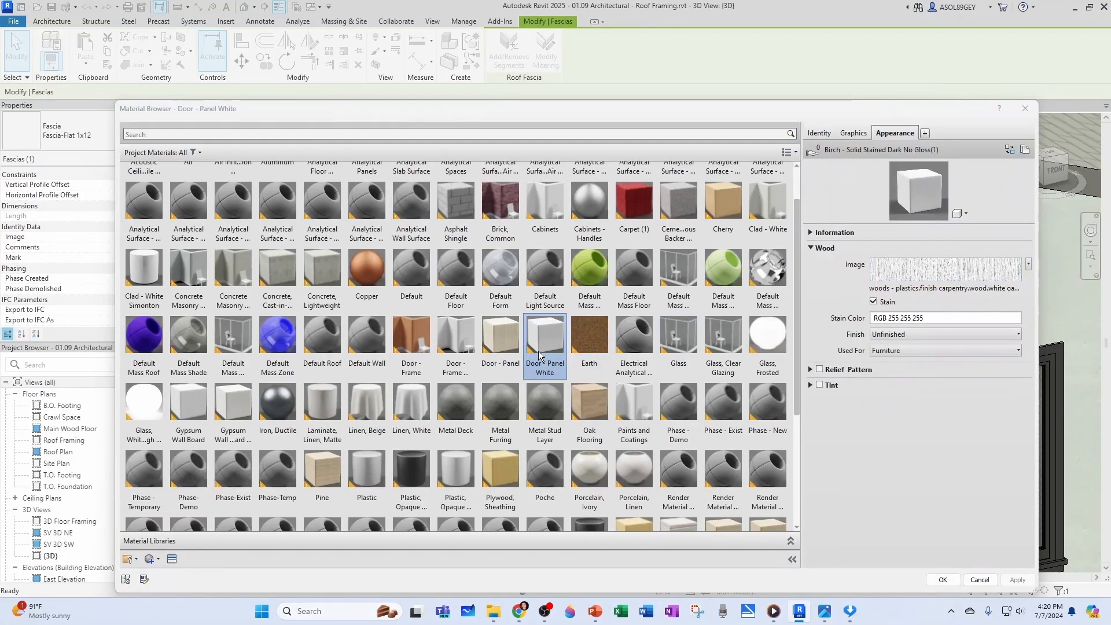
click(954, 580)
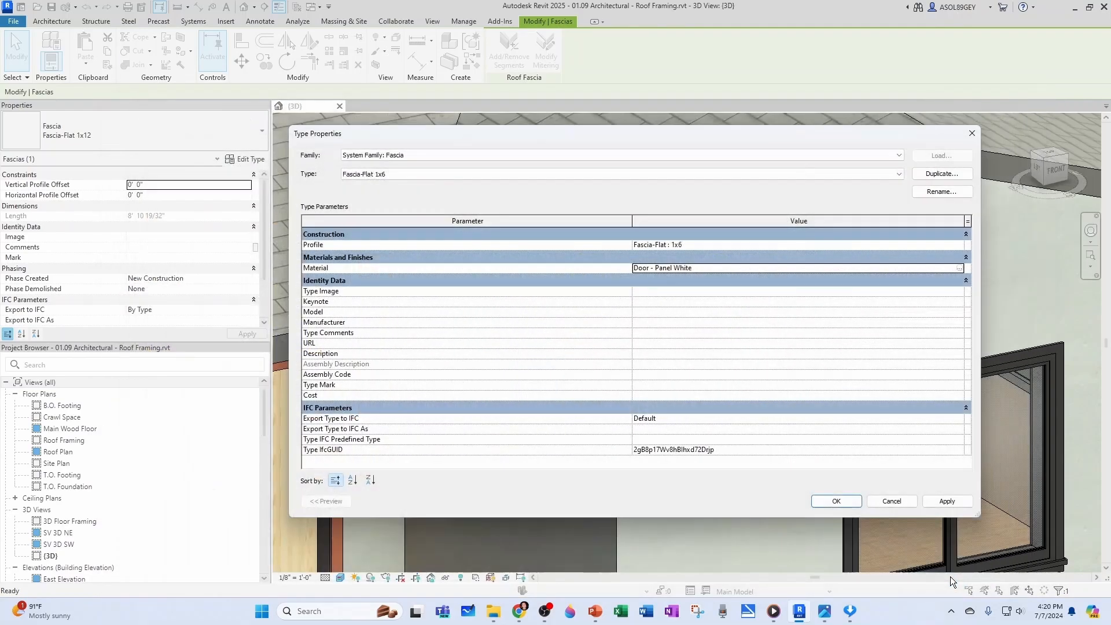
click(836, 501)
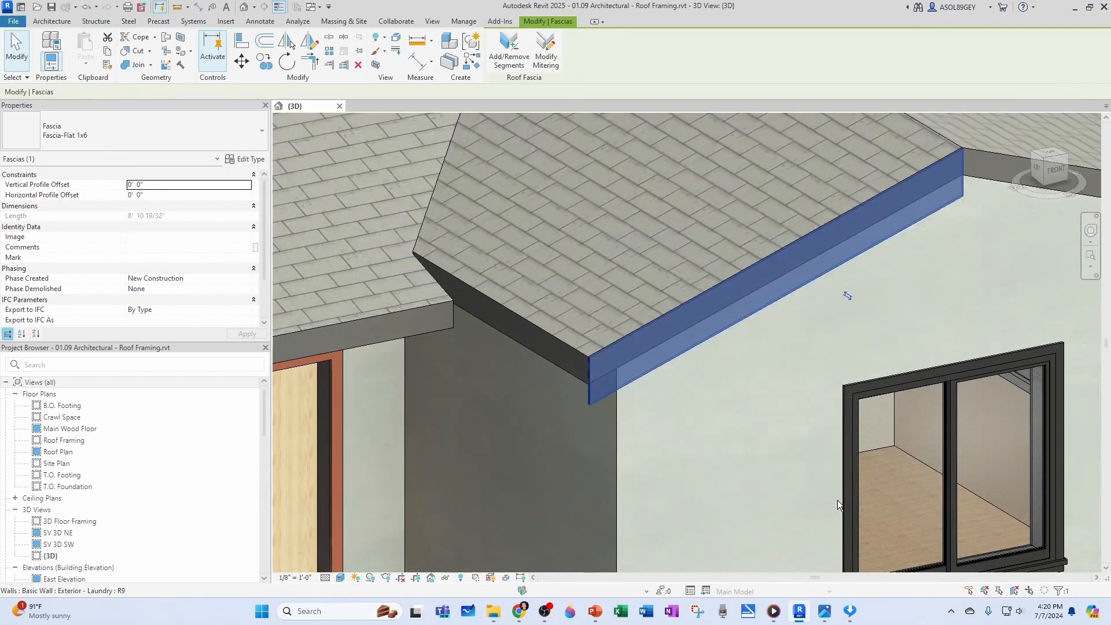
key(Escape)
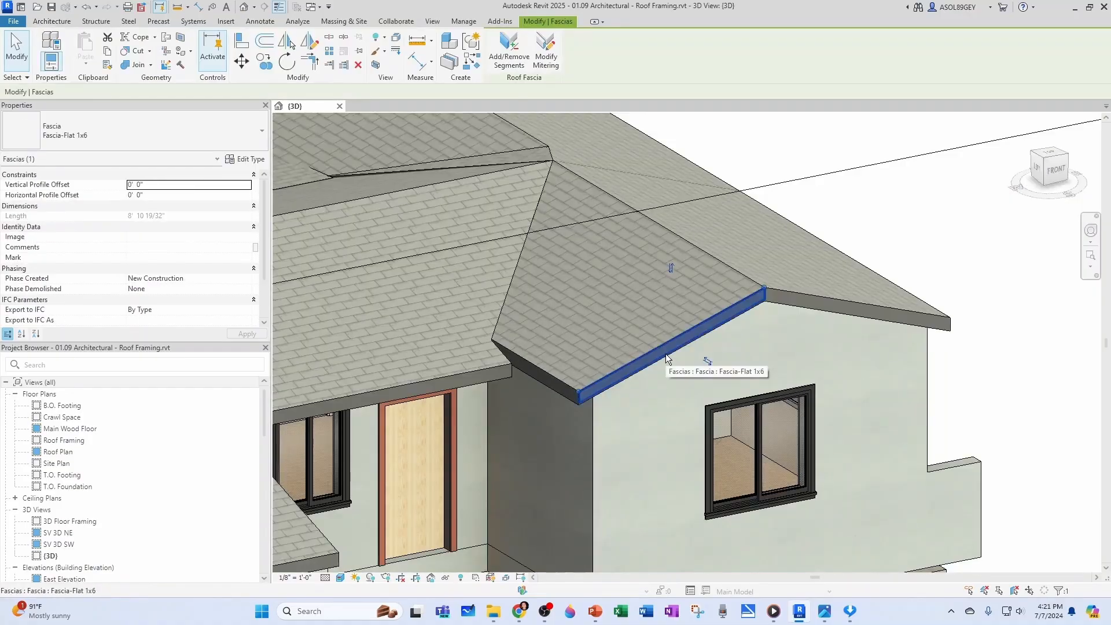
Add matching 1x6 fascia to the front gable's other sloping edge and along the full side eave of that wing
key(c)
key(s)
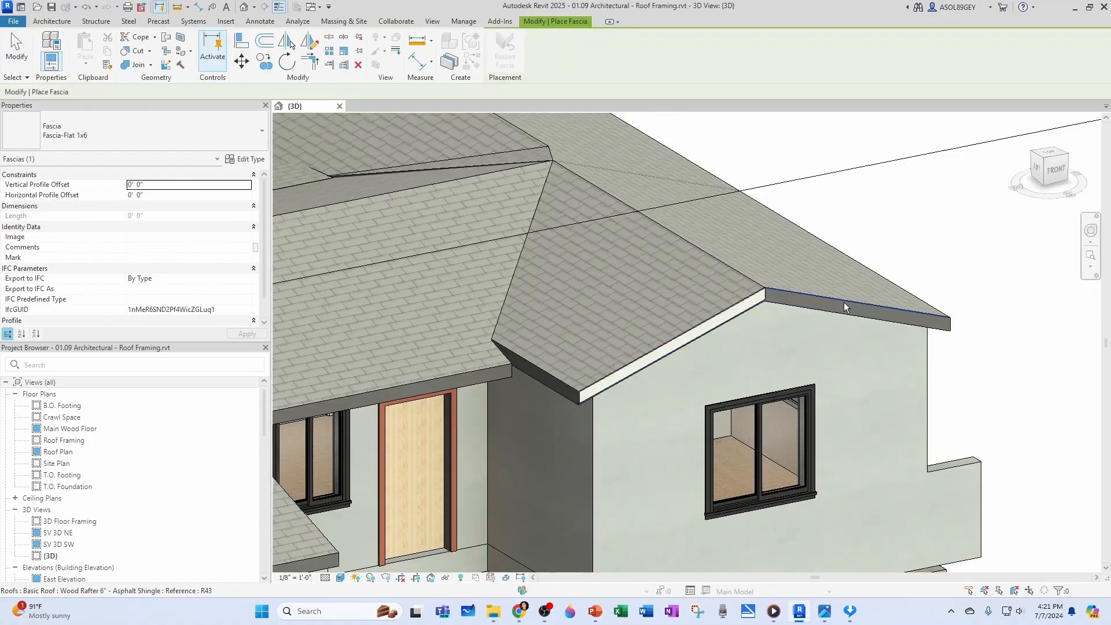
shift+middle_drag(824, 330, 635, 332)
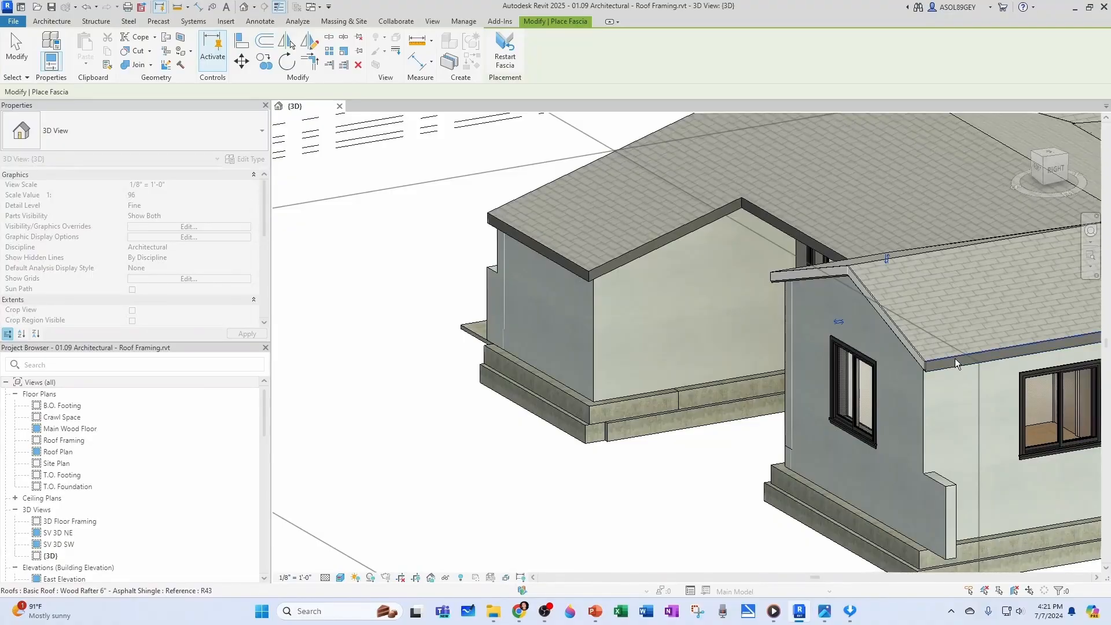
click(955, 358)
scroll(876, 395, down, 3)
middle_drag(876, 394, 521, 423)
scroll(735, 363, up, 2)
click(735, 363)
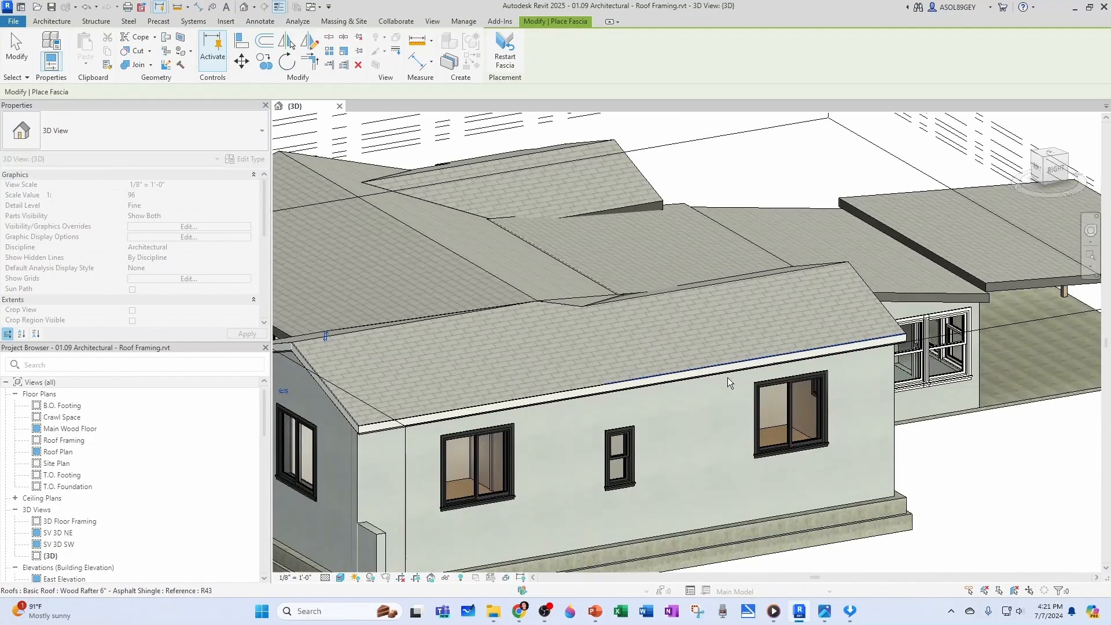
Add 1x6 fascia to both sloping edges of the gable at the back of the wing
scroll(735, 377, down, 2)
shift+middle_drag(817, 380, 642, 405)
scroll(746, 444, up, 3)
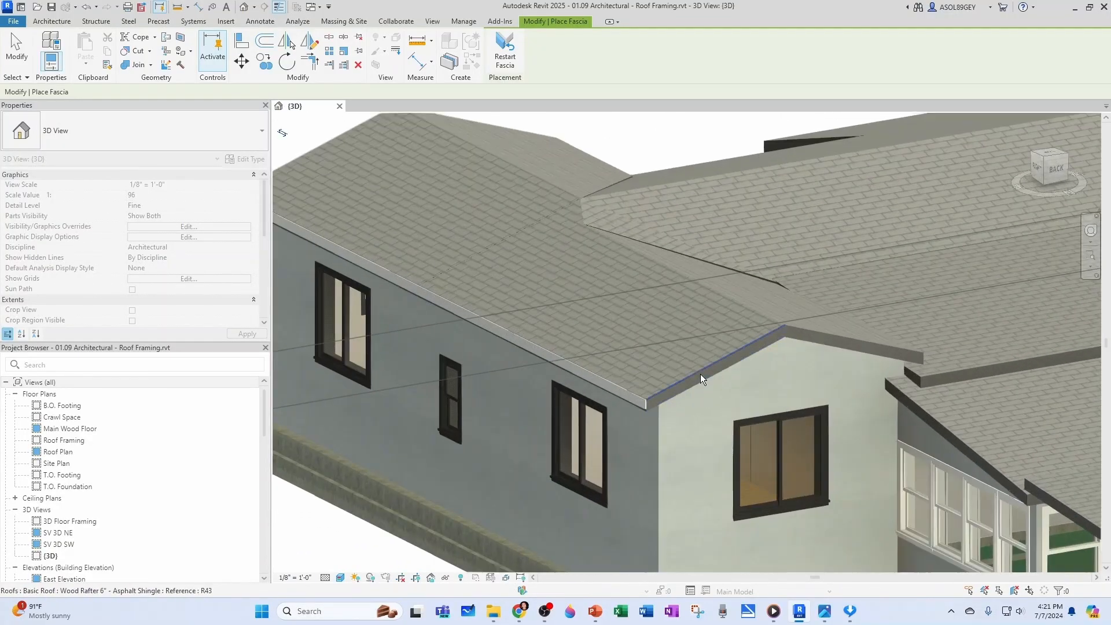
click(700, 372)
middle_drag(722, 427, 502, 479)
scroll(509, 474, up, 1)
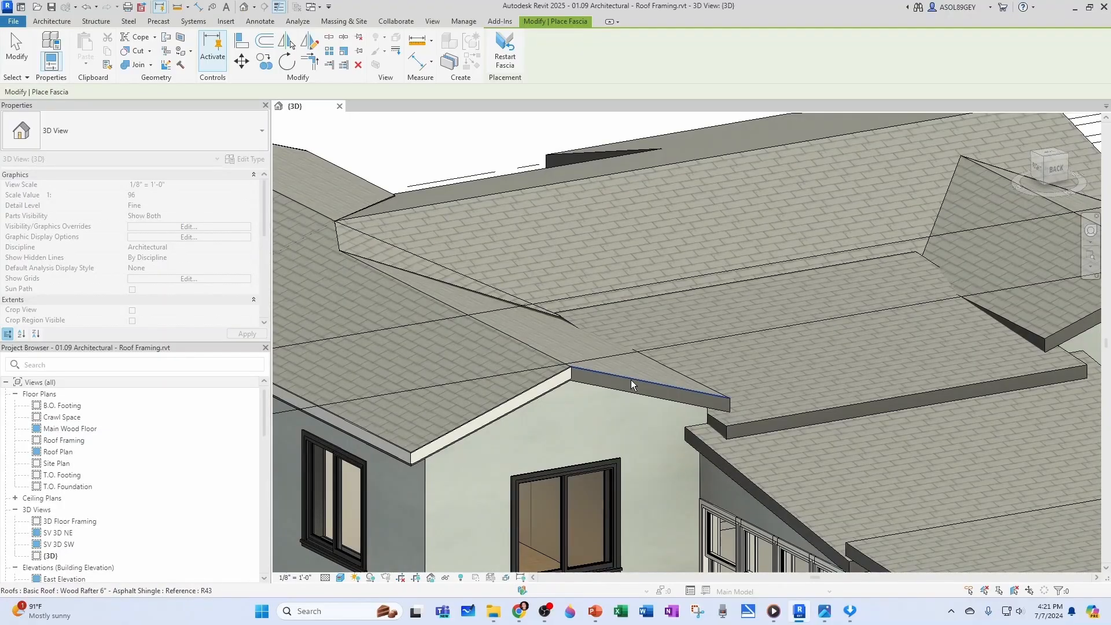
click(631, 380)
Continue the 1x6 fascia onto the short roof end beside the back gable and the sloping edge above the sunroom windows
shift+middle_drag(714, 427, 810, 416)
scroll(809, 405, up, 2)
click(918, 325)
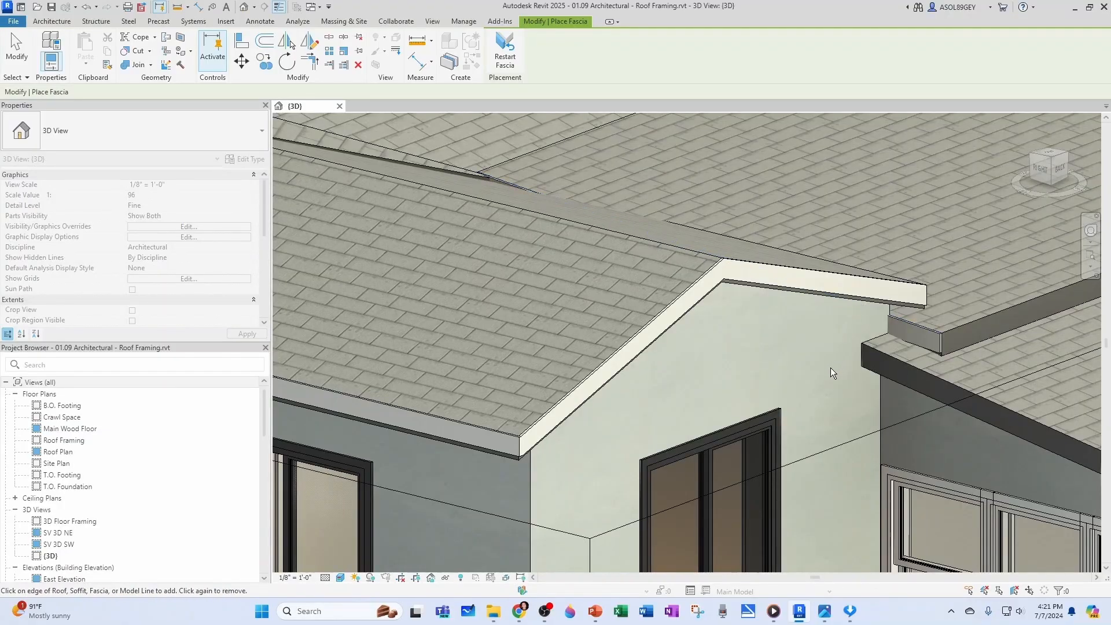
click(925, 371)
scroll(796, 391, down, 5)
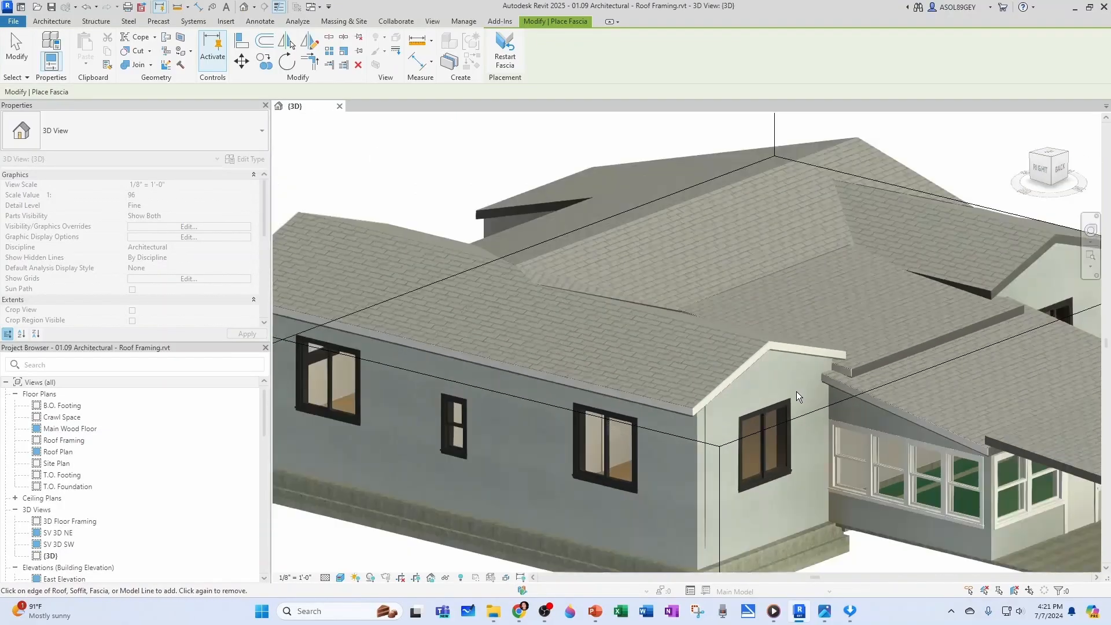
scroll(739, 383, up, 2)
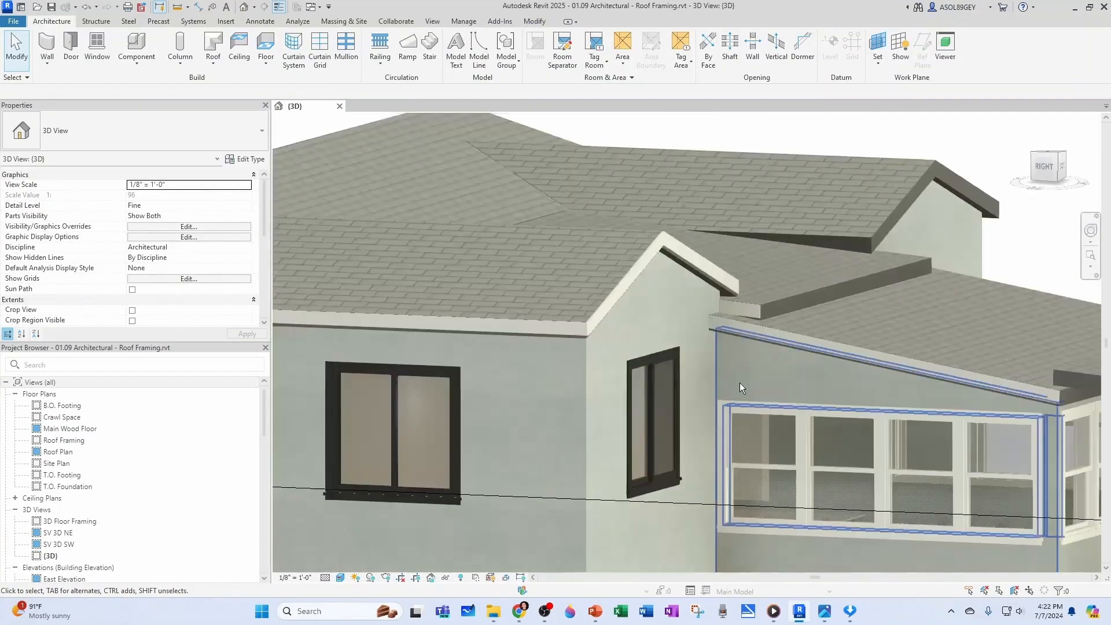
shift+middle_drag(739, 383, 702, 408)
scroll(706, 323, up, 2)
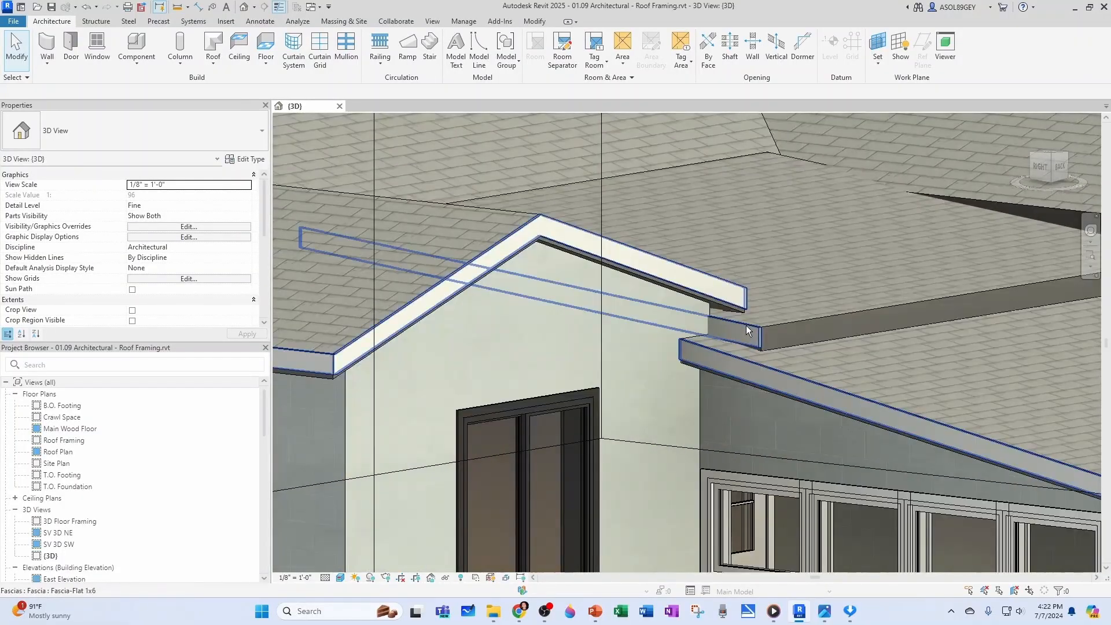
Remove the fascia segment from the short roof end between the back gable and the sunroom roof
click(738, 336)
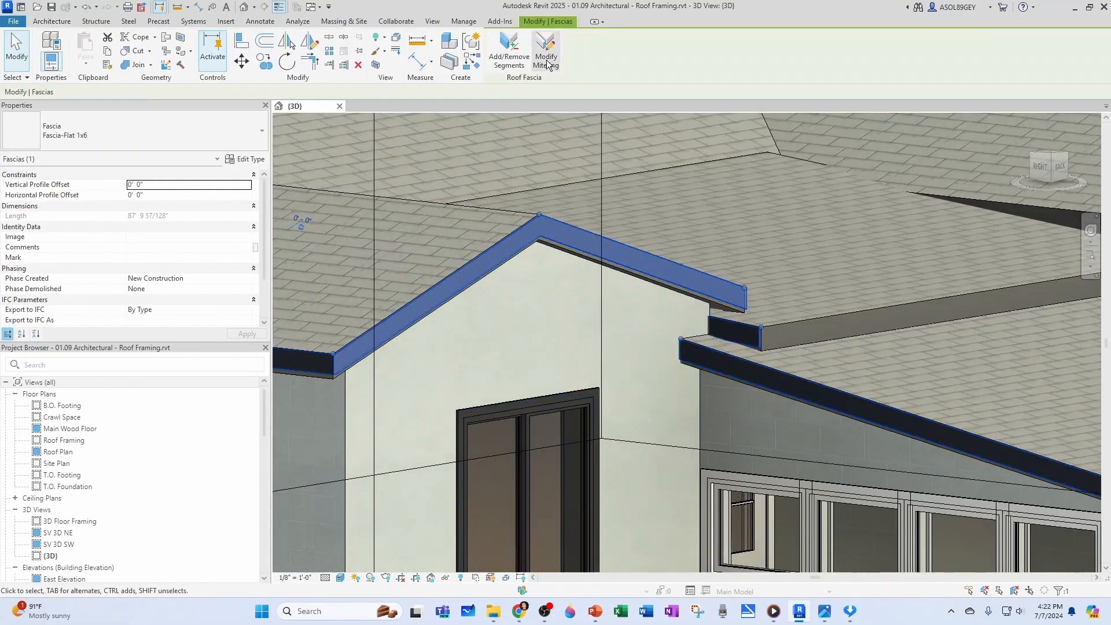
click(516, 60)
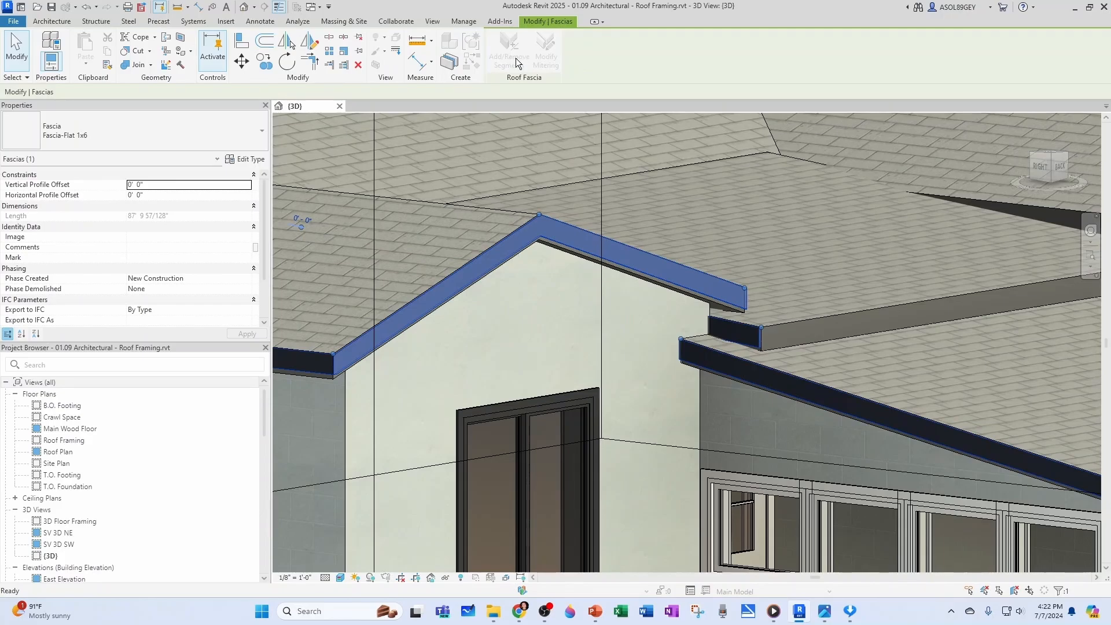
click(734, 324)
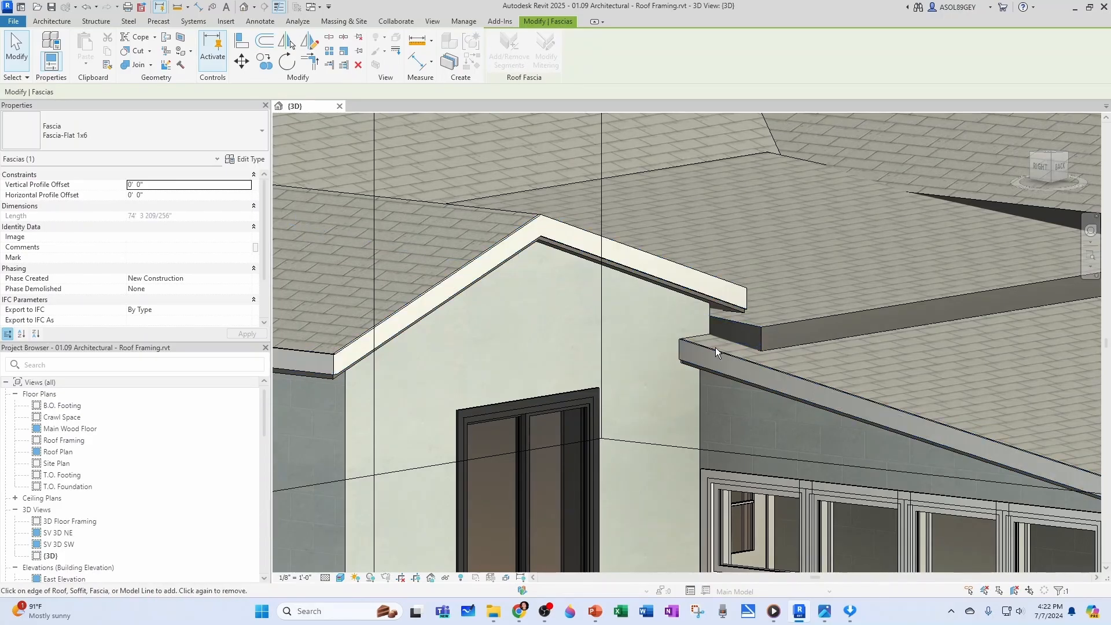
scroll(494, 267, down, 3)
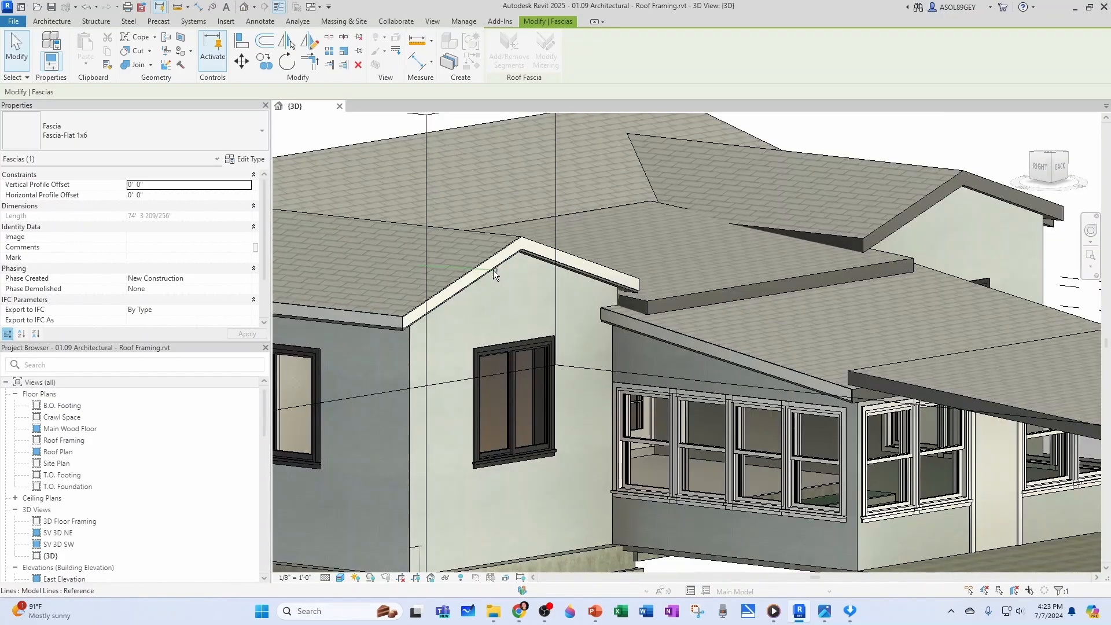
key(Escape)
key(Escape)
Select the continuous fascia and examine its run around the side wing, back gable and sunroom roof
click(635, 321)
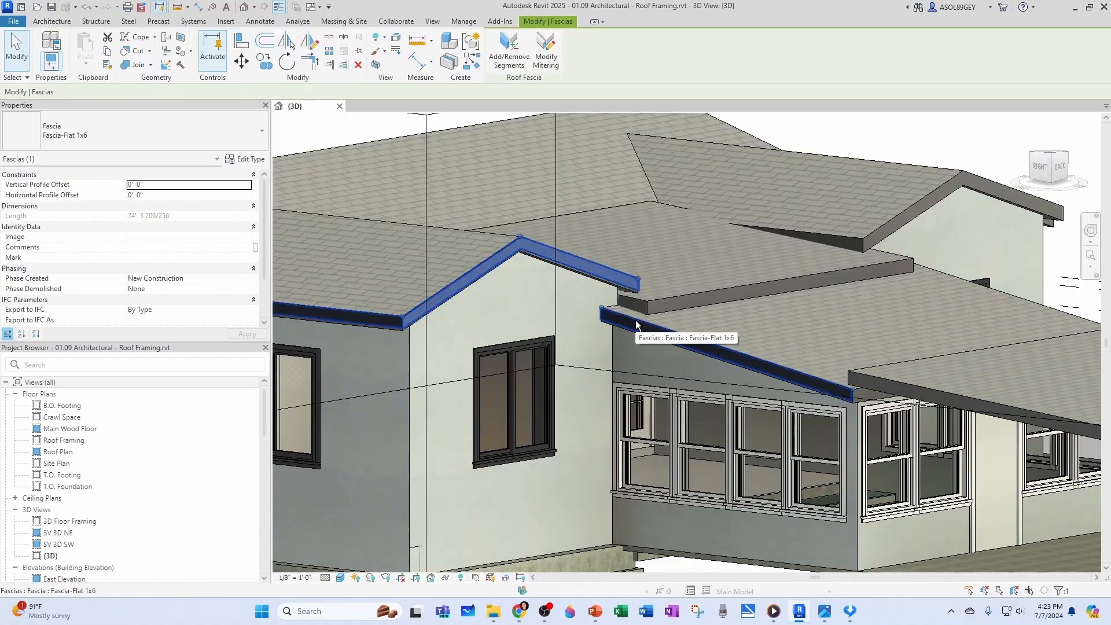
scroll(635, 322, down, 4)
middle_drag(504, 343, 754, 364)
scroll(754, 364, down, 1)
scroll(463, 380, up, 1)
shift+middle_drag(470, 379, 776, 403)
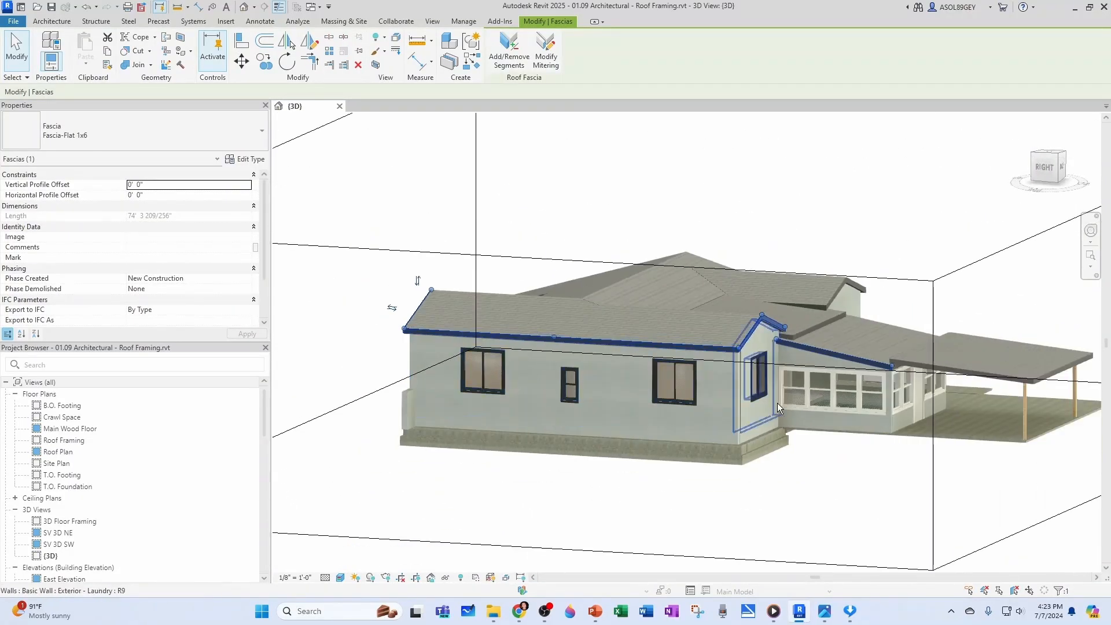
scroll(870, 386, up, 5)
middle_drag(863, 388, 506, 371)
key(Escape)
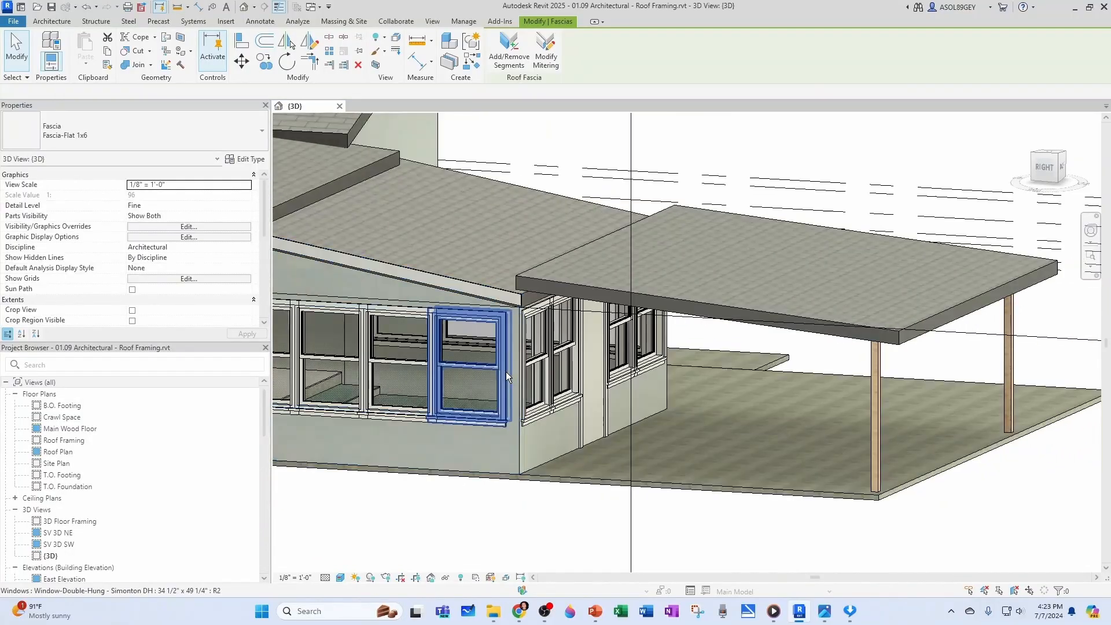
key(Escape)
Add Fascia-Flat 1x6 around the exposed edges of the patio cover roof and along the sunroom's opposite sloping edge
click(212, 60)
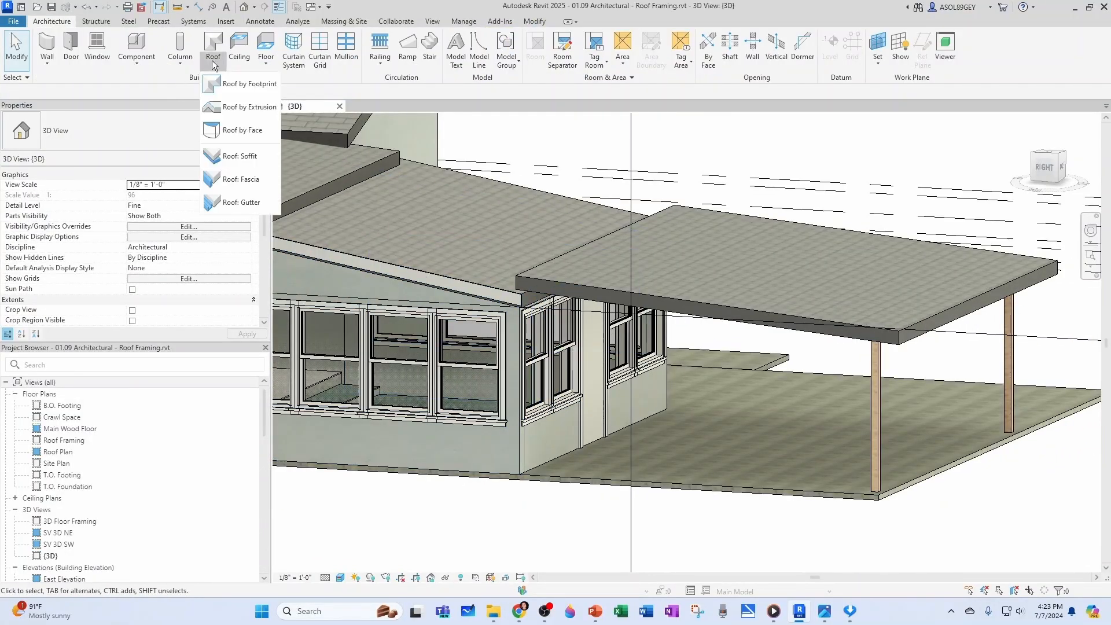
click(233, 180)
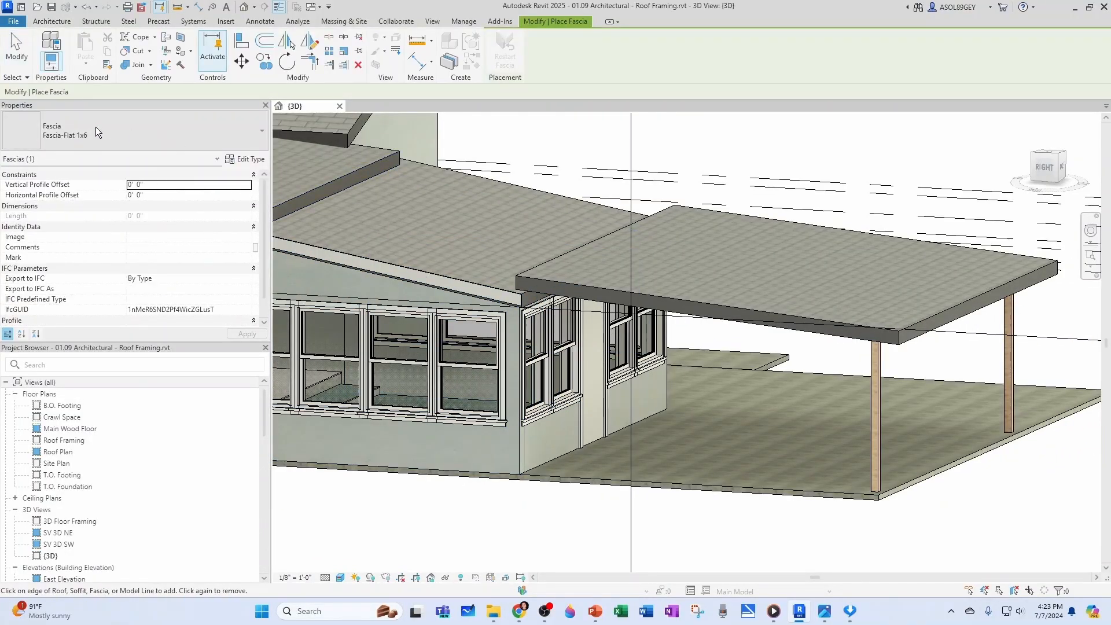
scroll(602, 280, up, 5)
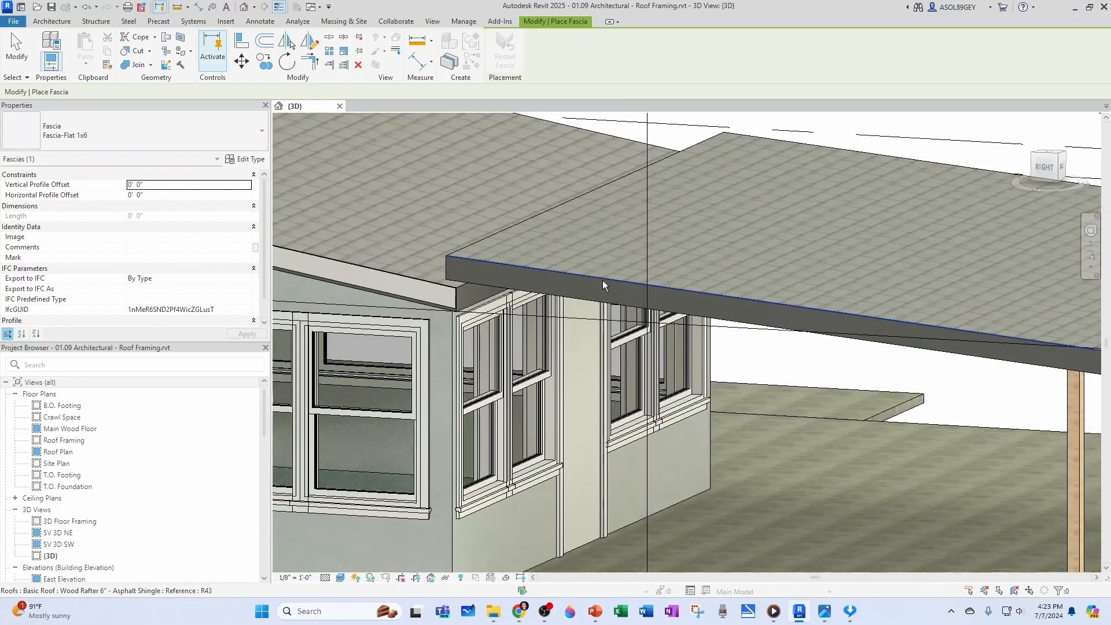
shift+middle_drag(550, 331, 781, 404)
scroll(944, 346, up, 5)
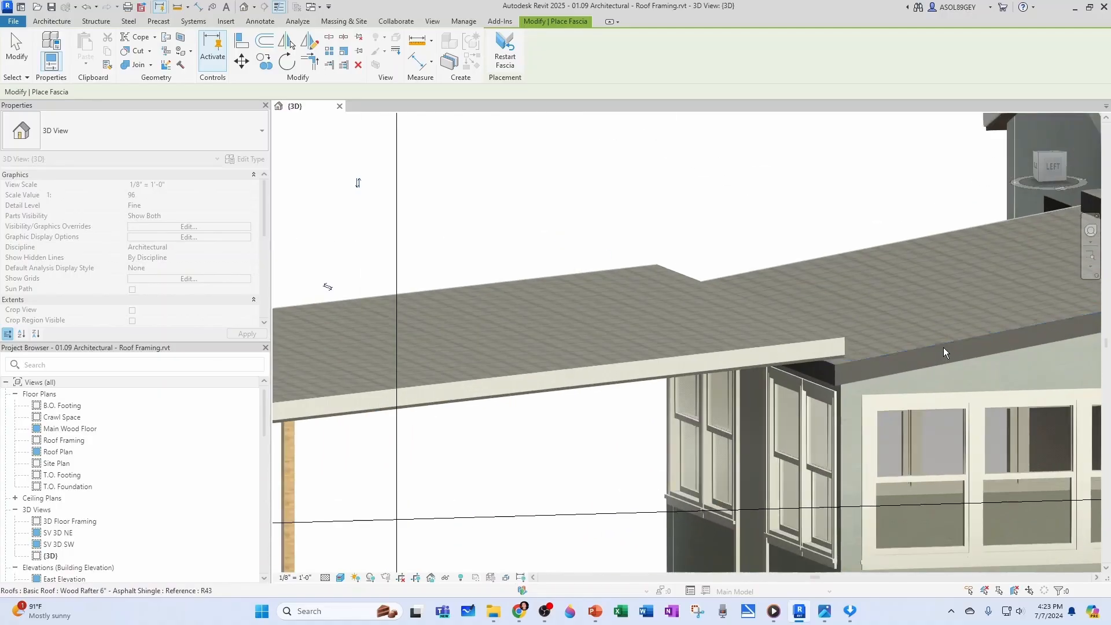
click(939, 344)
scroll(634, 393, down, 3)
Add 1x6 fascia to both sloping edges of the small back gable beside the sunroom
middle_drag(862, 397, 512, 417)
scroll(615, 342, up, 2)
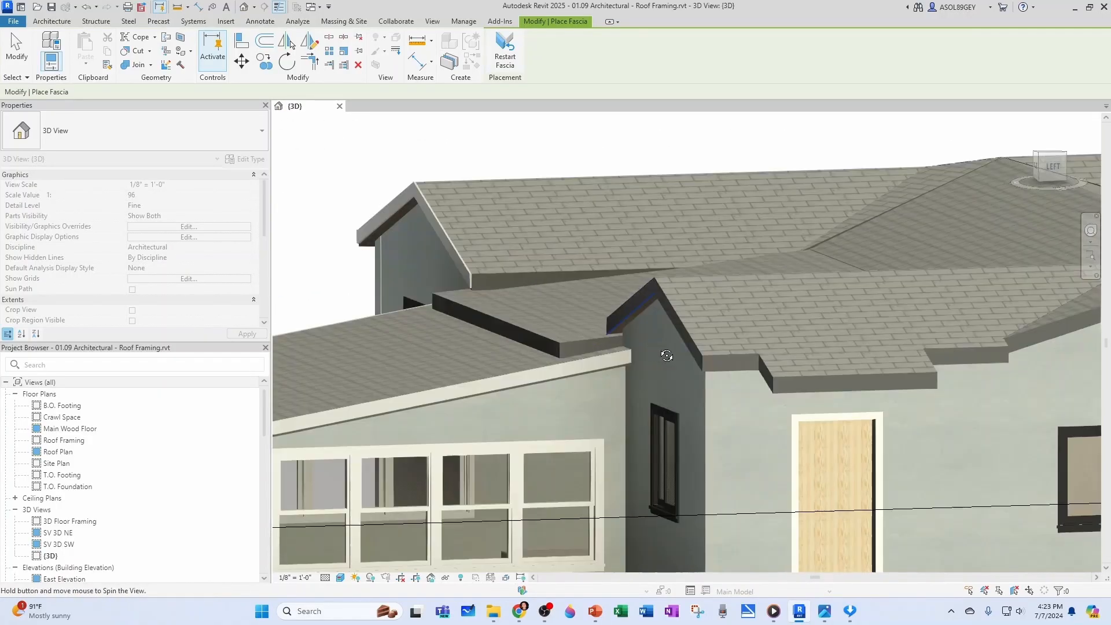
shift+middle_drag(665, 352, 689, 268)
click(617, 172)
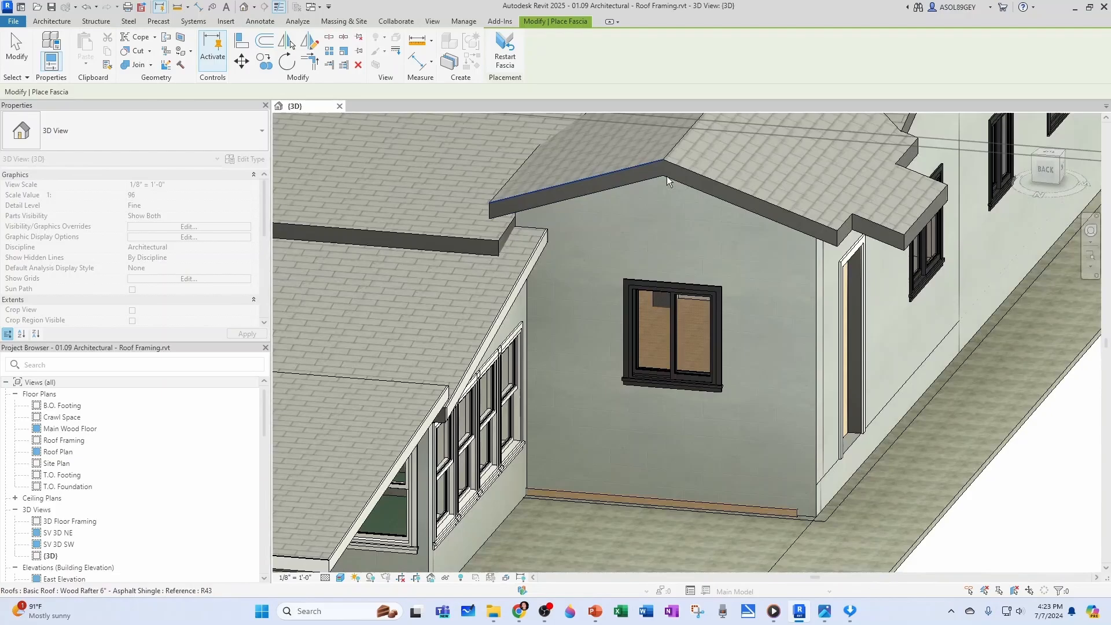
click(704, 178)
Continue the 1x6 fascia along the stepped eave above the side door, including the short return edges on both sides
scroll(830, 219, up, 2)
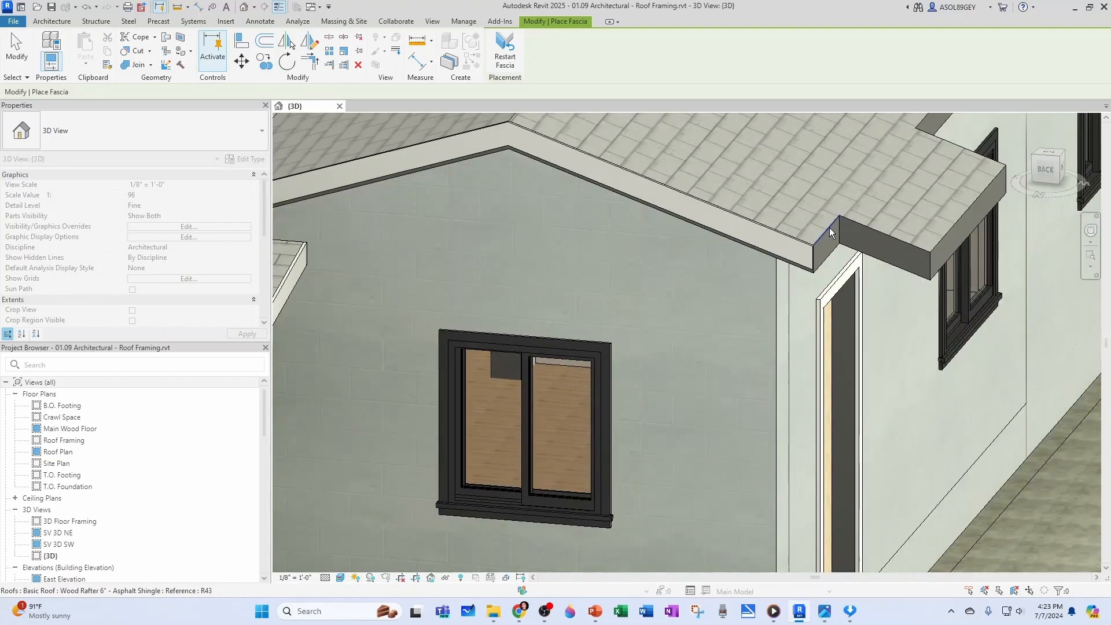
click(880, 232)
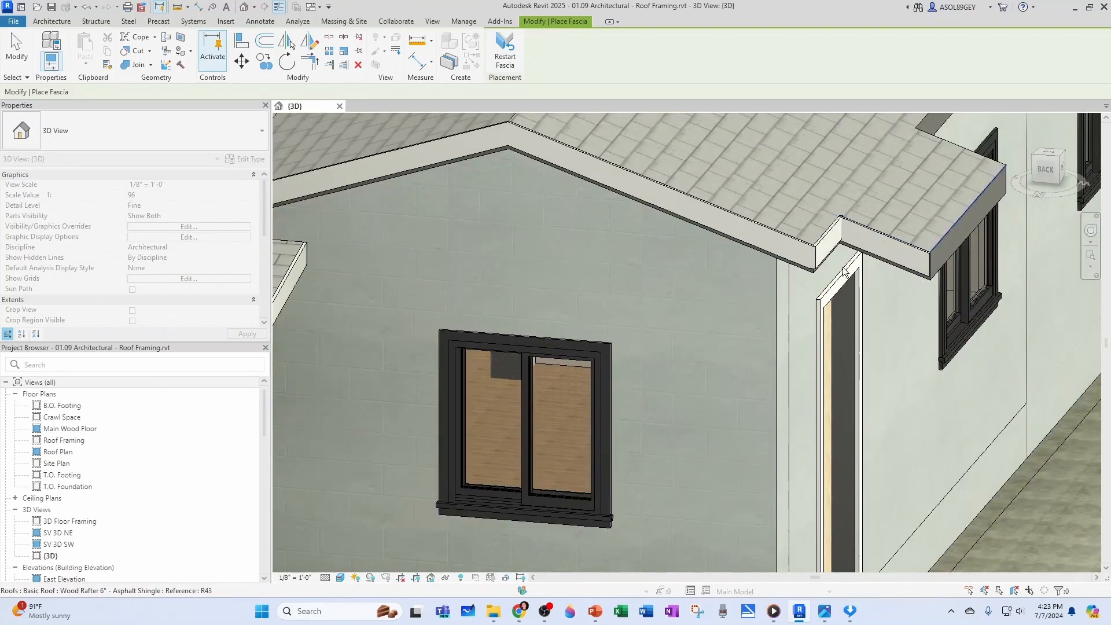
scroll(912, 300, down, 2)
shift+middle_drag(912, 300, 624, 454)
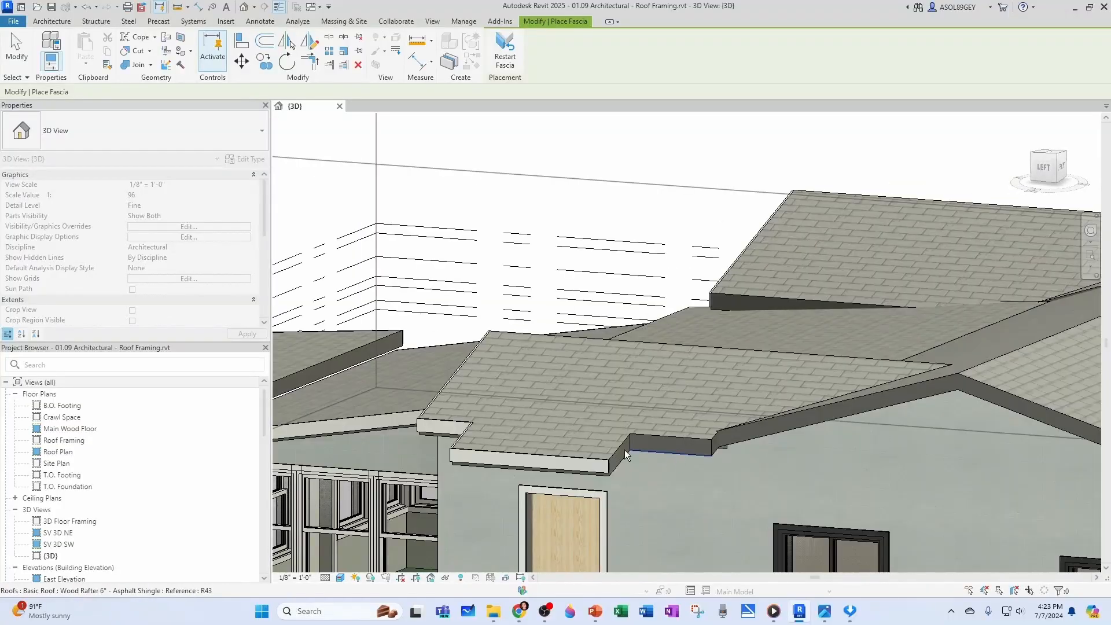
click(619, 453)
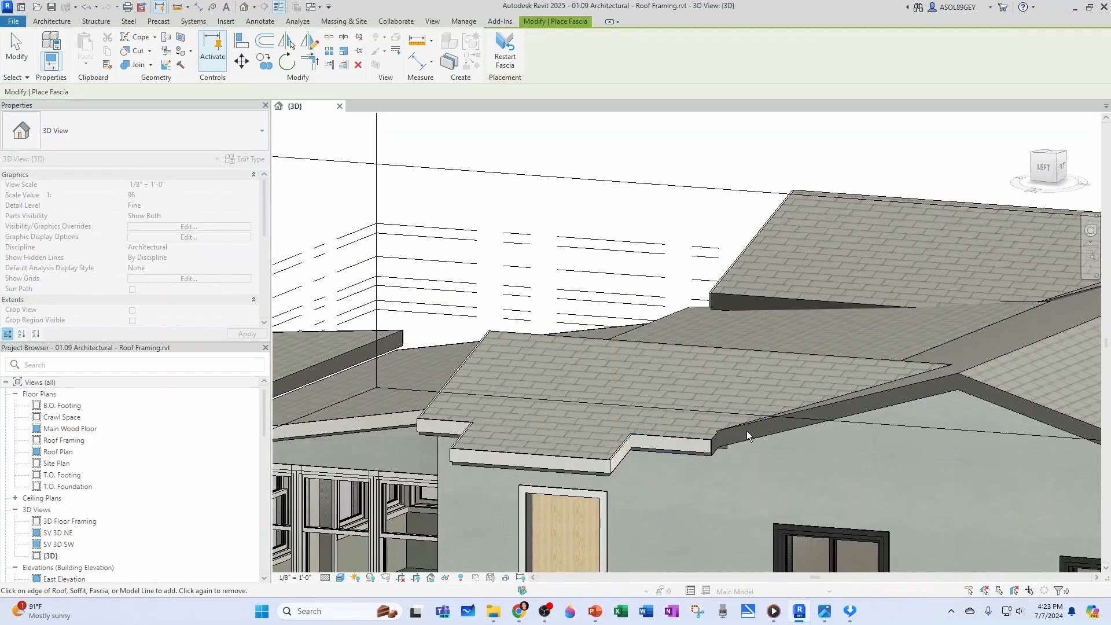
Continue the 1x6 fascia over both slopes of the large side gable and along the low front eave at its foot
shift+middle_drag(746, 428, 550, 431)
click(550, 427)
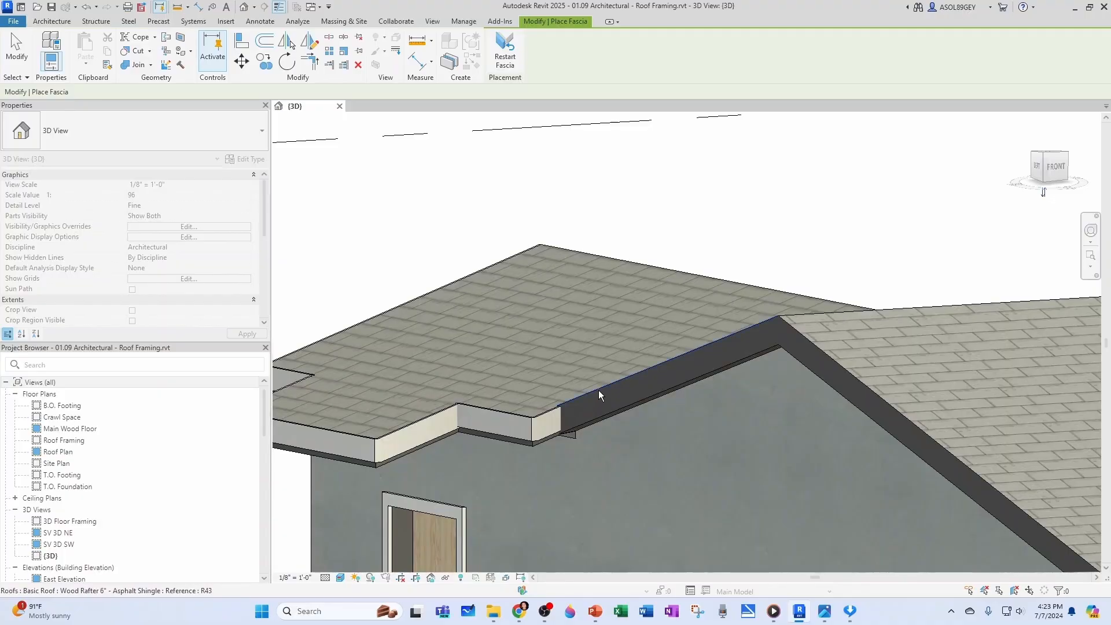
click(840, 366)
scroll(709, 373, down, 6)
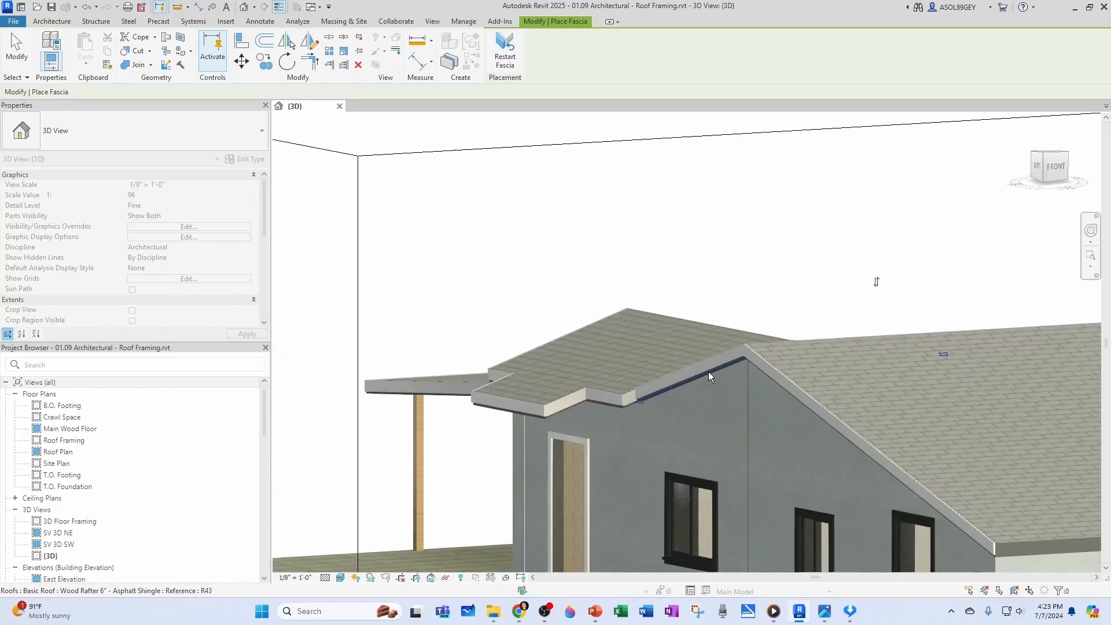
scroll(915, 469, up, 3)
click(848, 439)
scroll(894, 446, down, 5)
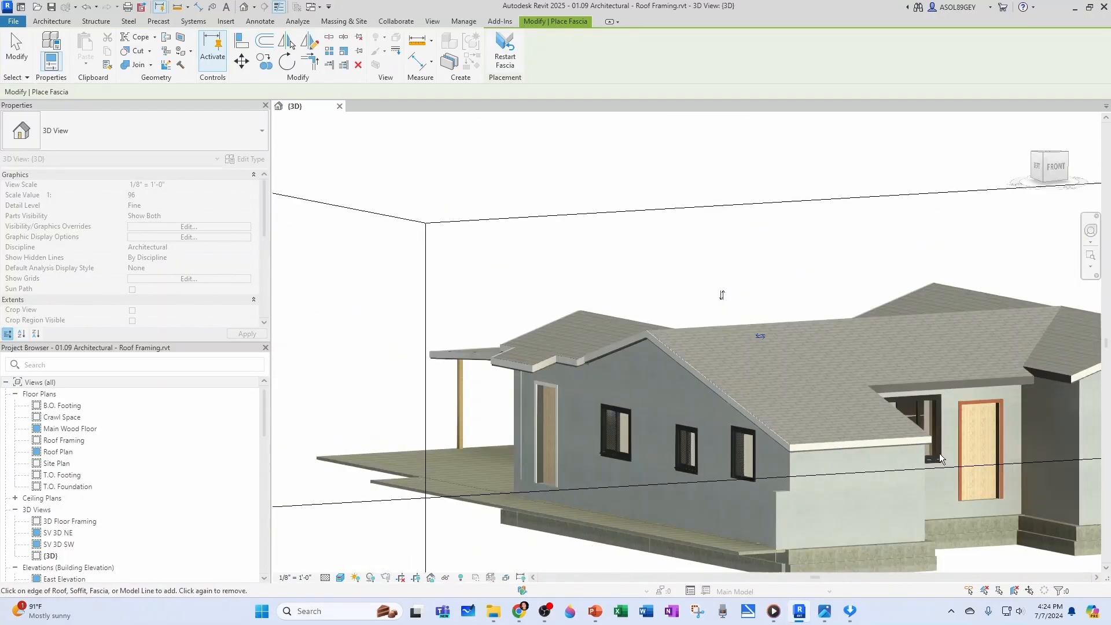
Add 1x6 fascia to the front wing's inner sloping edge, the entry eave and the short eave of the adjoining front gable
shift+middle_drag(939, 453, 426, 383)
scroll(400, 372, up, 4)
click(401, 372)
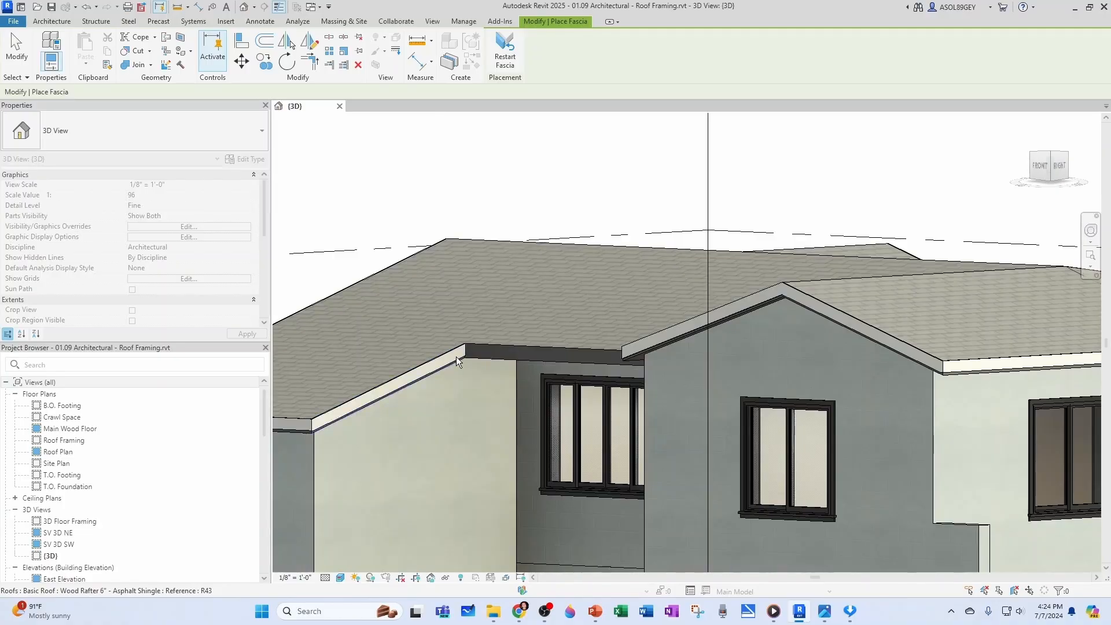
click(489, 347)
scroll(557, 421, down, 2)
shift+middle_drag(557, 421, 597, 379)
scroll(749, 365, up, 3)
click(749, 372)
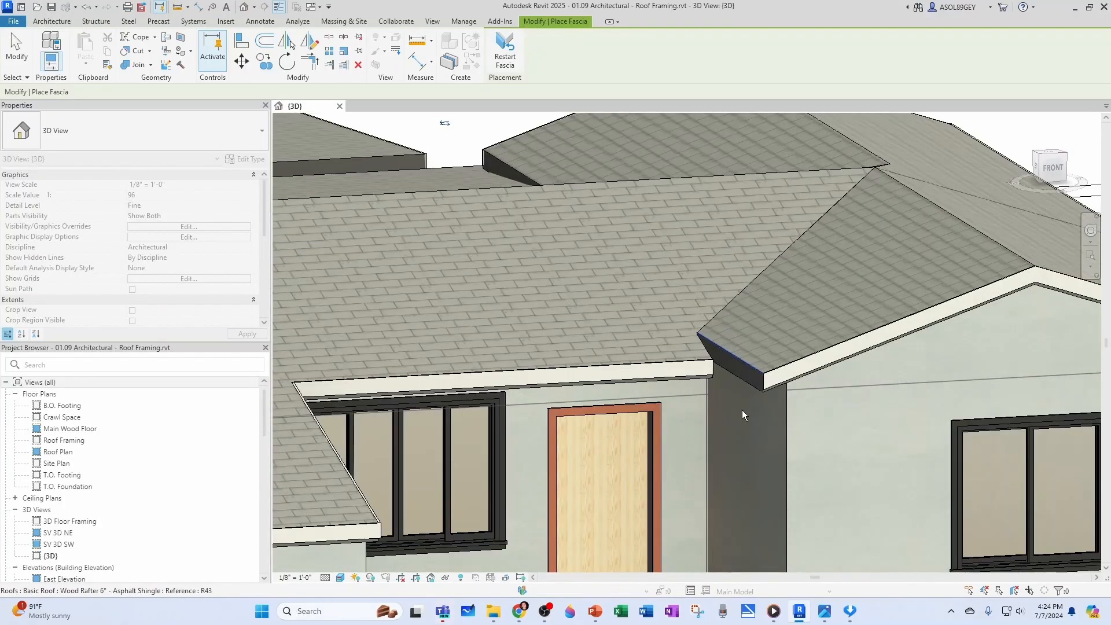
scroll(739, 429, up, 3)
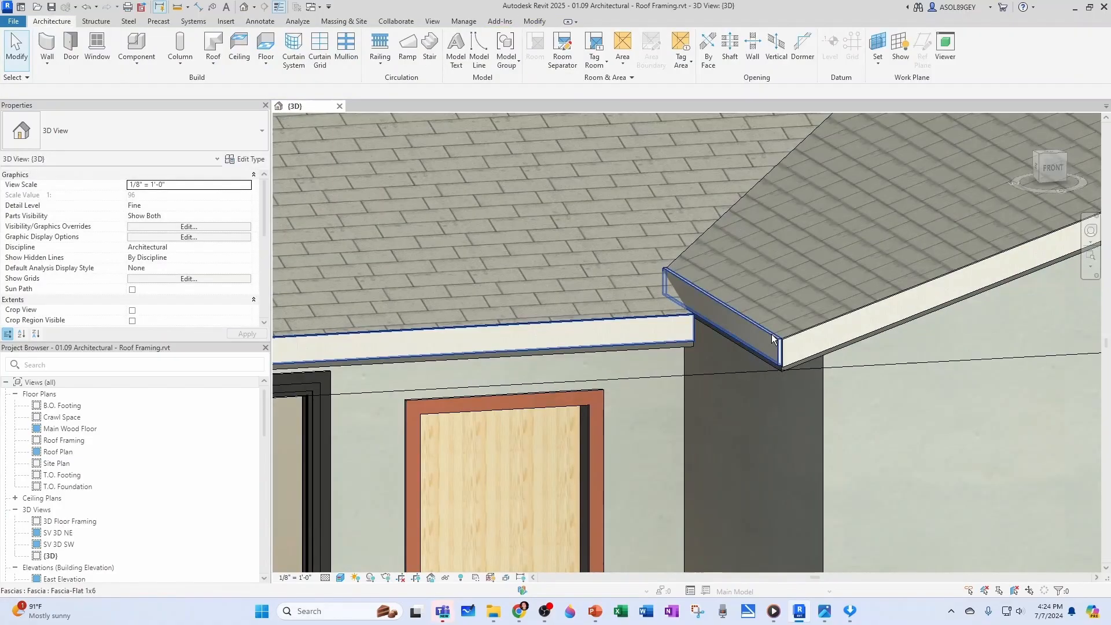
key(Escape)
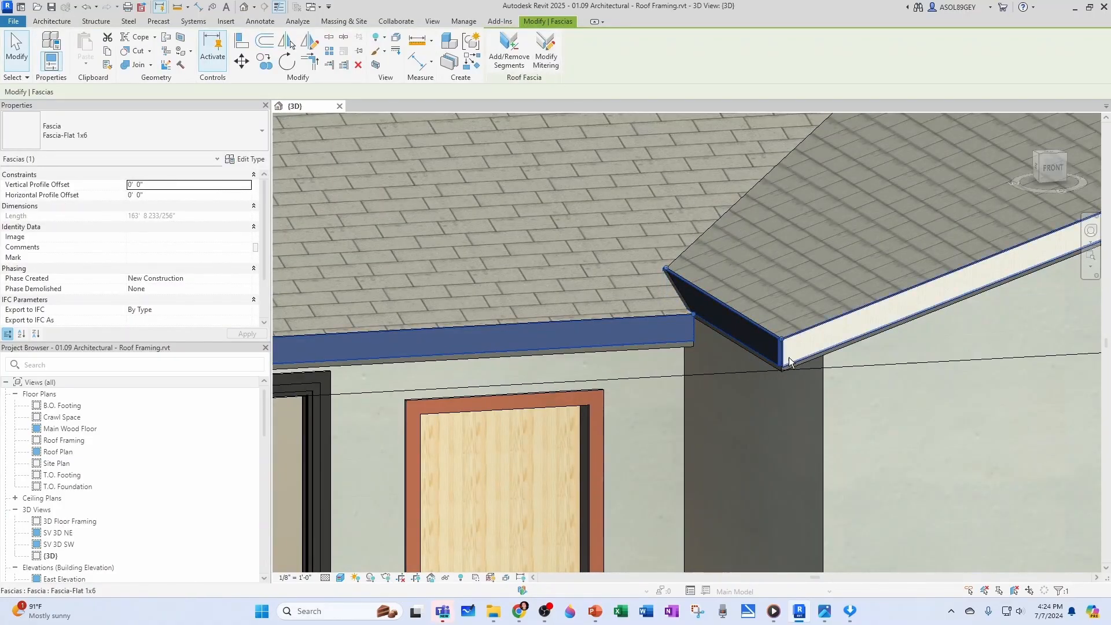
key(Escape)
Open the Main Wood Floor plan and locate the horizontal section line at the front wing
scroll(783, 349, up, 4)
scroll(724, 378, down, 6)
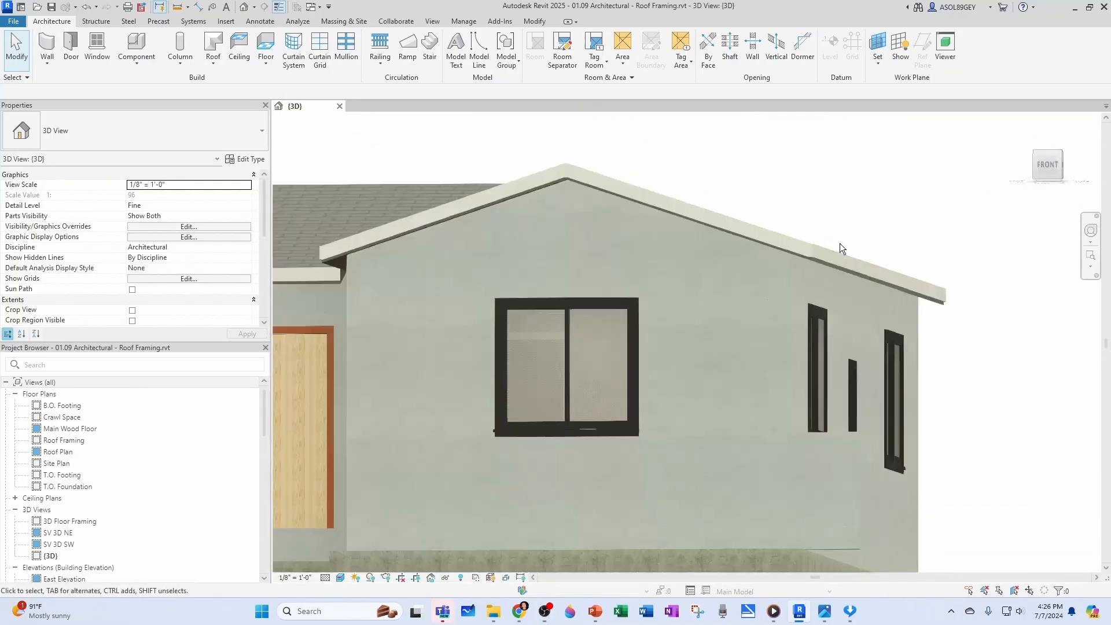
scroll(841, 249, down, 1)
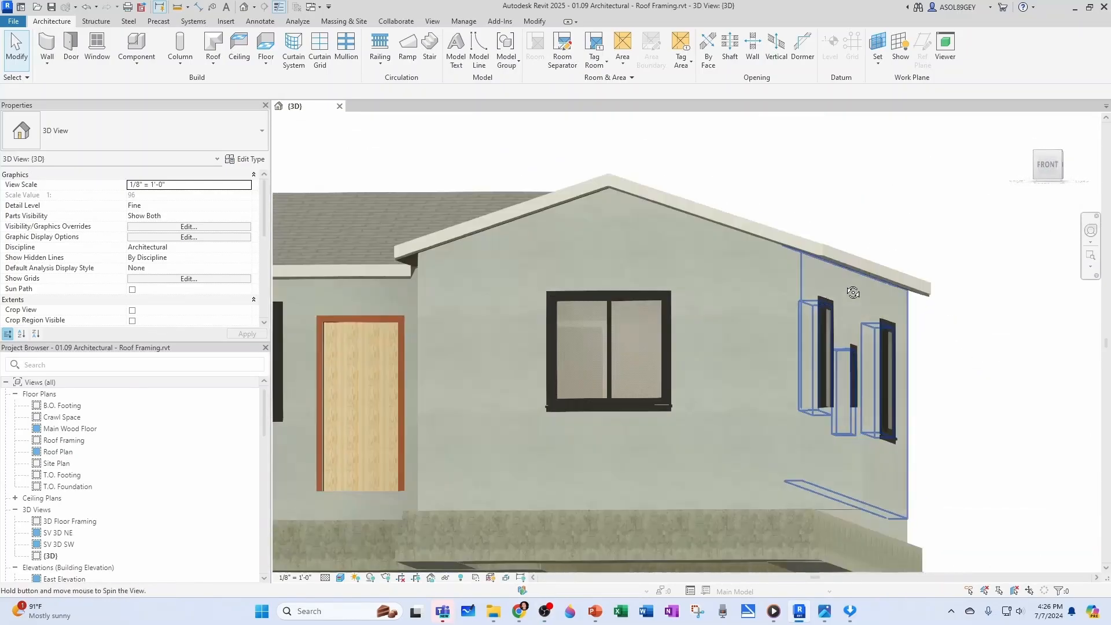
shift+middle_drag(853, 293, 824, 305)
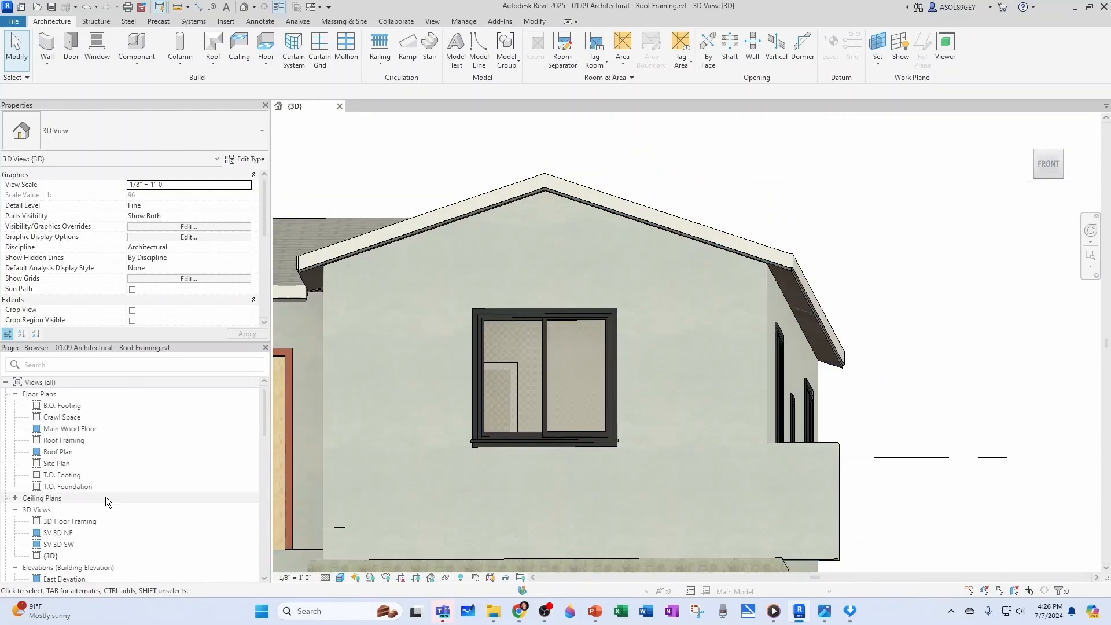
double_click(59, 451)
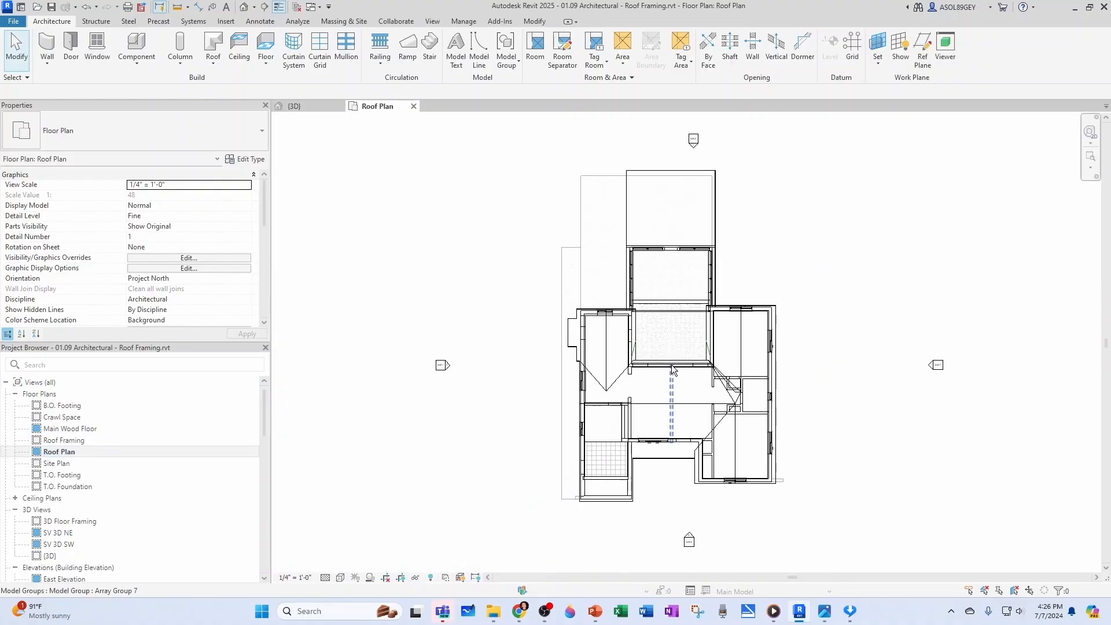
double_click(70, 429)
scroll(717, 371, down, 1)
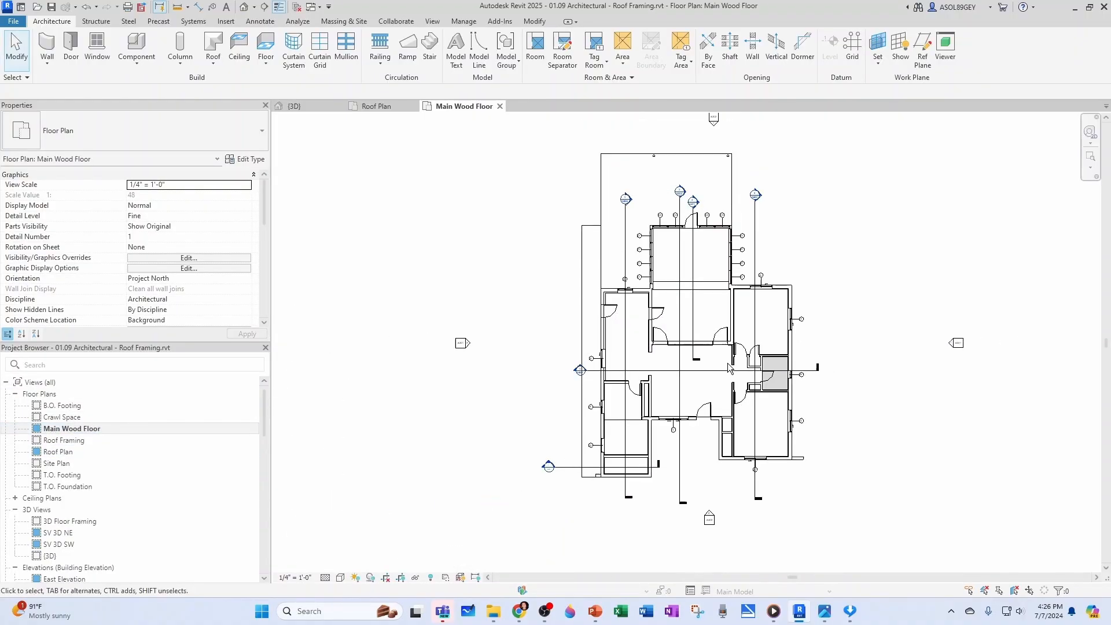
scroll(676, 367, up, 3)
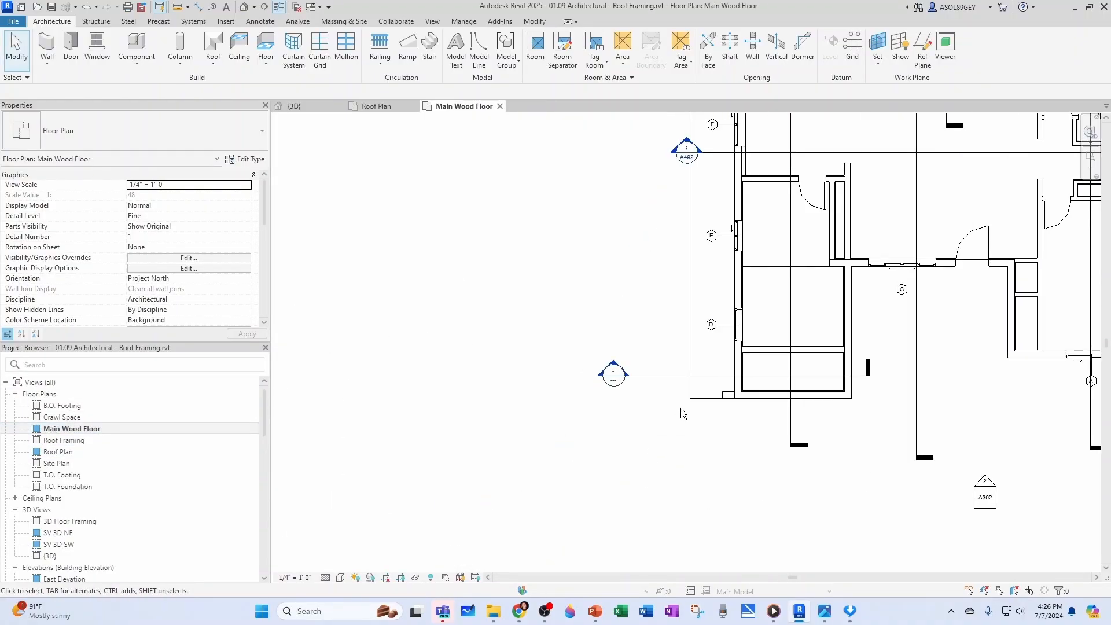
Move the horizontal building section to just in front of the other front wing's window wall and open its section view
click(655, 370)
scroll(594, 429, down, 1)
drag(657, 391, 951, 383)
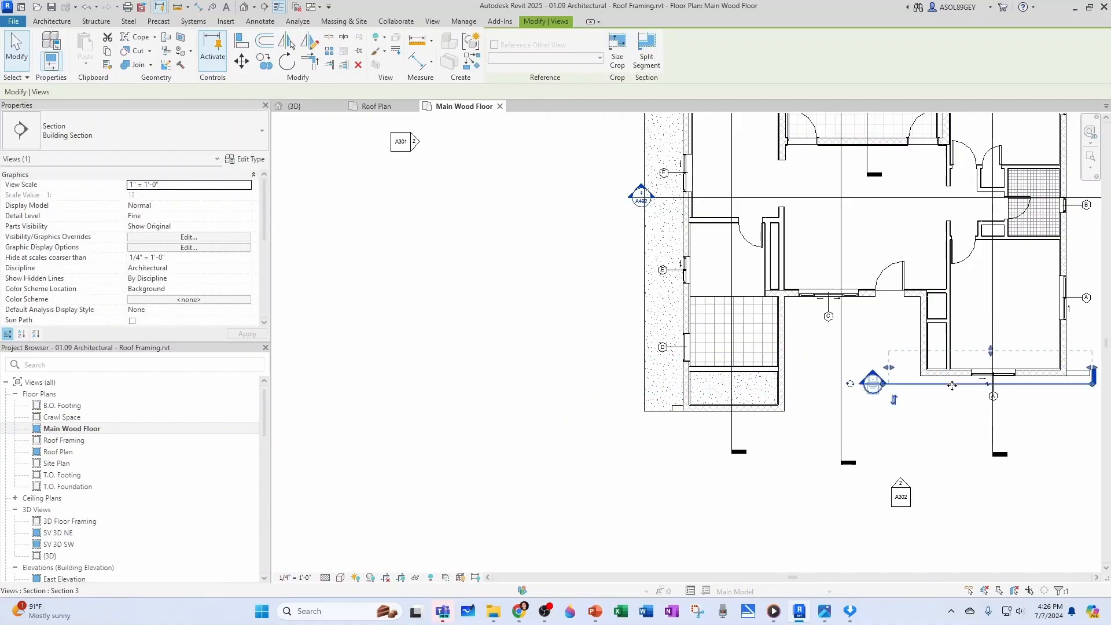
middle_drag(899, 375, 703, 386)
double_click(670, 380)
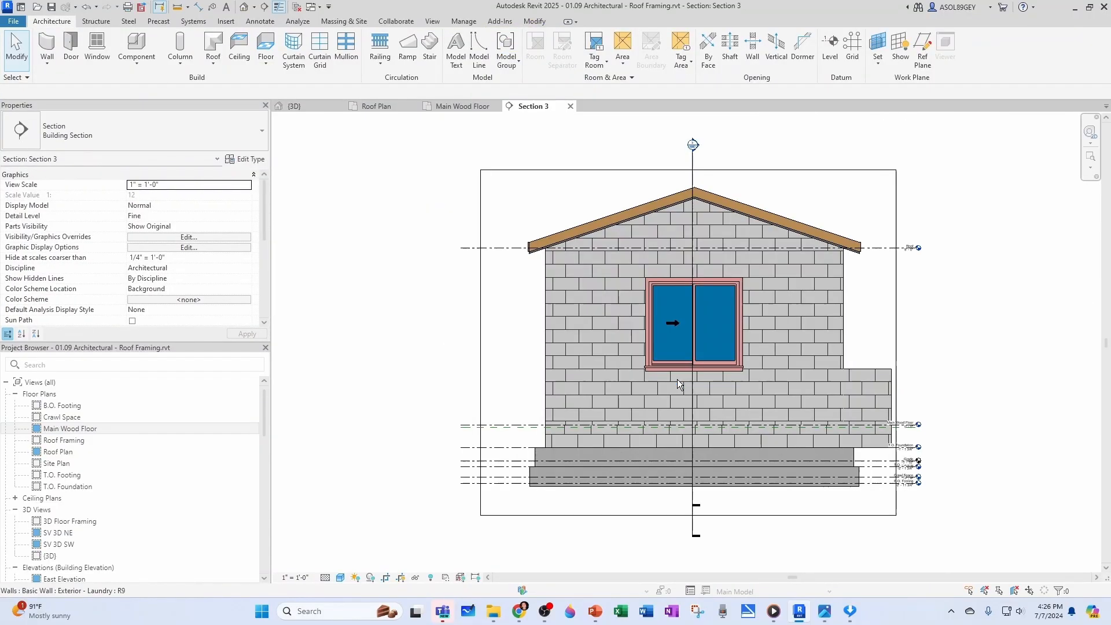
Examine how the 1x6 fascia meets the underside of the roof at the gable's eave in Section 3
scroll(829, 272, up, 2)
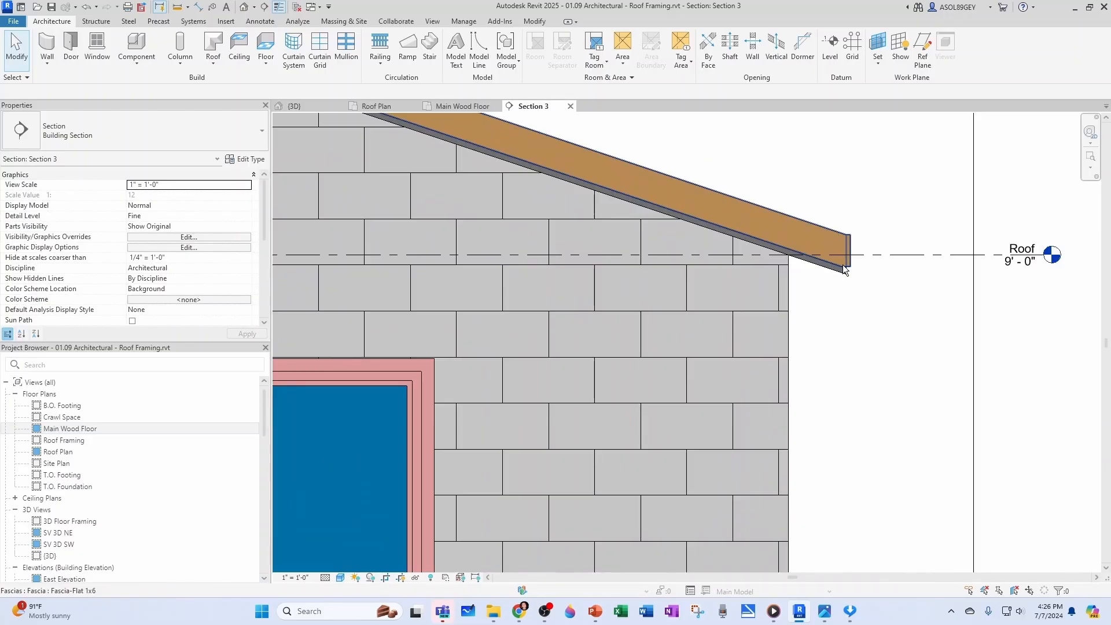
scroll(818, 265, up, 2)
scroll(803, 255, down, 2)
scroll(971, 256, up, 1)
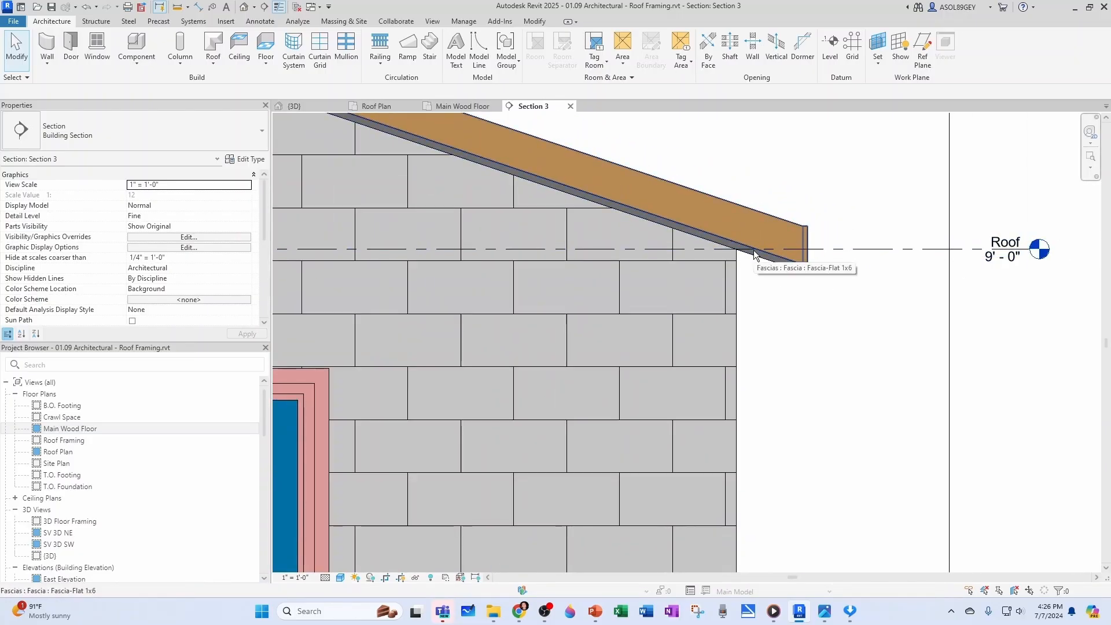
scroll(763, 248, up, 1)
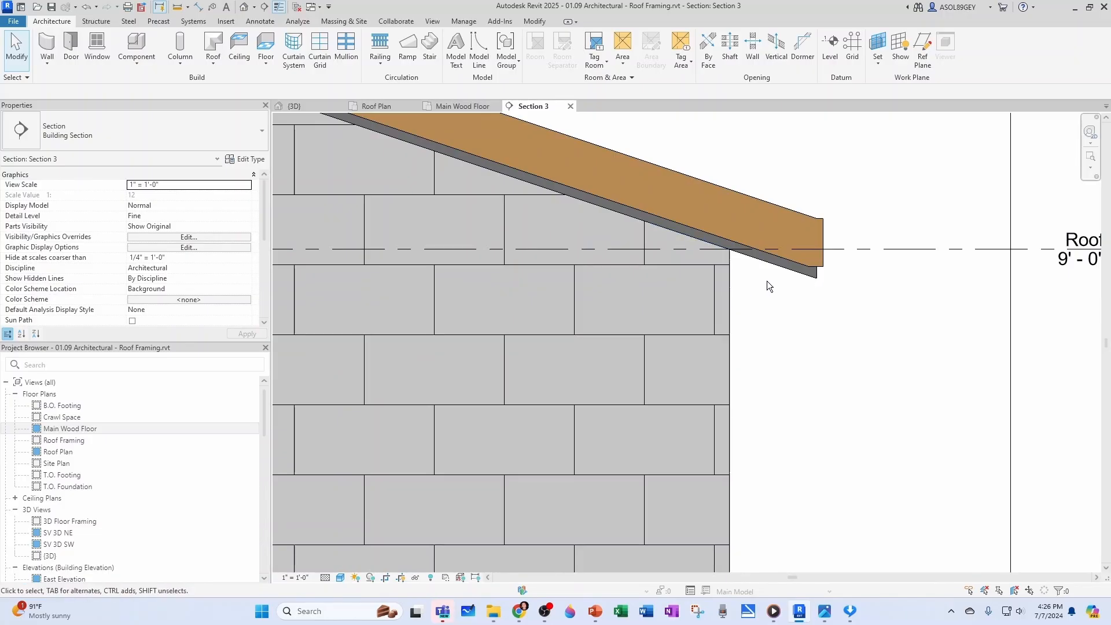
scroll(796, 286, down, 2)
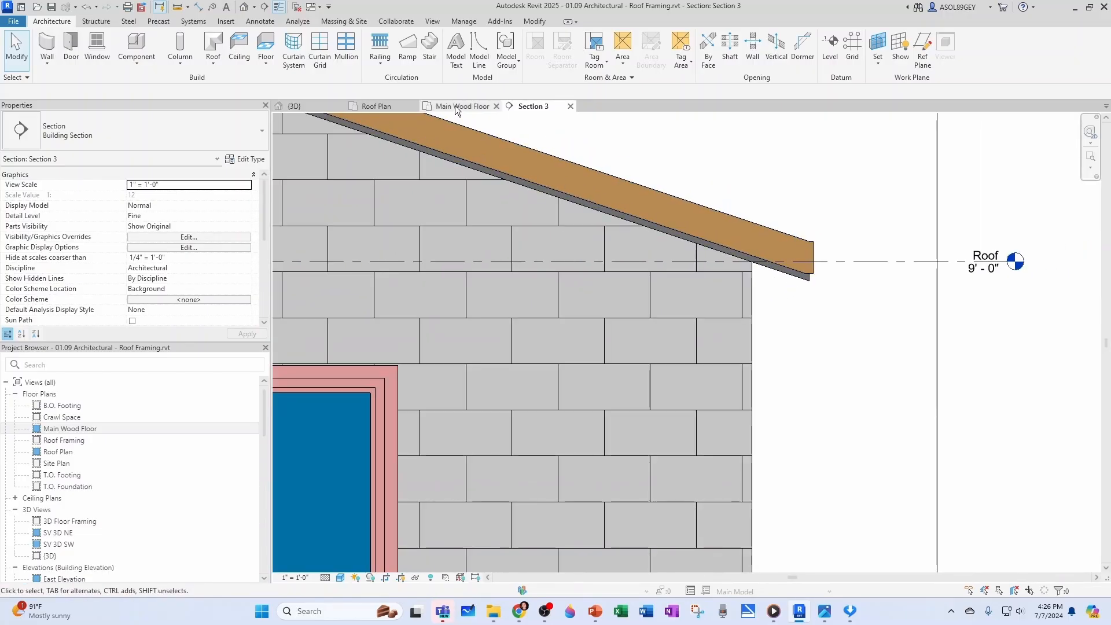
Close the Main Wood Floor view and start a Roof Soffit boundary sketch in the Roof Plan
click(495, 106)
click(219, 64)
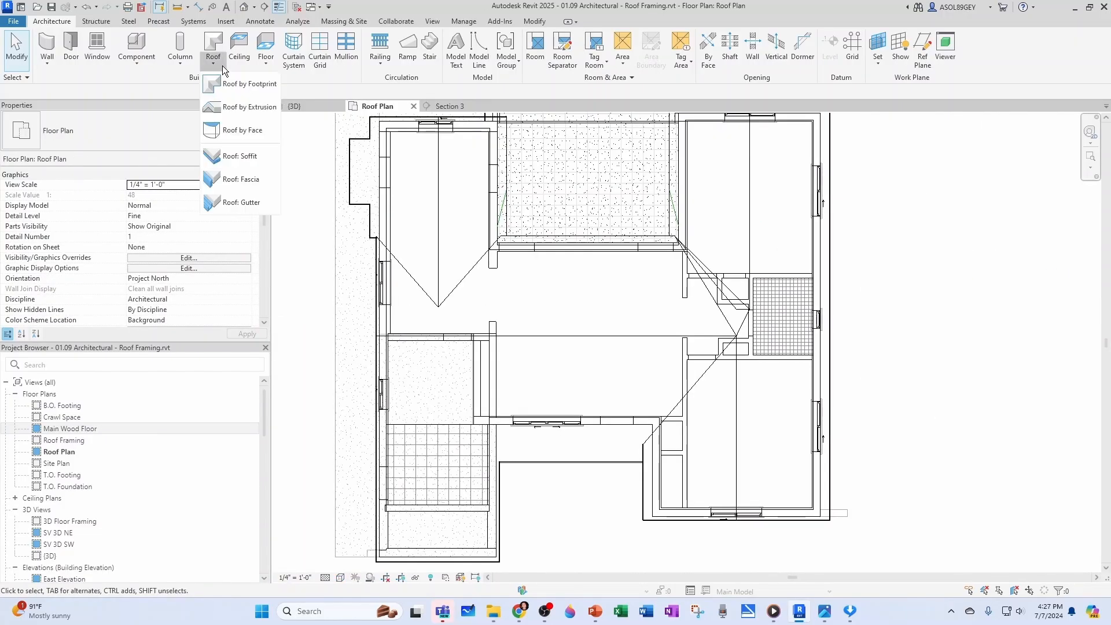
click(248, 163)
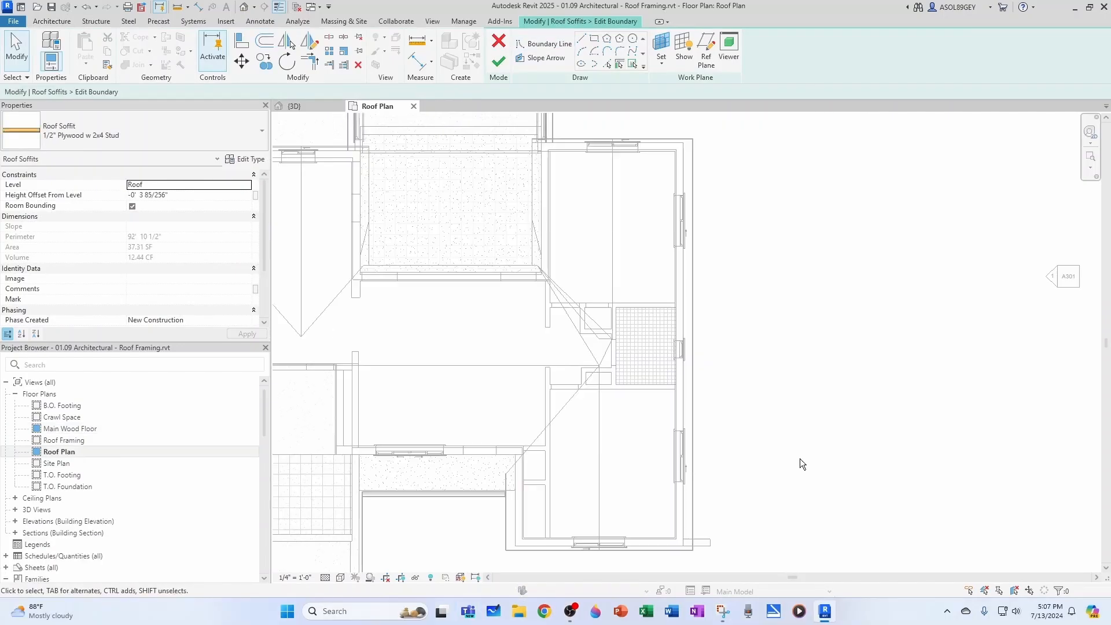
Pick the fascia edge, the front wing's inner-side wall face and the adjoining recessed wall face as soffit boundary lines
middle_drag(752, 481, 756, 466)
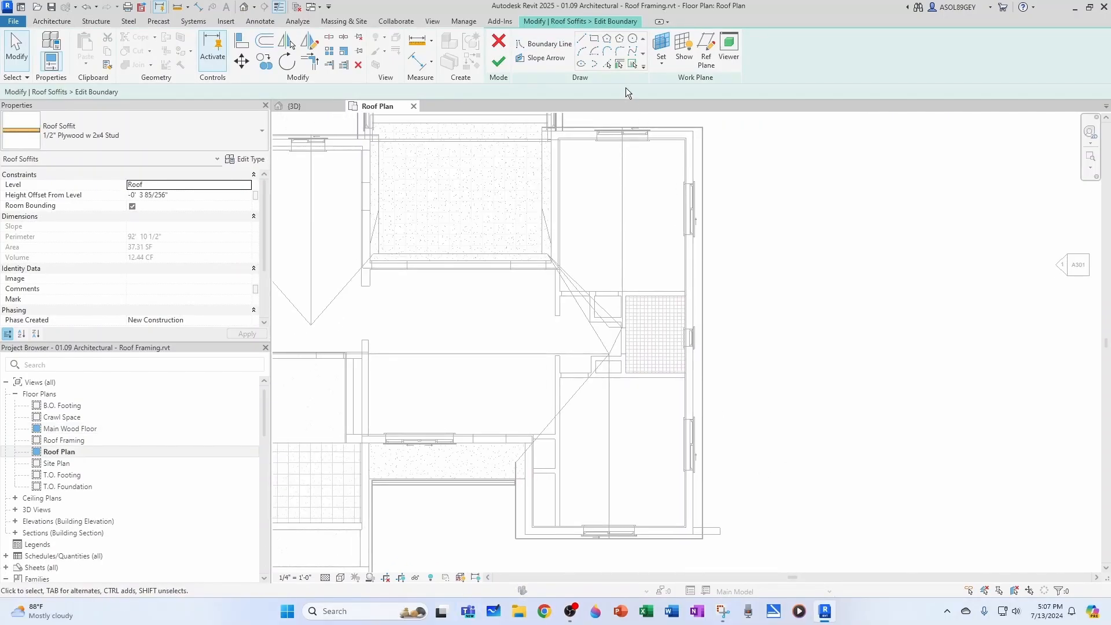
click(606, 65)
scroll(507, 512, up, 6)
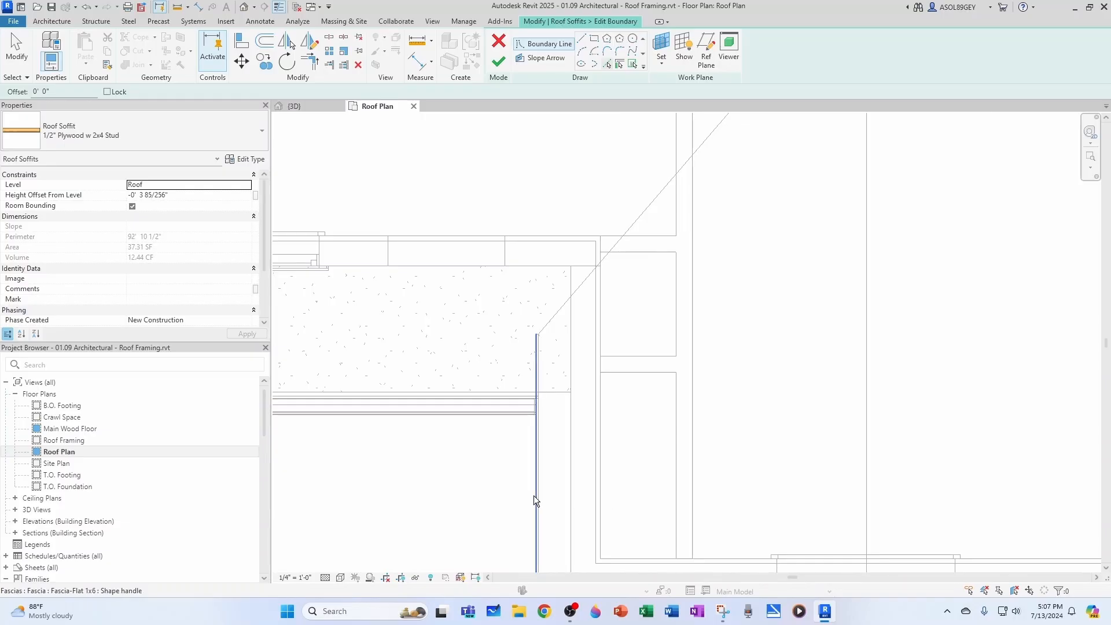
click(534, 495)
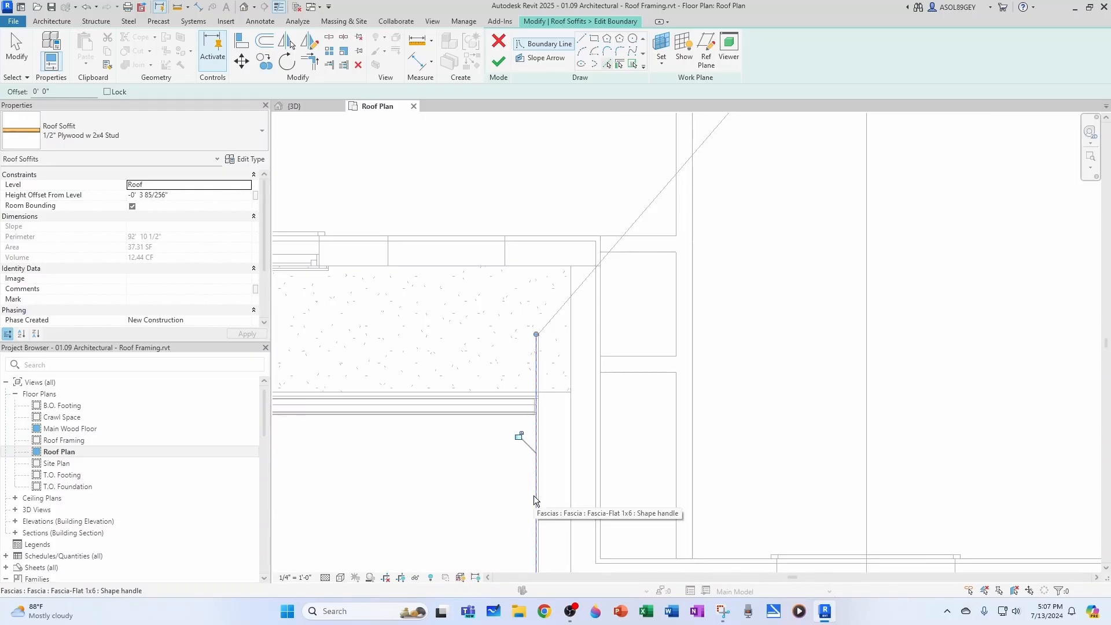
click(571, 485)
click(554, 265)
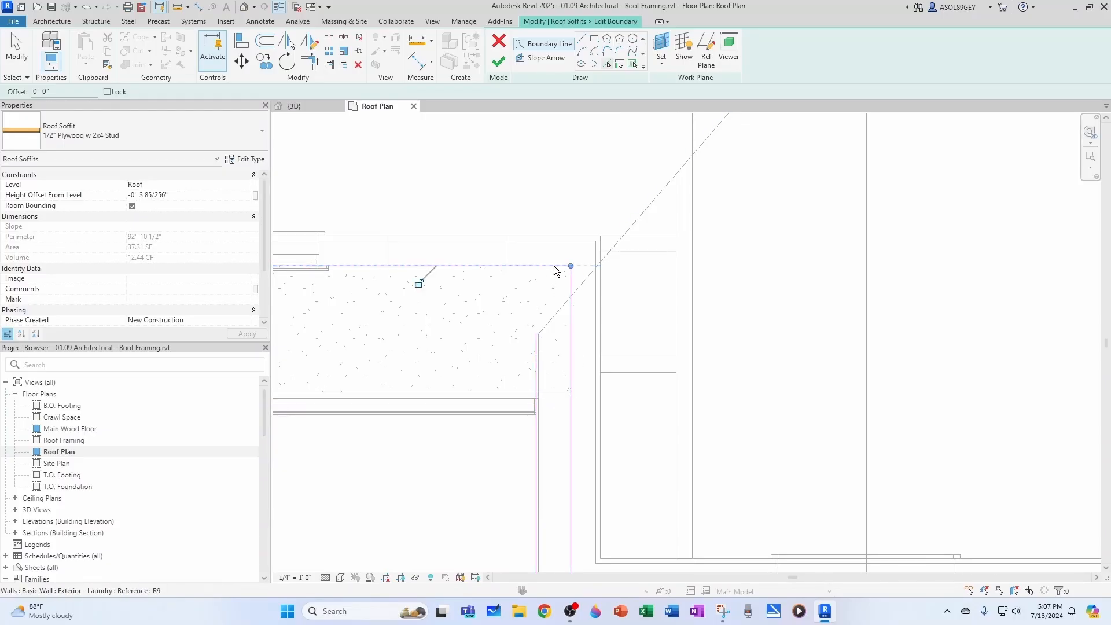
scroll(551, 382, down, 2)
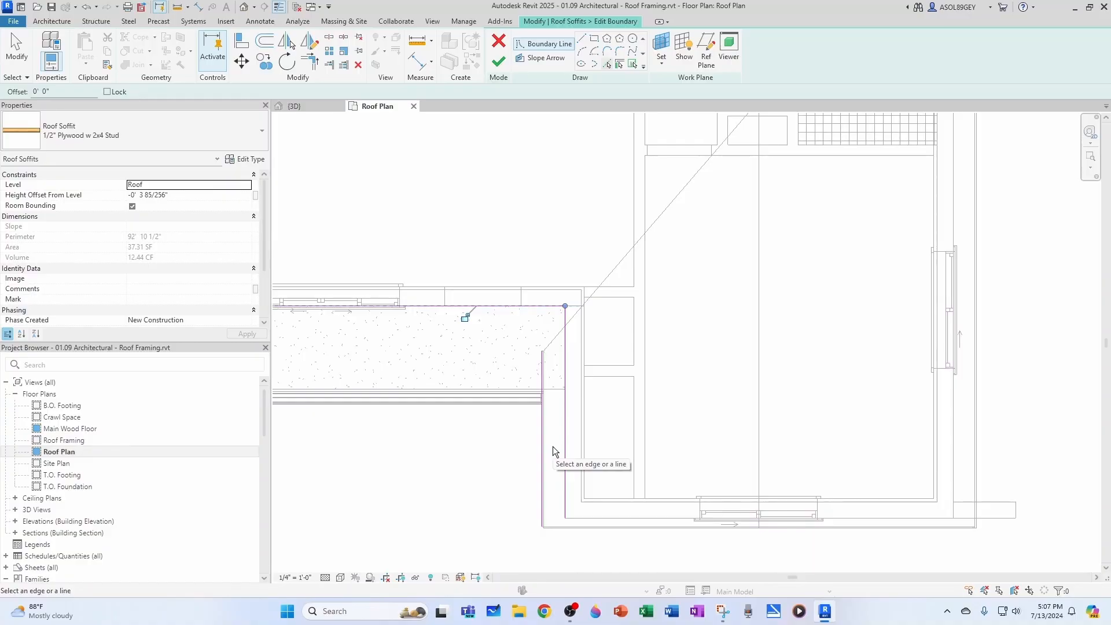
Add the wing's front wall face as a boundary line and trim it to the side wall and fascia lines at the front corners
scroll(553, 446, up, 2)
scroll(624, 528, down, 2)
click(617, 555)
key(Escape)
middle_drag(621, 556, 611, 496)
scroll(595, 487, up, 2)
key(t)
key(r)
click(578, 502)
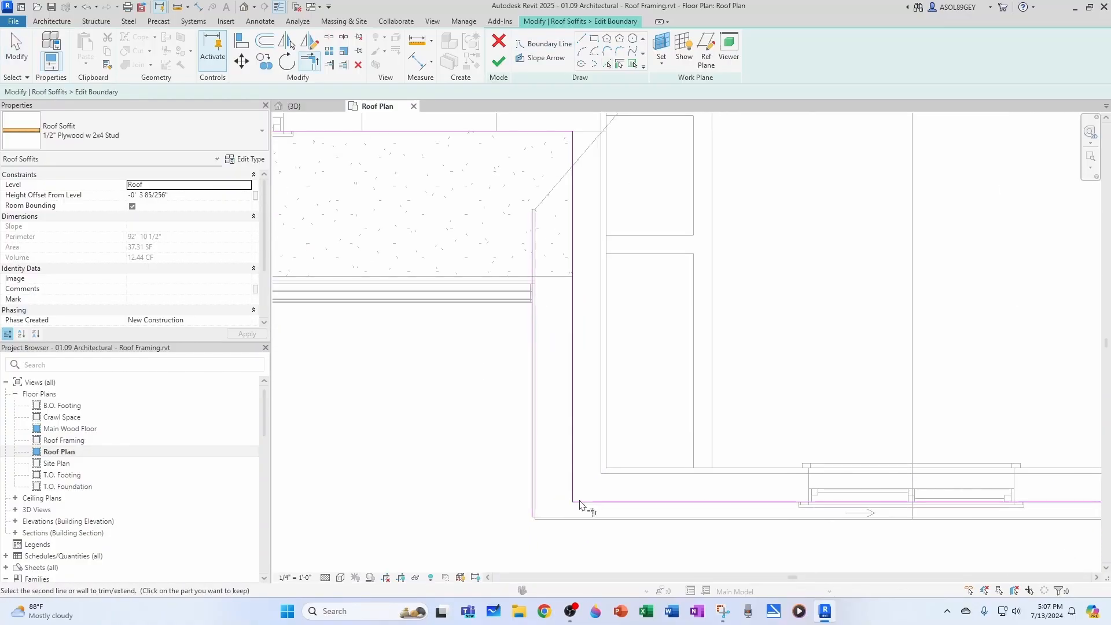
click(532, 488)
click(565, 502)
click(573, 492)
Trim the fascia boundary line to the recessed wall line to close the rear end of the inner-side soffit strip
scroll(593, 524, down, 4)
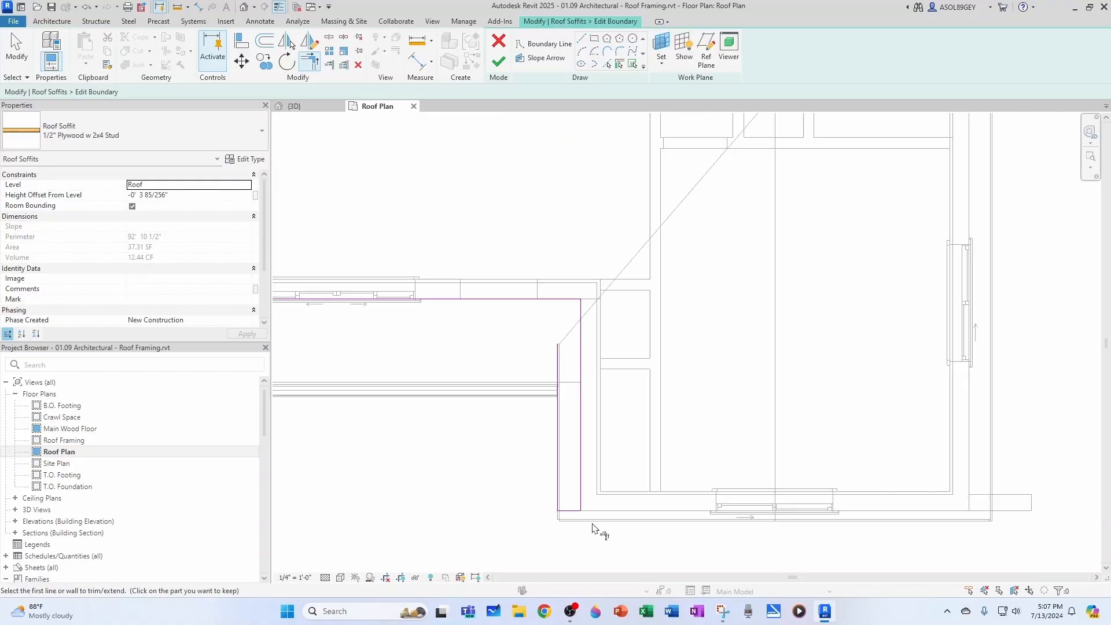
middle_drag(576, 404, 575, 487)
scroll(575, 486, up, 2)
click(557, 428)
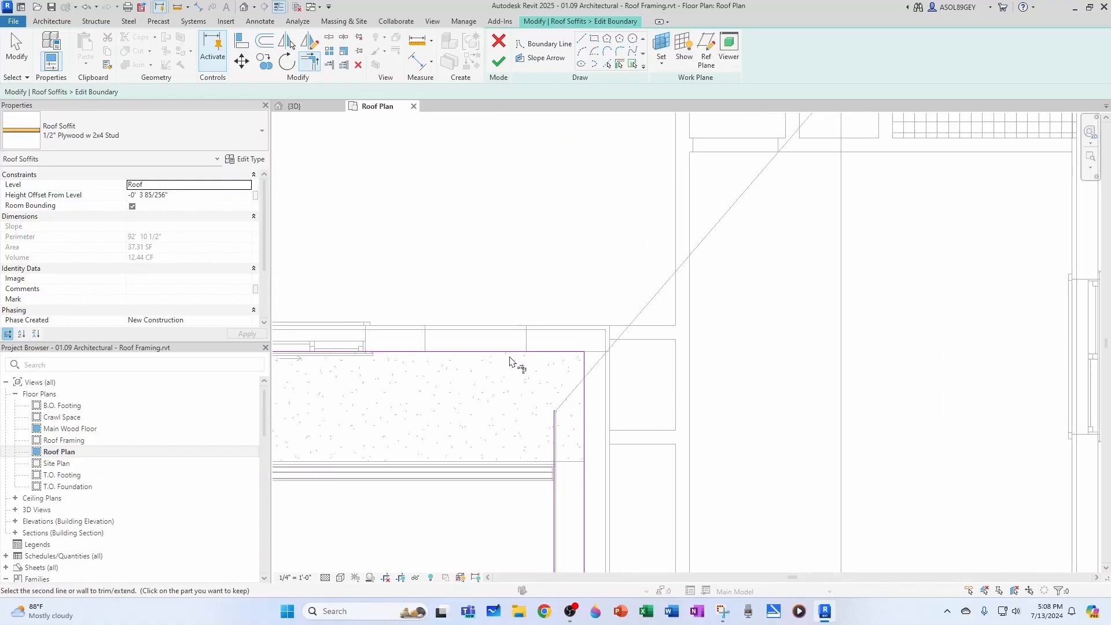
scroll(511, 356, down, 3)
click(543, 354)
key(Escape)
scroll(551, 396, up, 3)
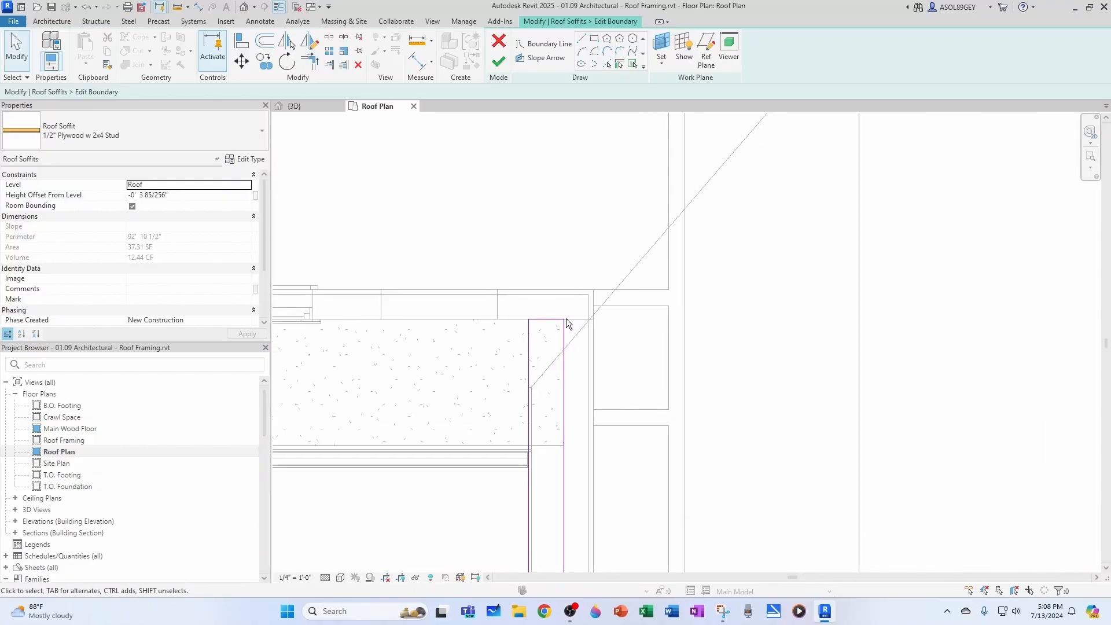
Pick the long outer side wall face, the front wall face and the outer fascia edge as boundary lines for a second soffit strip
scroll(554, 389, down, 3)
middle_drag(717, 422, 557, 413)
scroll(630, 417, up, 1)
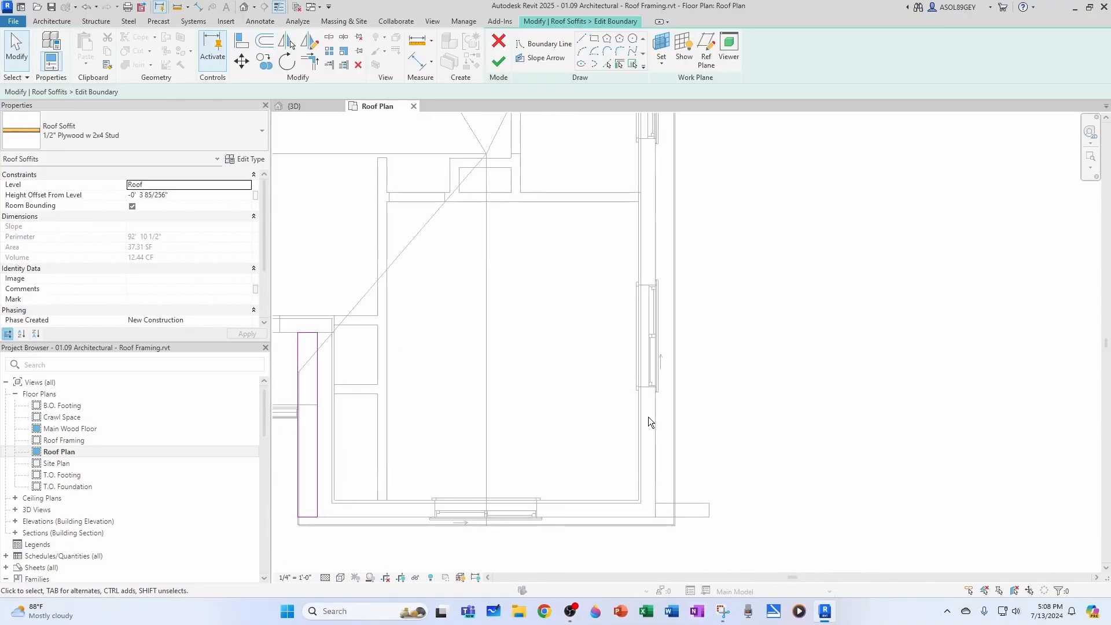
click(608, 65)
scroll(657, 462, up, 2)
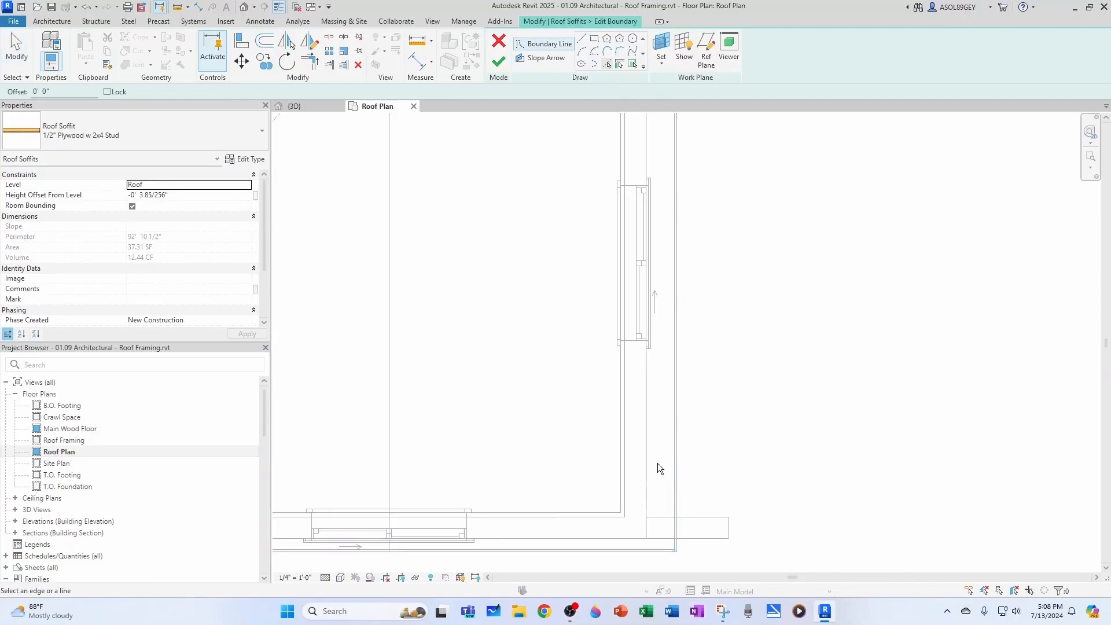
scroll(656, 537, up, 1)
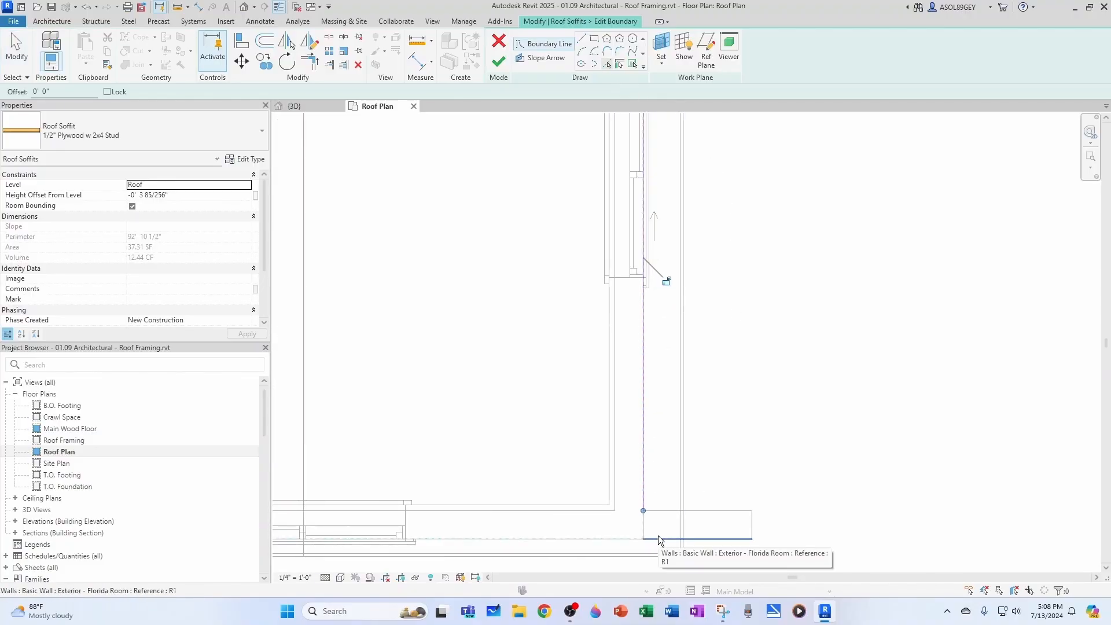
click(658, 535)
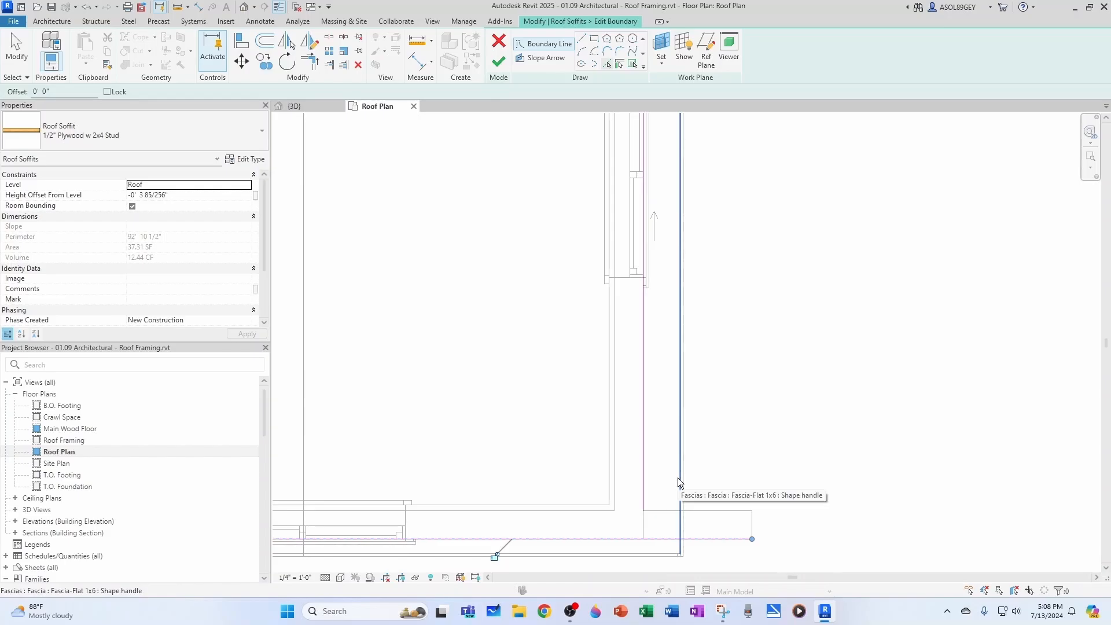
click(685, 476)
Pick the rear wall face as a boundary line and trim the outer strip's rear corners
scroll(615, 506, down, 6)
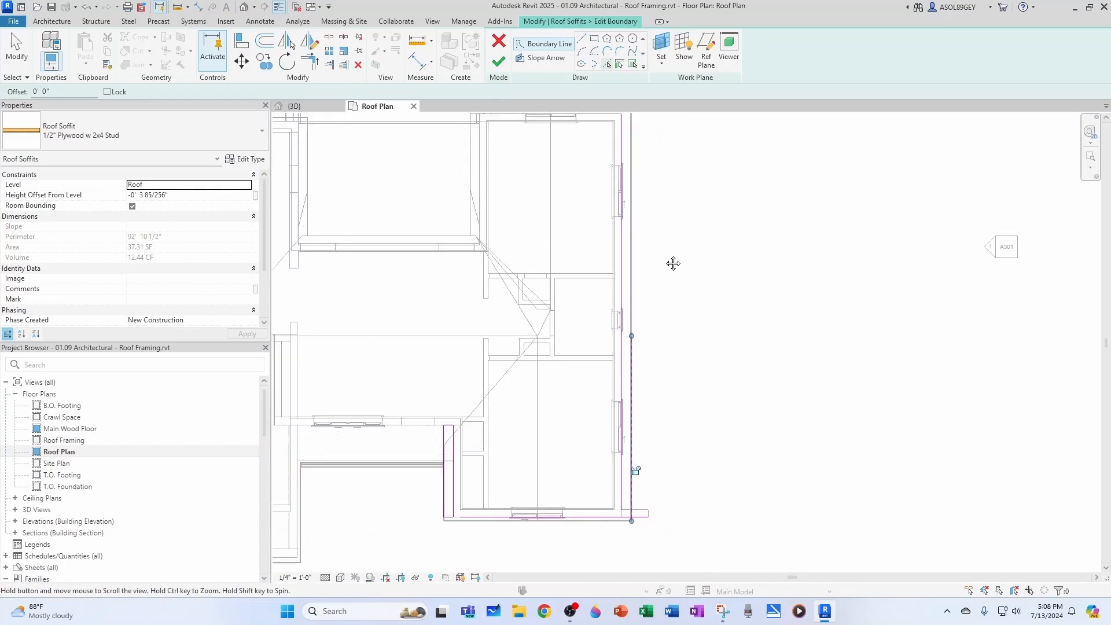
middle_drag(672, 263, 660, 443)
scroll(630, 338, up, 1)
scroll(630, 337, up, 1)
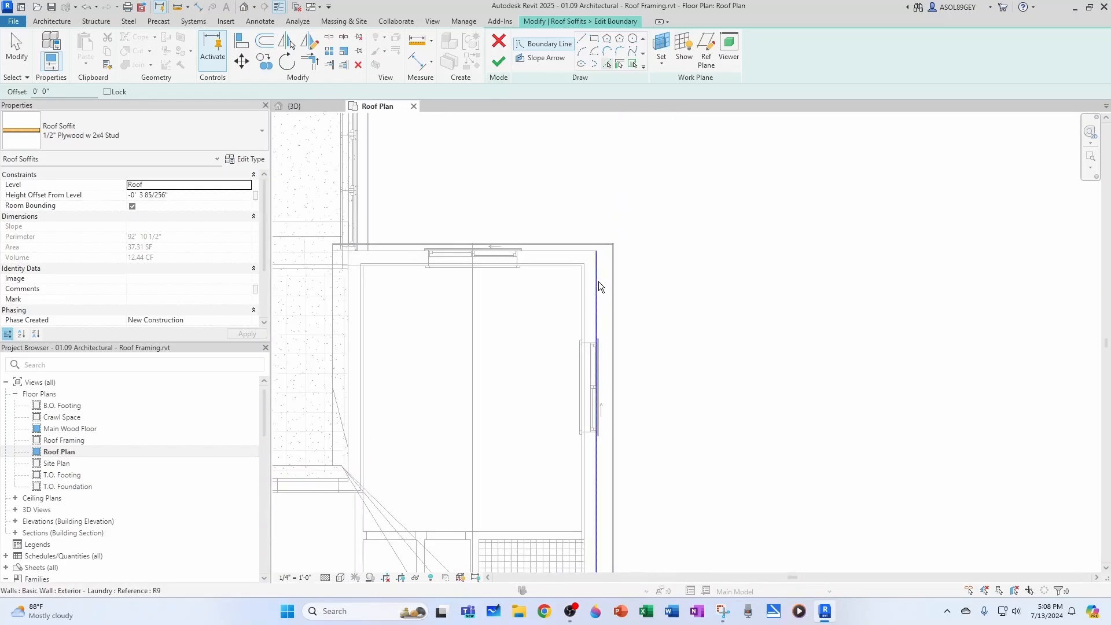
click(582, 251)
scroll(605, 256, up, 1)
key(Escape)
key(t)
key(r)
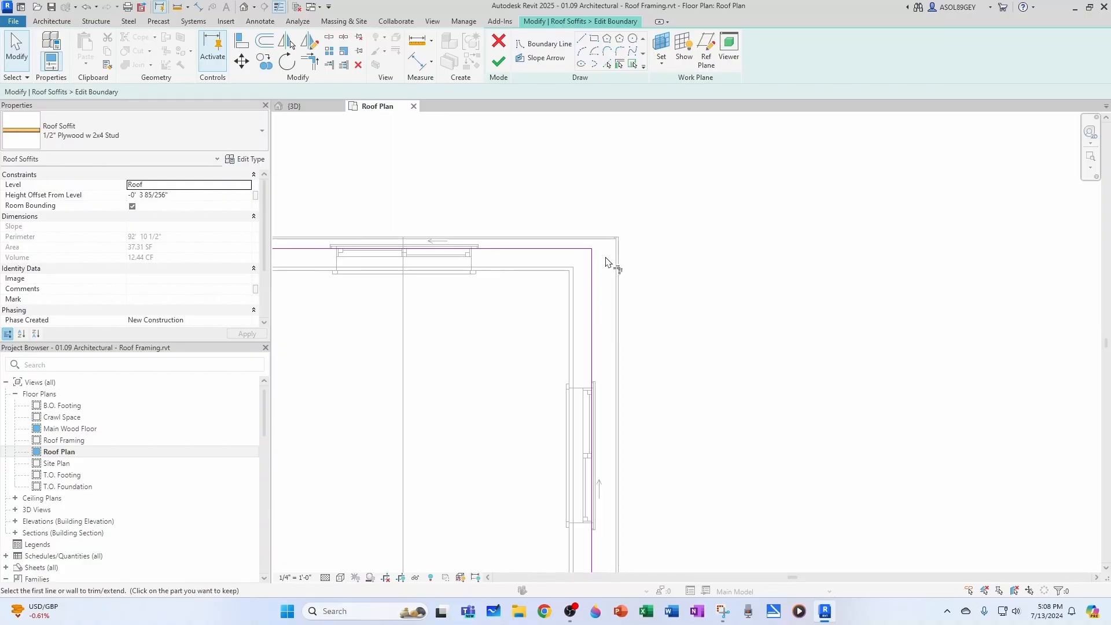
scroll(611, 289, down, 2)
scroll(635, 312, down, 2)
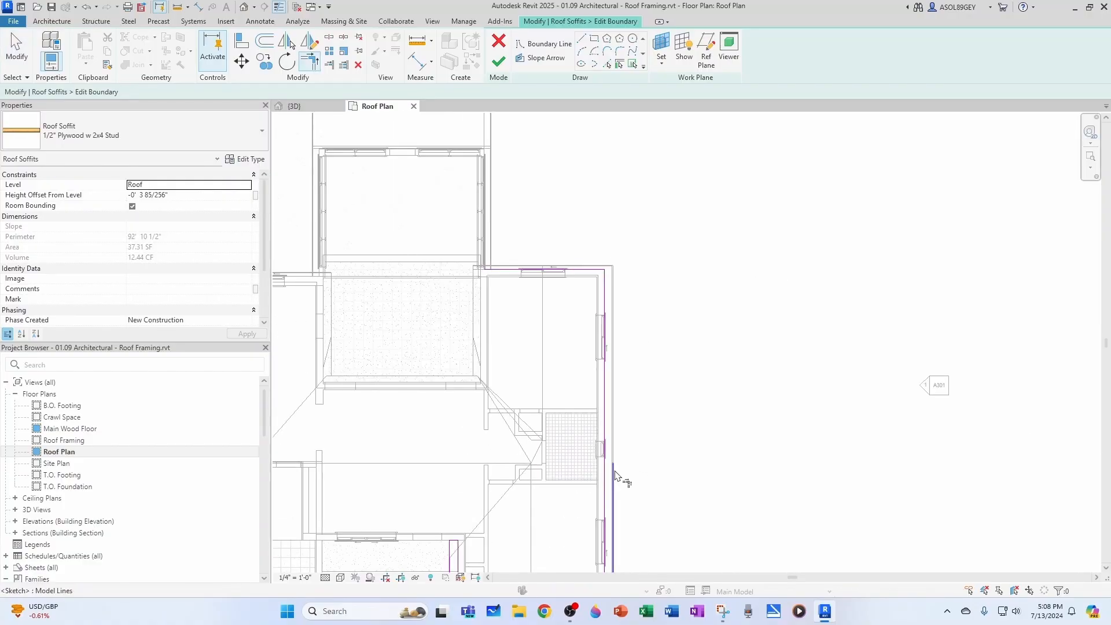
scroll(608, 295, up, 2)
scroll(608, 295, down, 1)
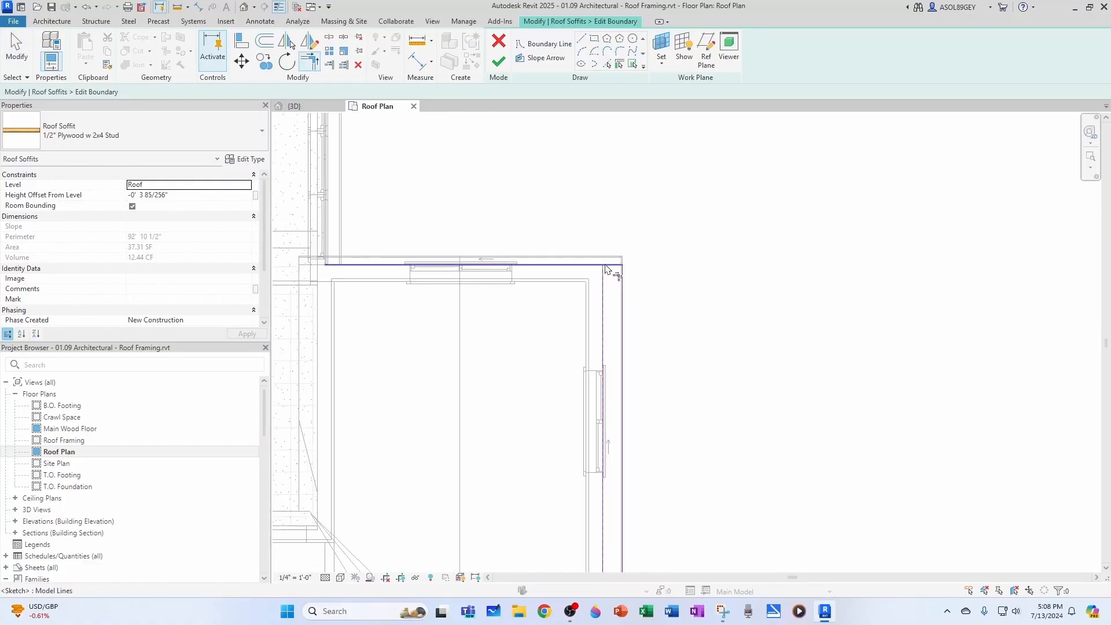
Trim the outer strip's front corners to the front wall line and finish the roof soffit boundary
scroll(614, 347, down, 3)
scroll(608, 434, up, 5)
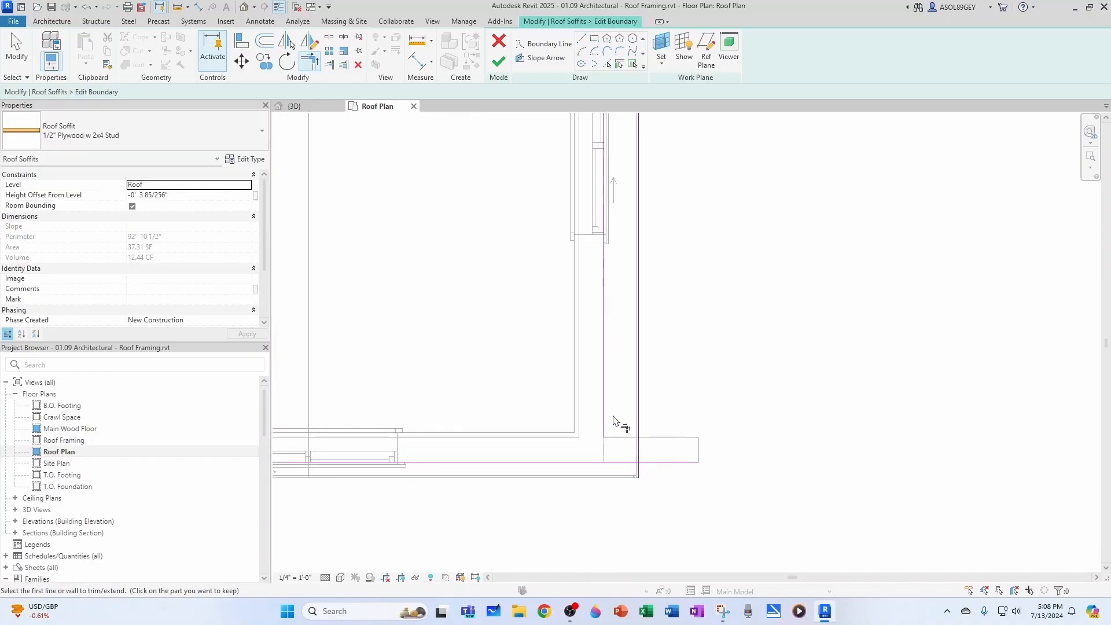
click(604, 424)
click(614, 462)
click(638, 440)
click(635, 462)
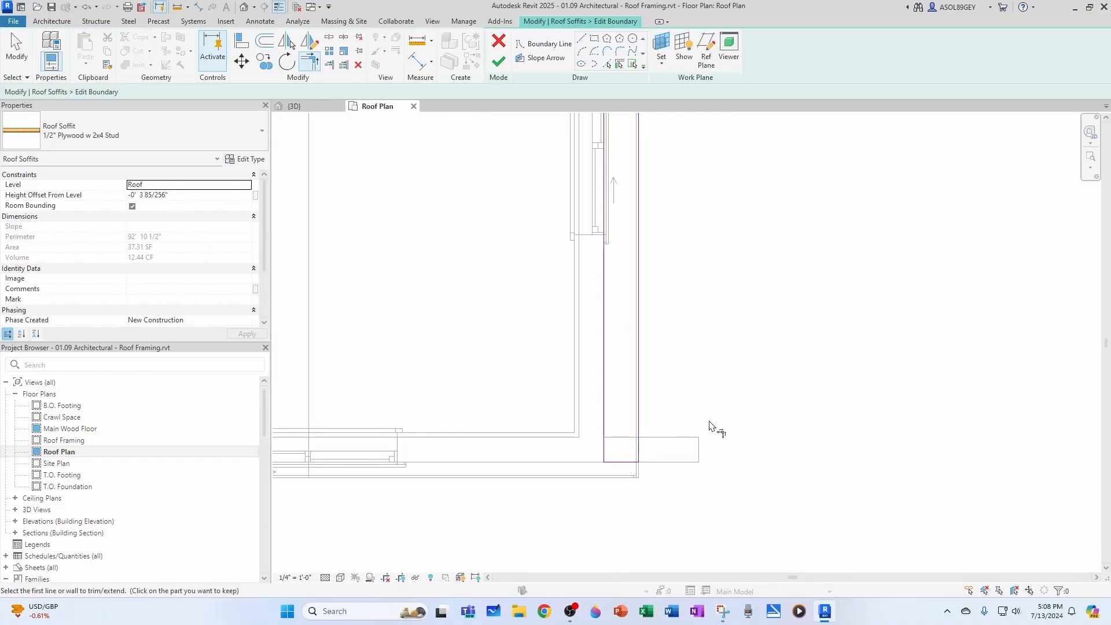
scroll(707, 434, down, 5)
key(Escape)
key(Escape)
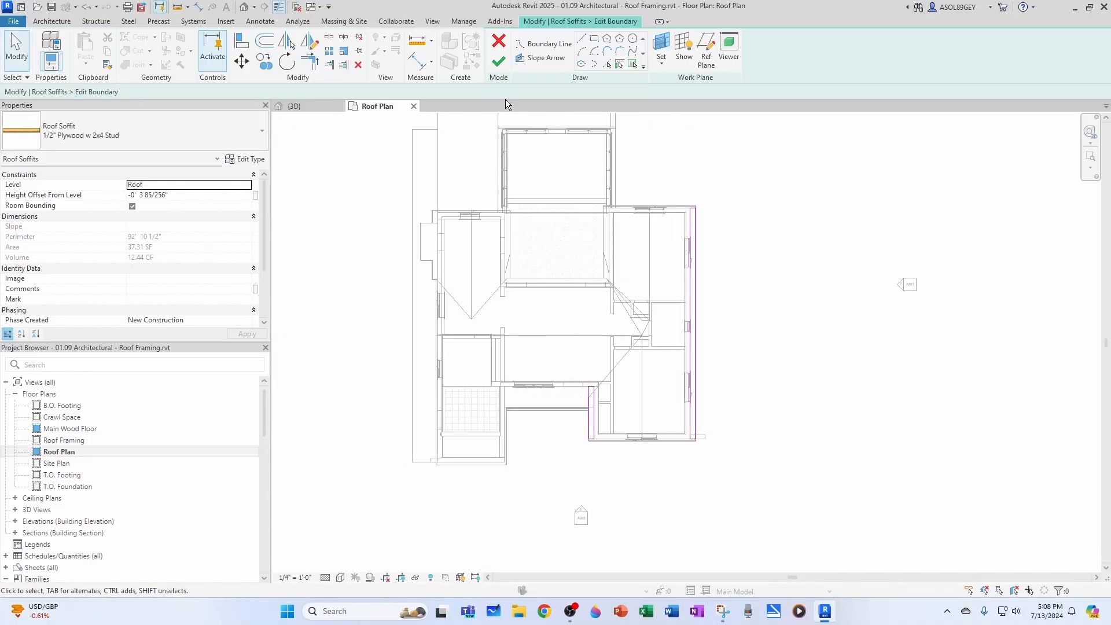
click(496, 65)
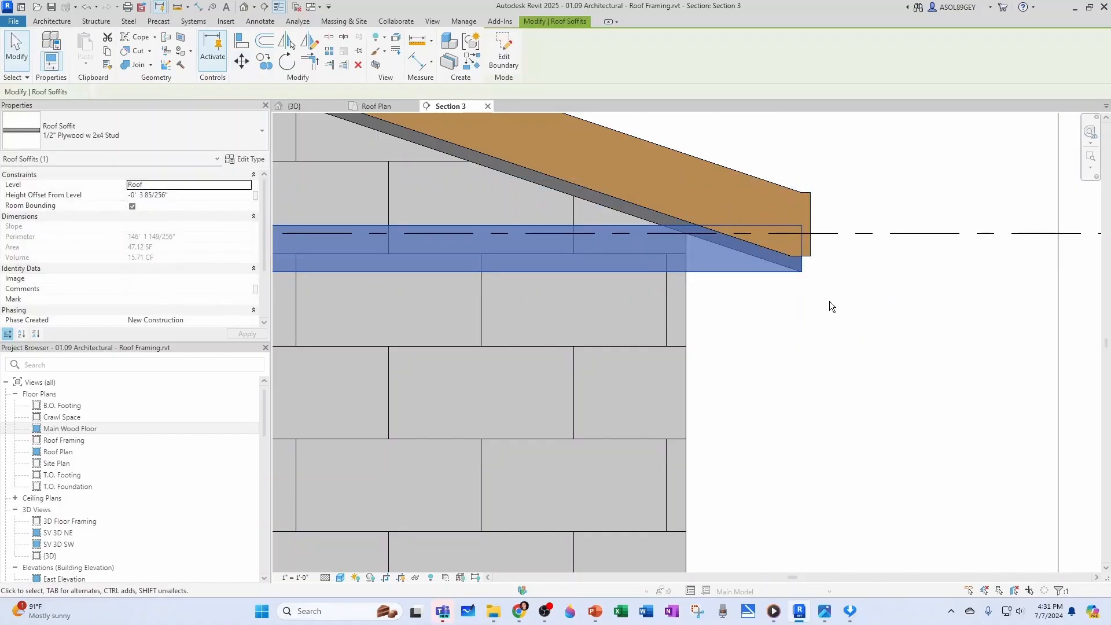
click(831, 308)
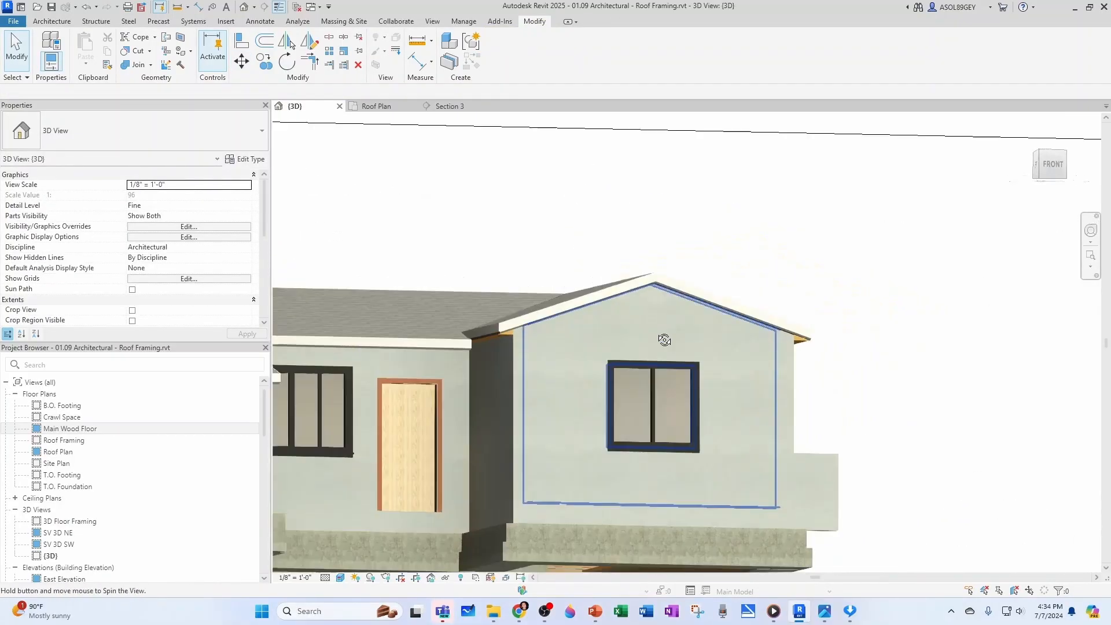
Set the Structure layer of the 1/2" Plywood w 2x4 Stud soffit type to the Door - Panel White material
scroll(405, 405, up, 3)
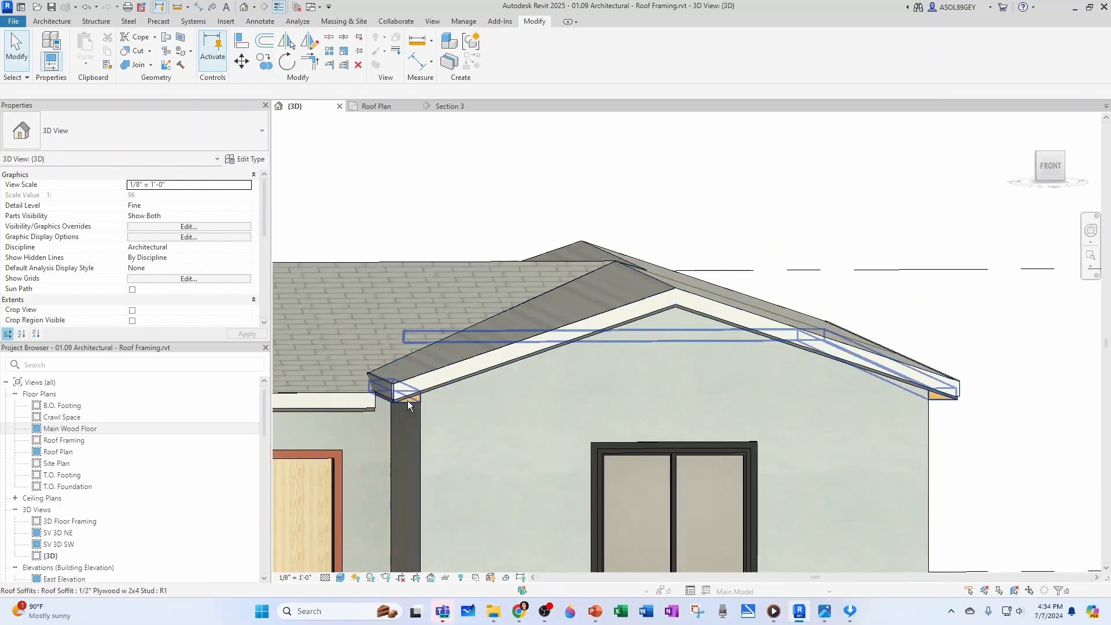
click(407, 400)
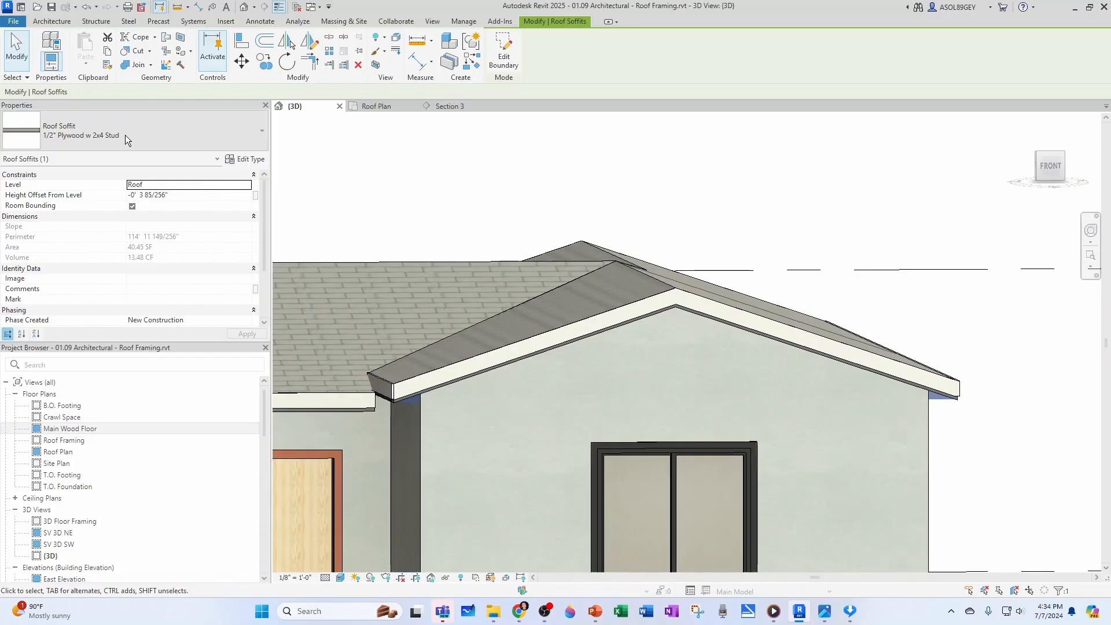
click(242, 162)
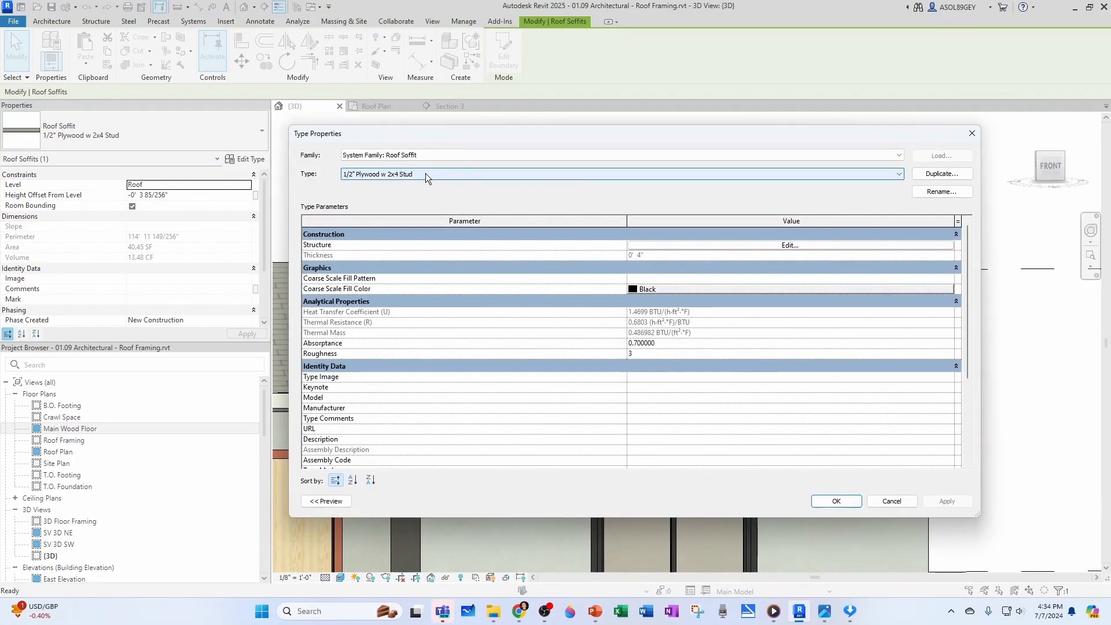
click(765, 245)
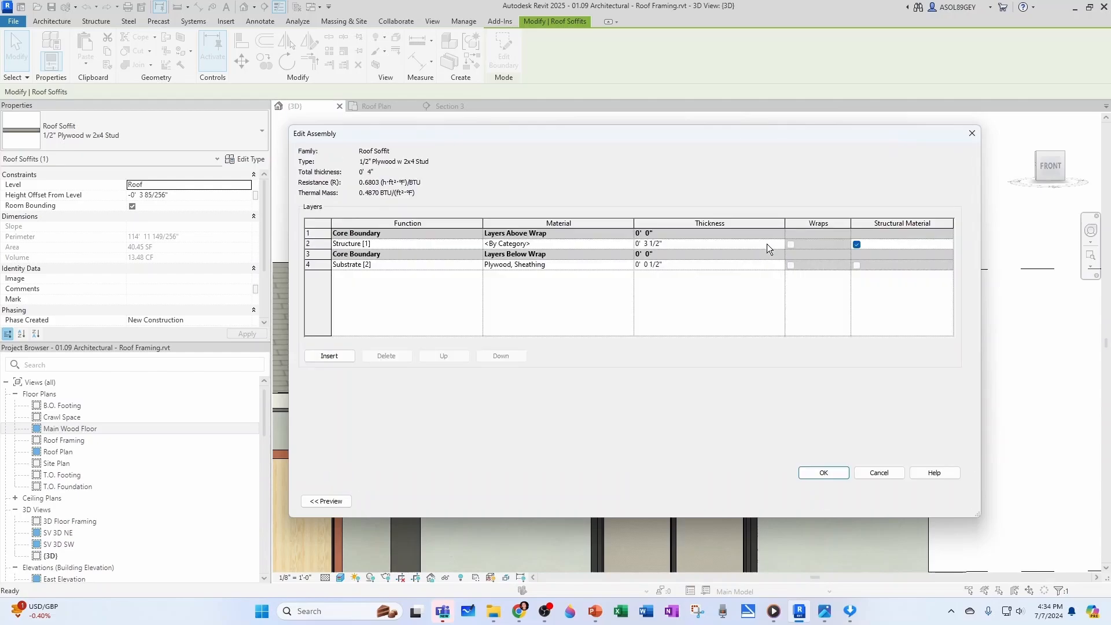
click(613, 244)
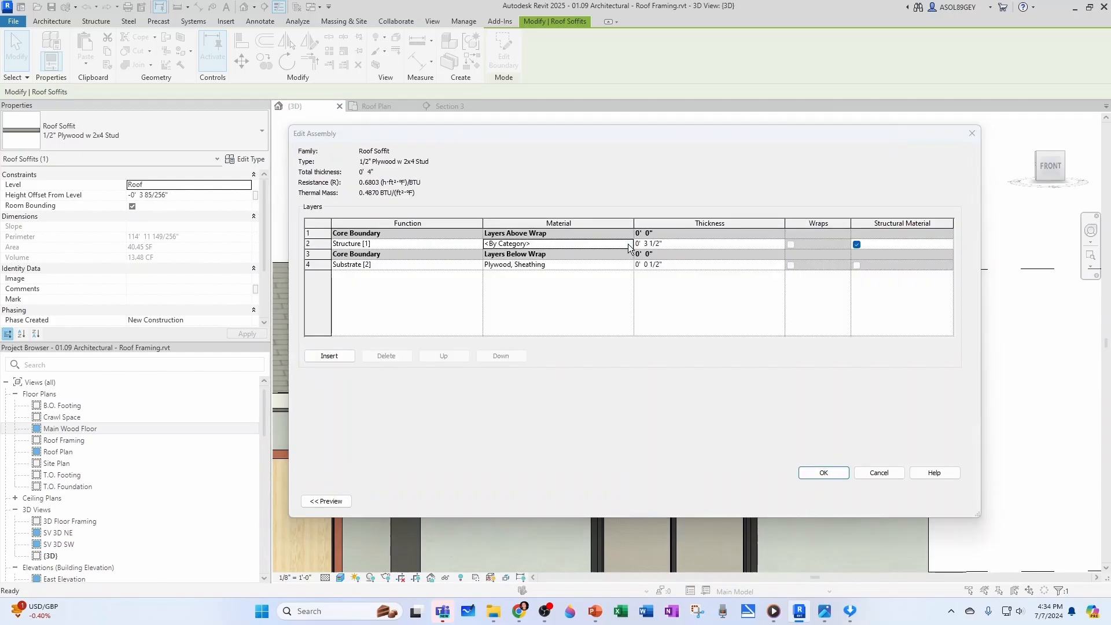
click(627, 244)
click(548, 354)
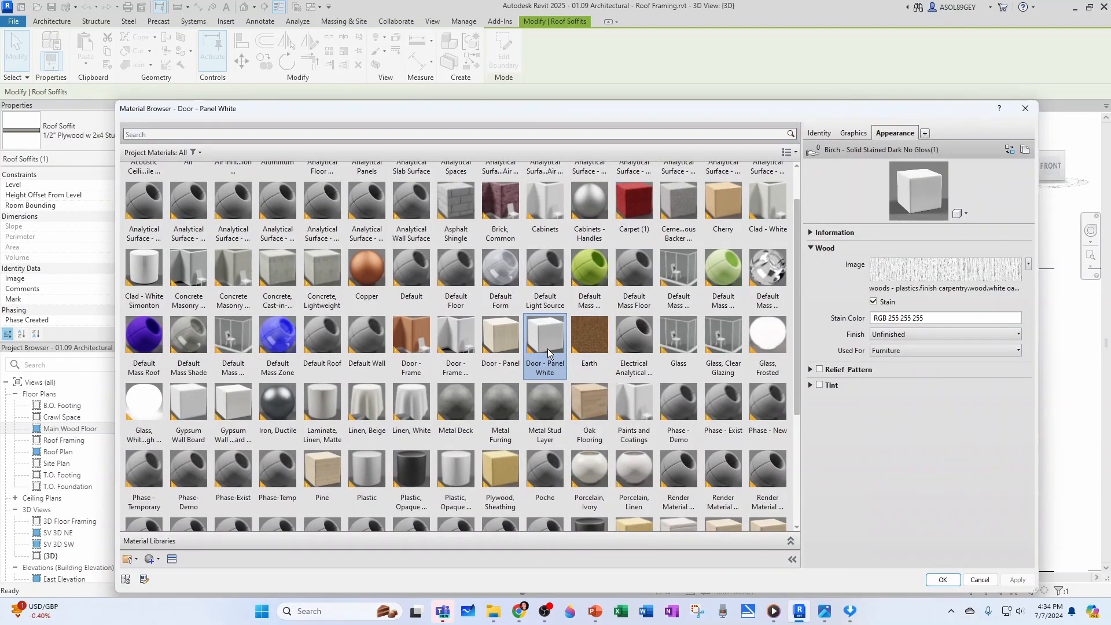
click(941, 580)
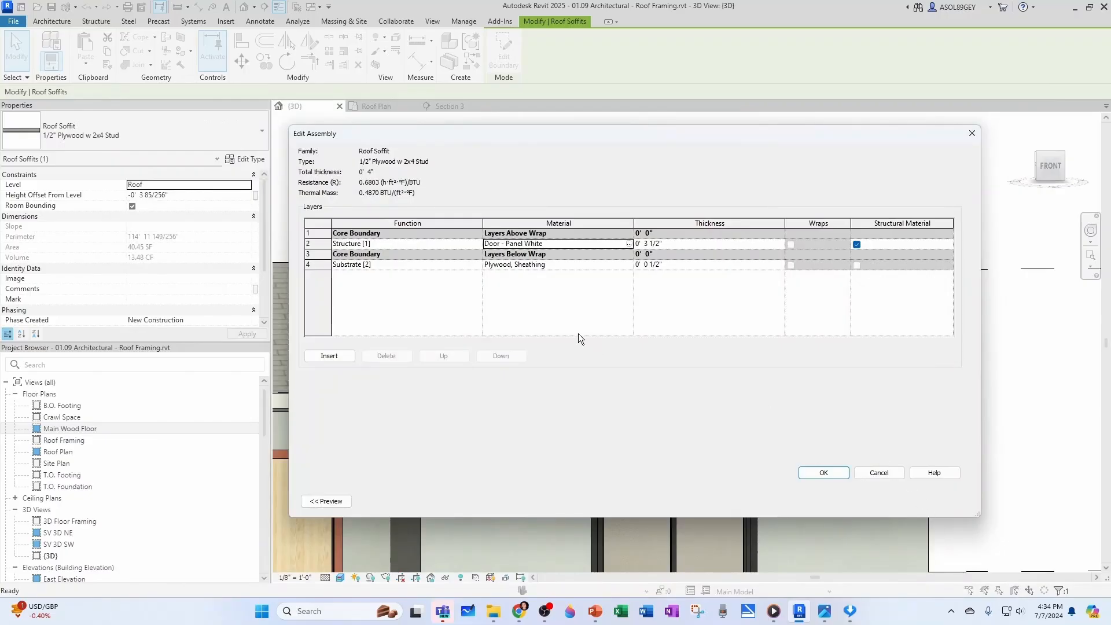
Set the soffit type's Substrate layer to Door - Panel White and apply the type changes
click(629, 264)
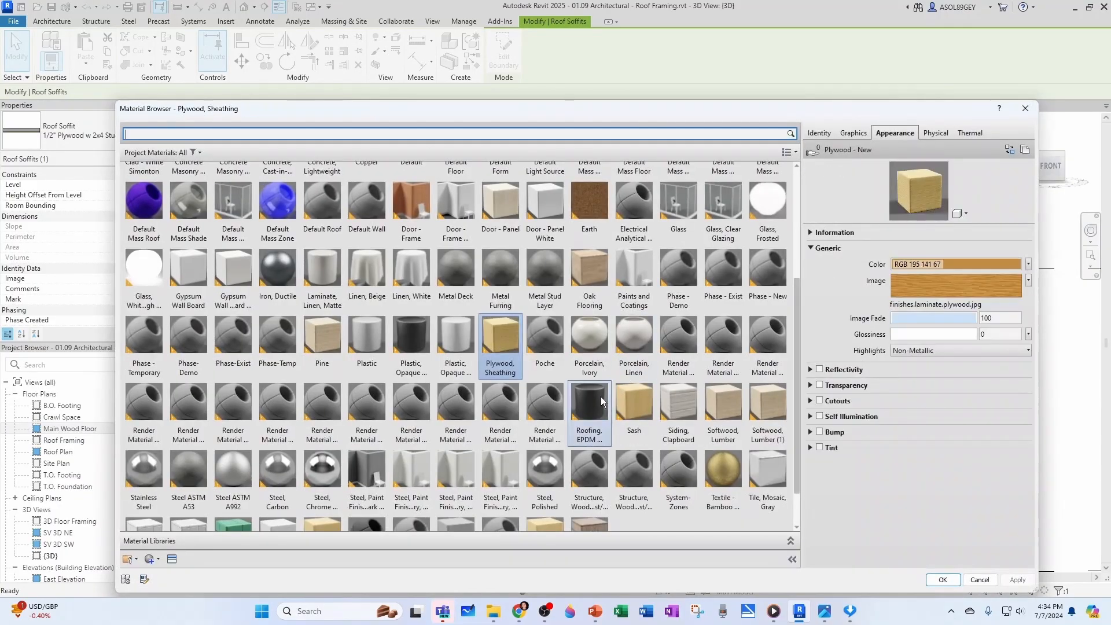
click(548, 208)
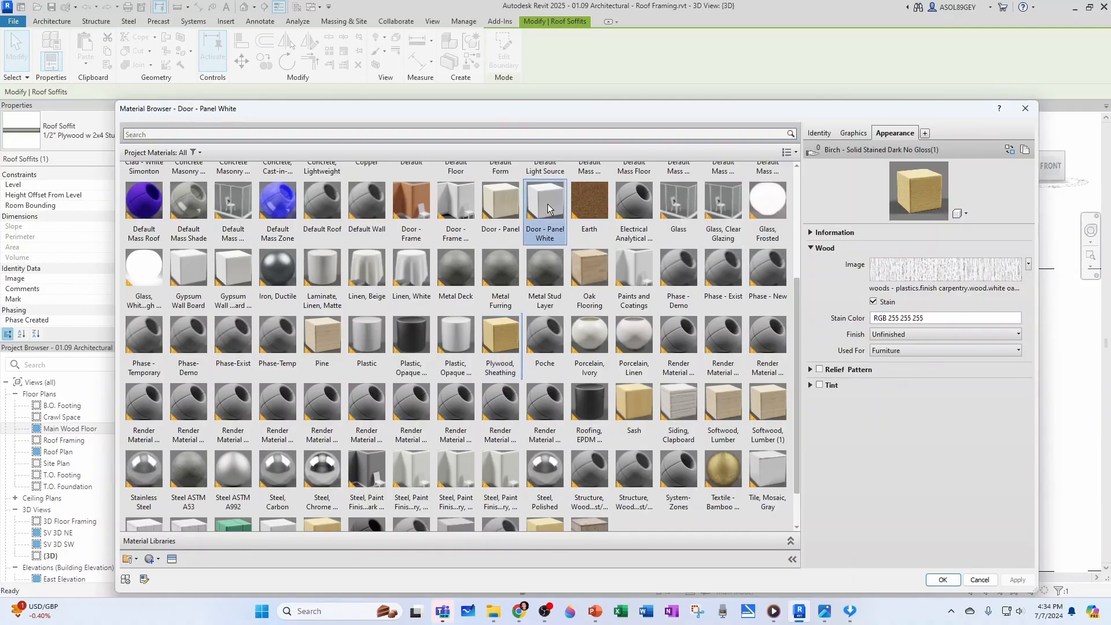
click(942, 580)
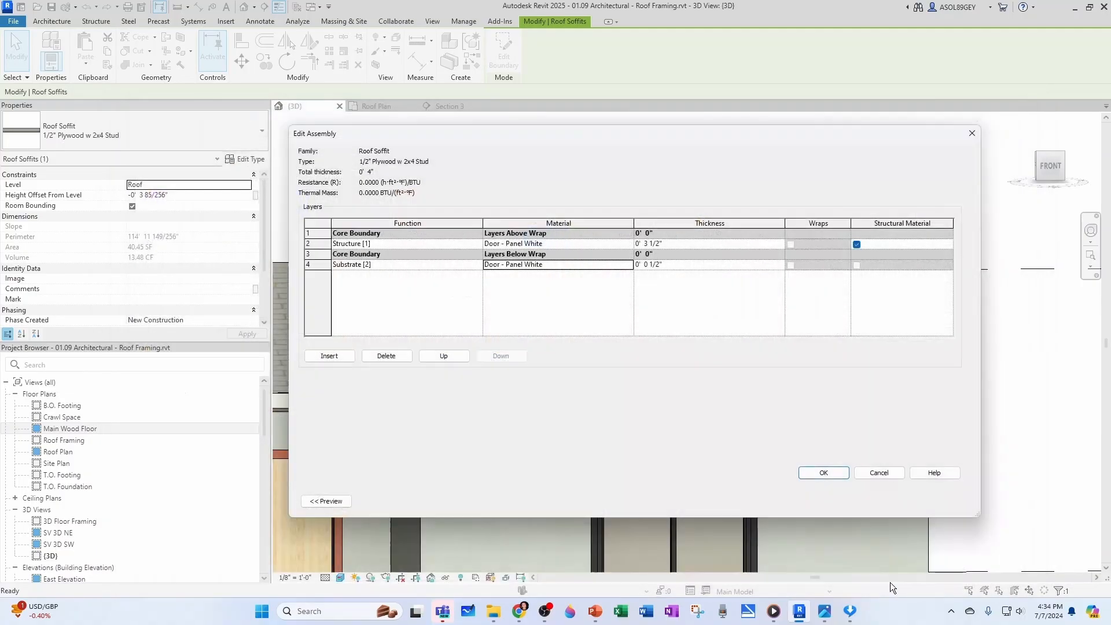
click(823, 473)
click(827, 498)
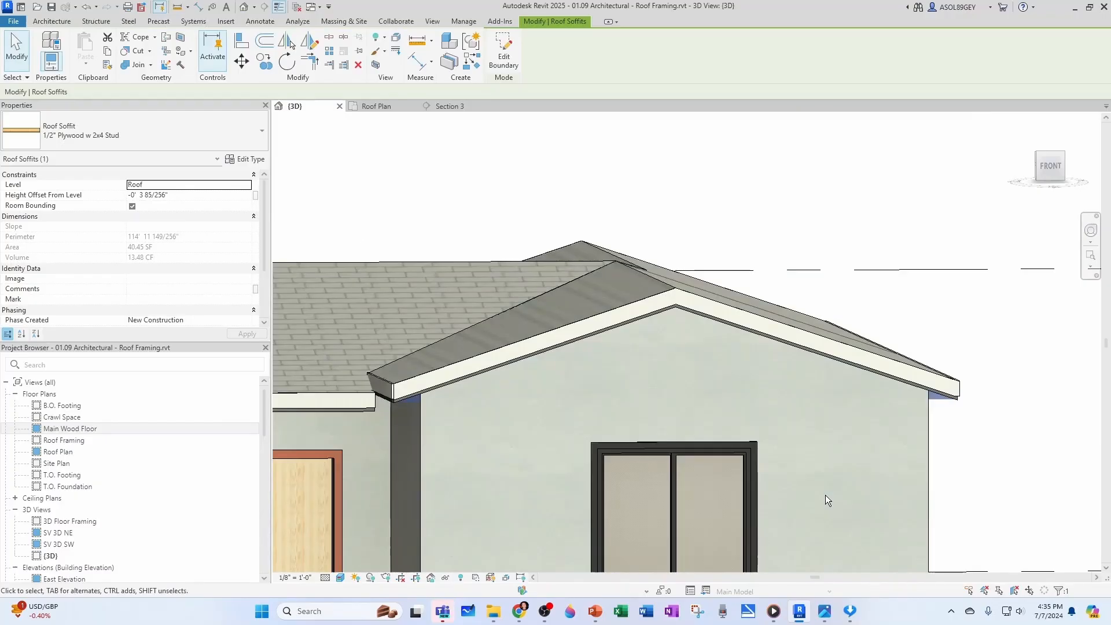
Deselect the soffit and inspect the eaves around the wing's rear gable in the 3D view
key(Escape)
scroll(630, 405, down, 1)
shift+middle_drag(414, 418, 860, 408)
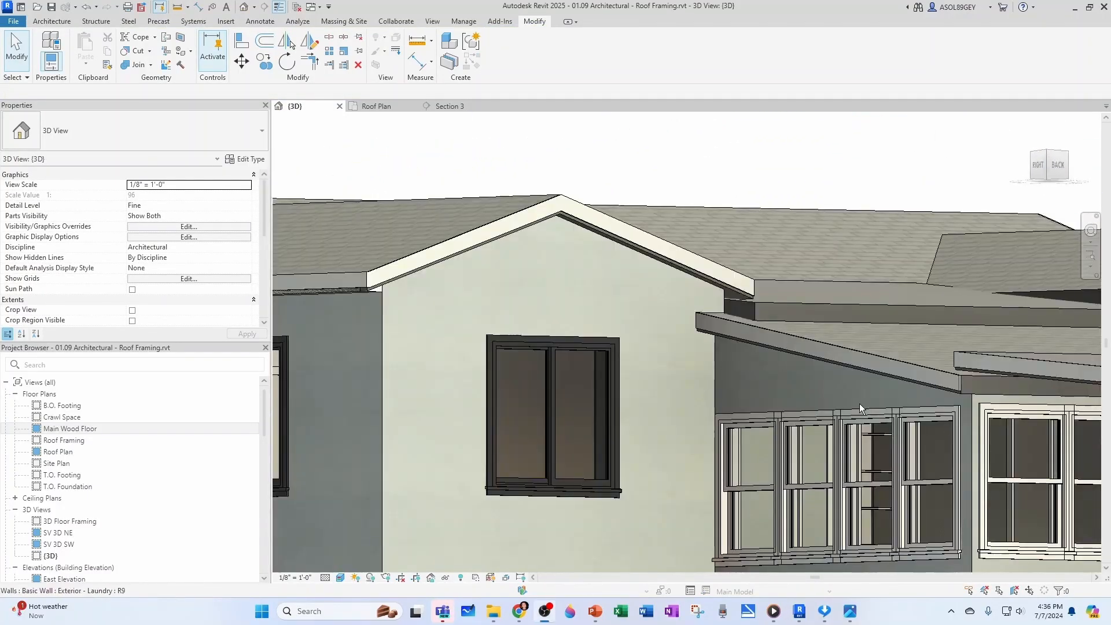
Start another 1/2" Plywood w 2x4 Stud roof soffit in Roof Plan and pick the facing walls on both sides of the area between the rear wings
click(367, 104)
scroll(536, 290, down, 2)
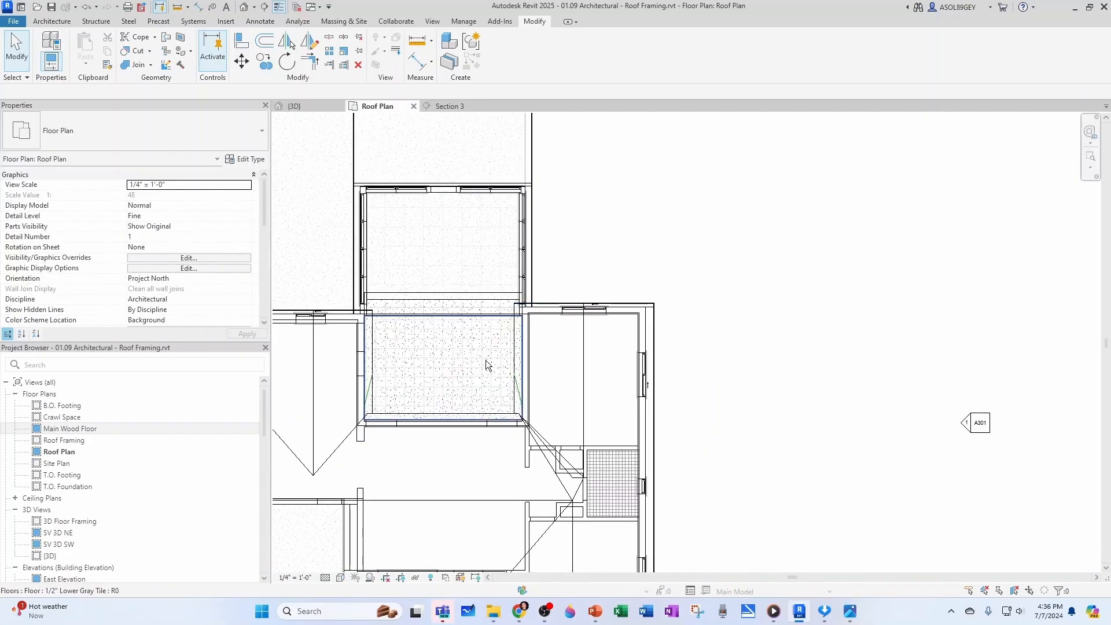
scroll(497, 376, up, 2)
click(718, 262)
key(c)
key(s)
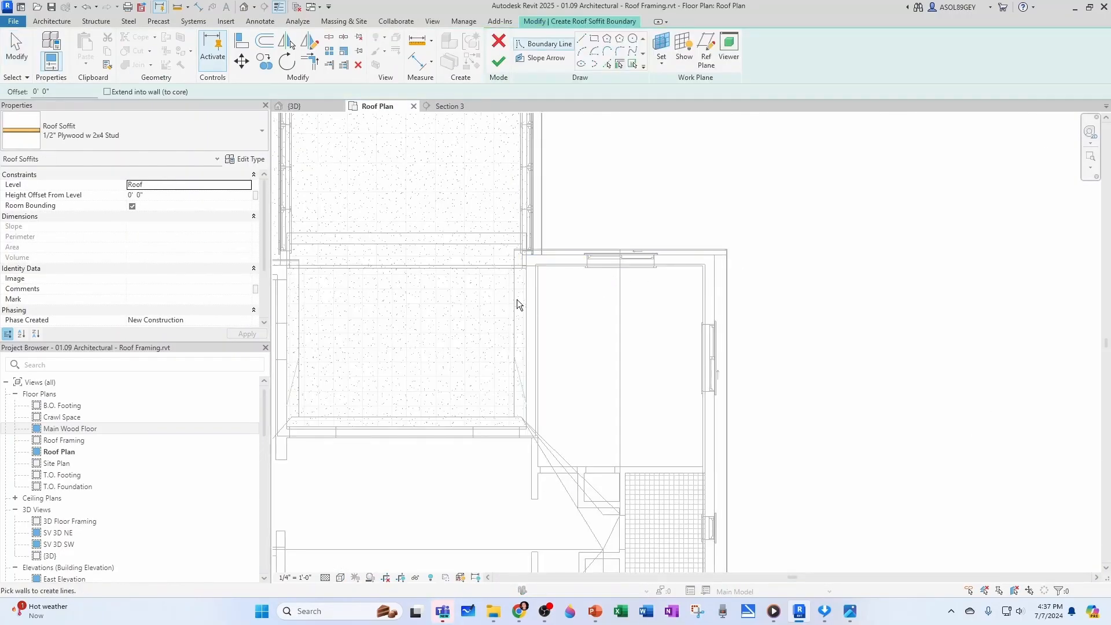
scroll(515, 302, up, 2)
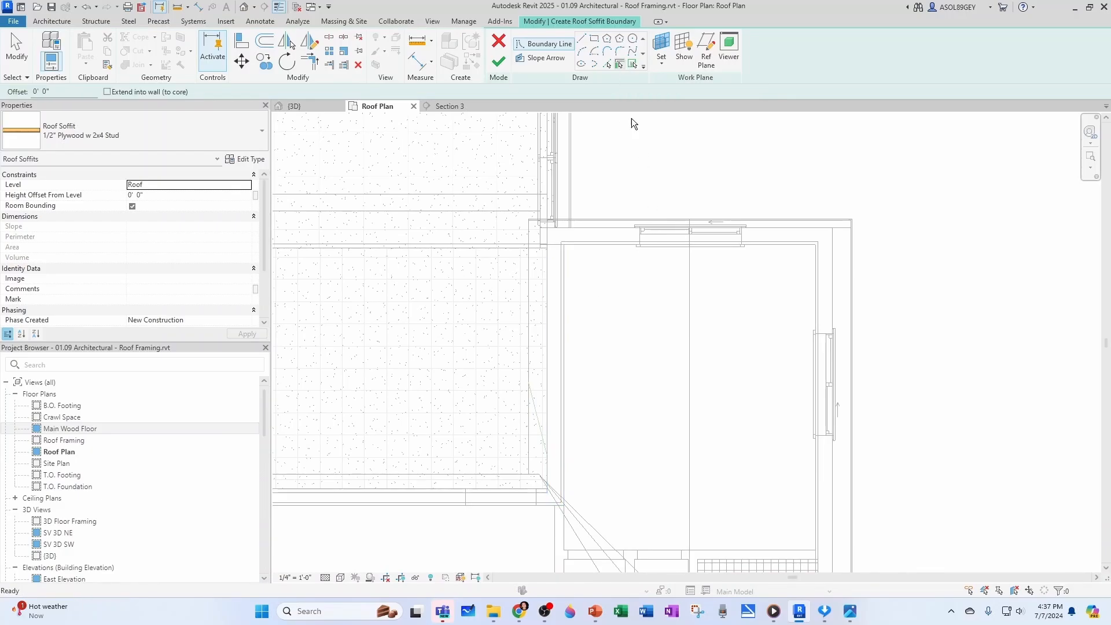
click(549, 315)
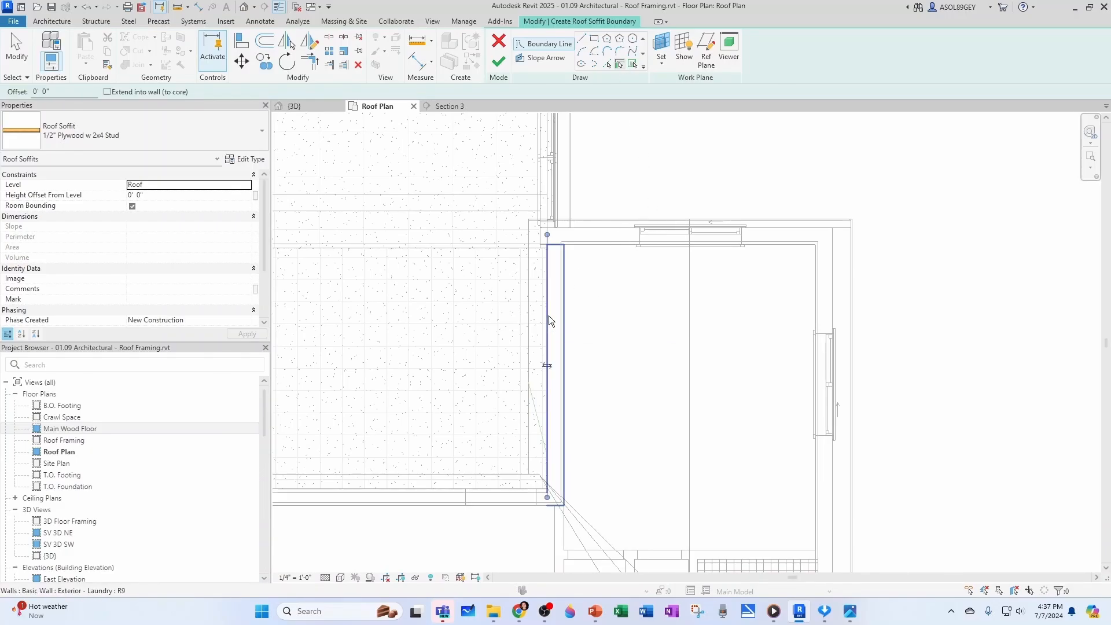
scroll(679, 360, down, 2)
middle_drag(540, 383, 597, 377)
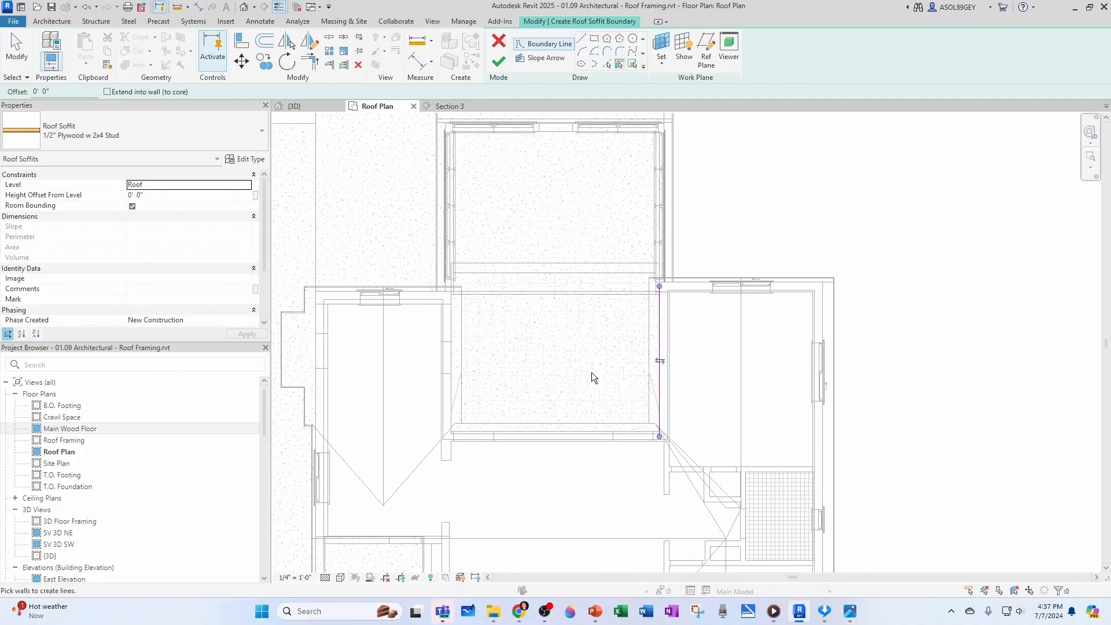
scroll(393, 333, up, 2)
click(478, 313)
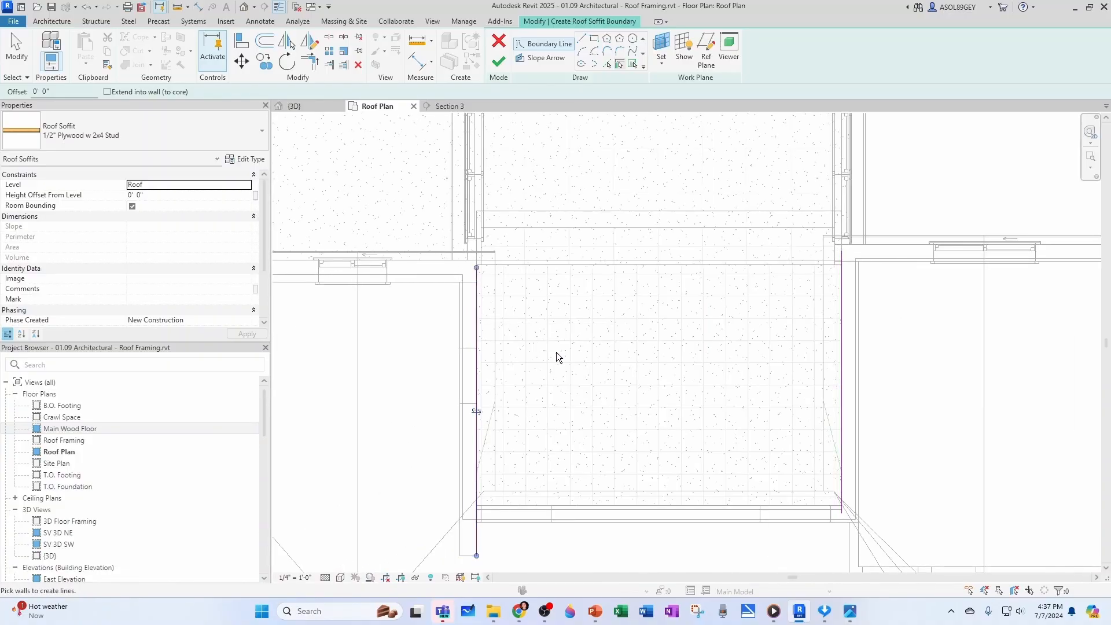
Add soffit boundary lines along both facing wing roof edges and the left wing's rear roof edge
click(607, 65)
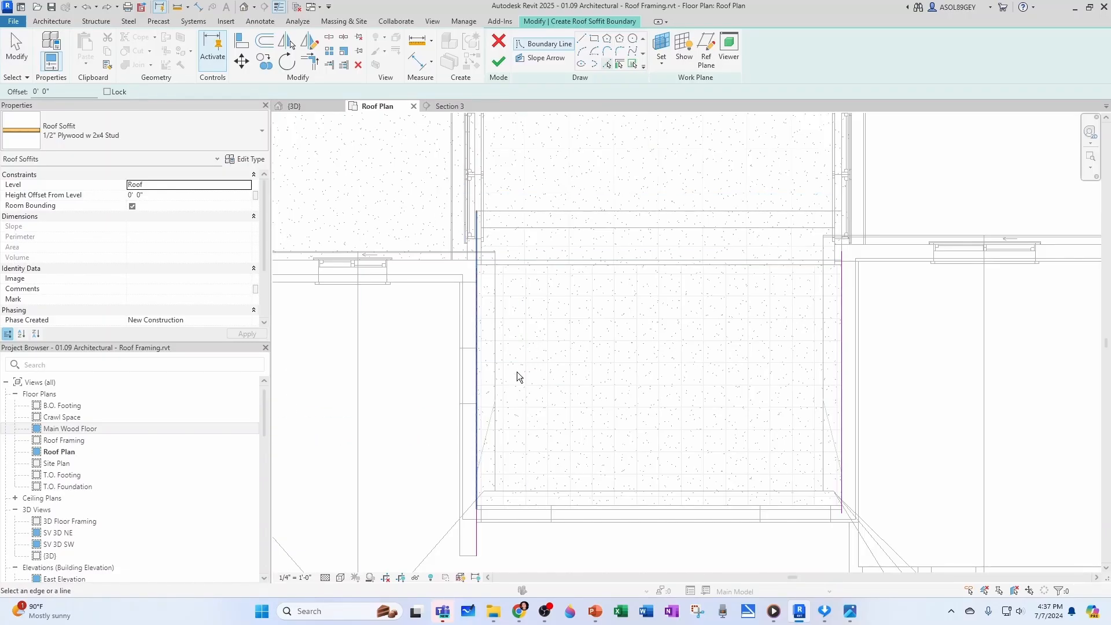
scroll(509, 364, up, 1)
click(496, 351)
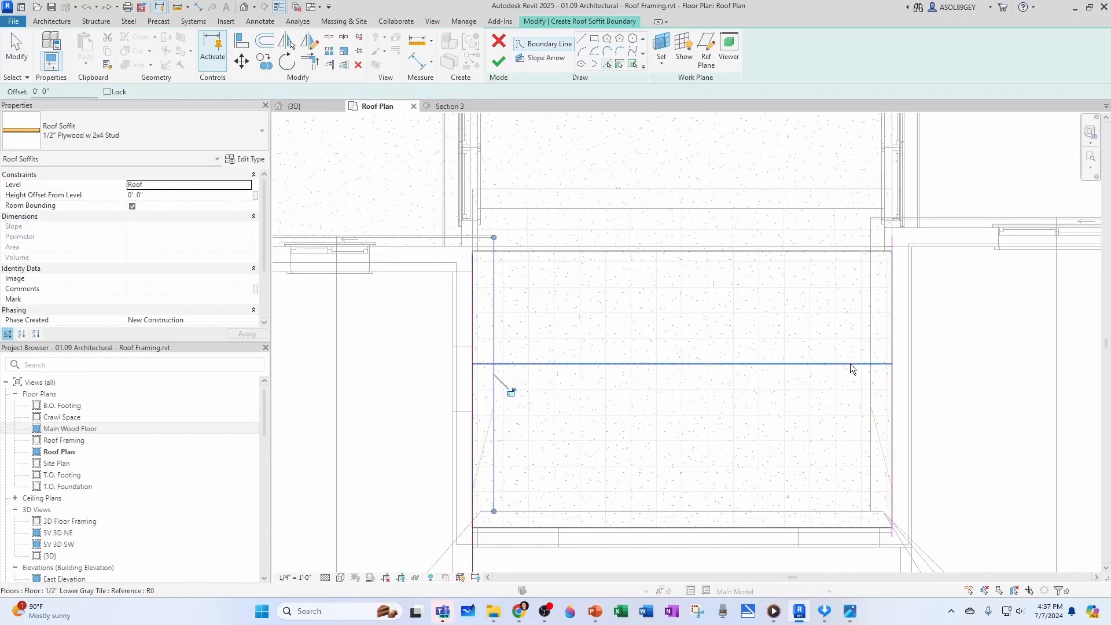
click(871, 353)
middle_drag(406, 315, 484, 369)
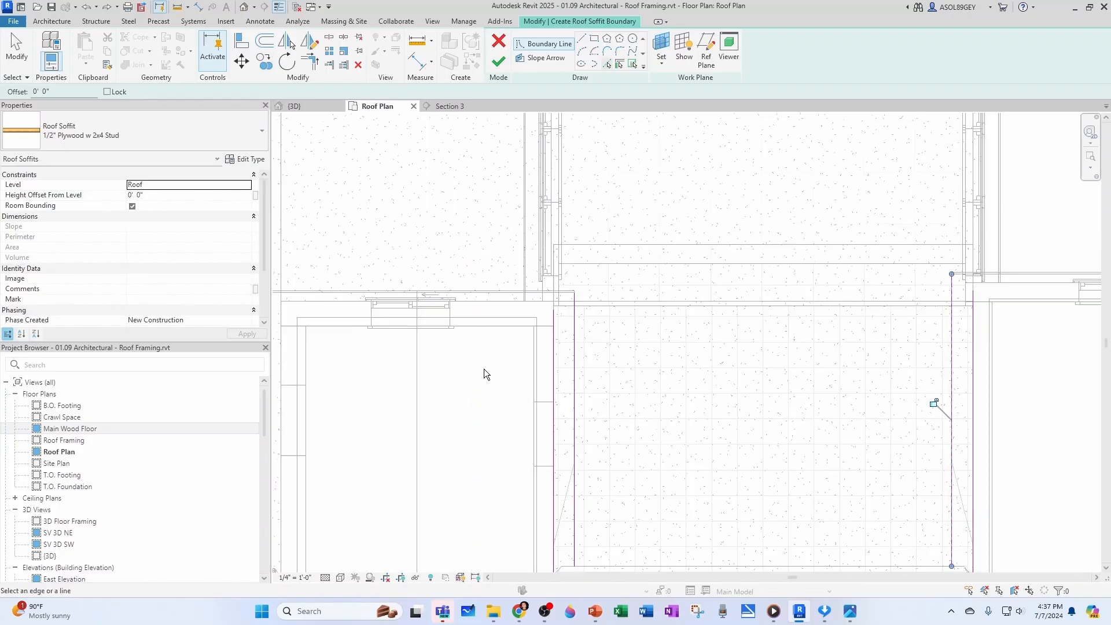
scroll(483, 369, up, 1)
click(526, 280)
scroll(556, 323, up, 2)
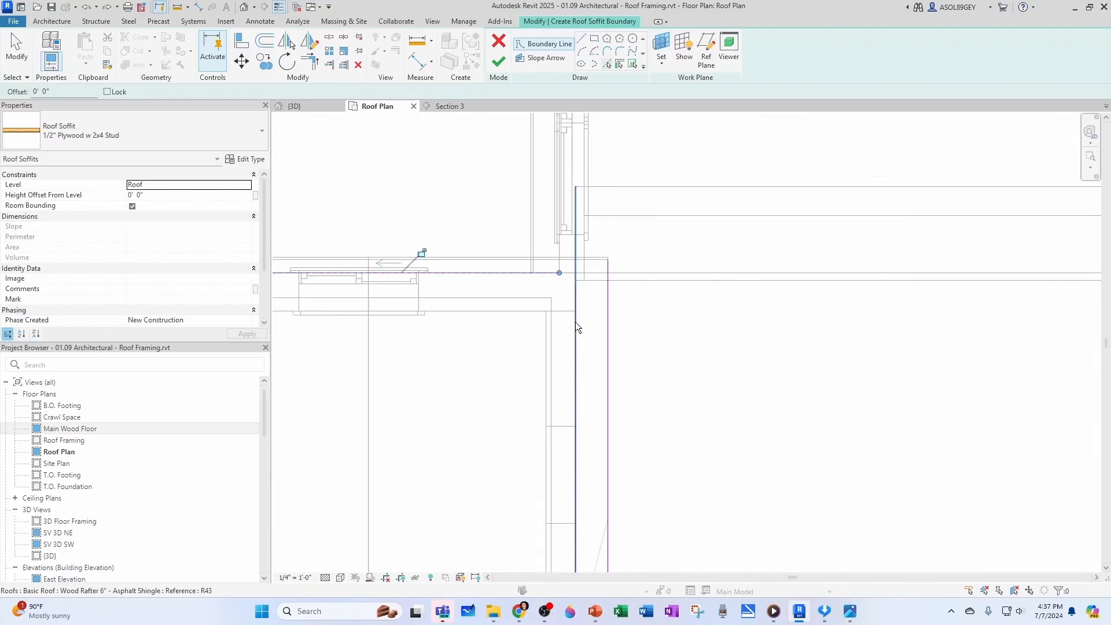
Trim the left soffit strip's outer and wall lines into corners with the rear edge line
key(Escape)
key(t)
key(r)
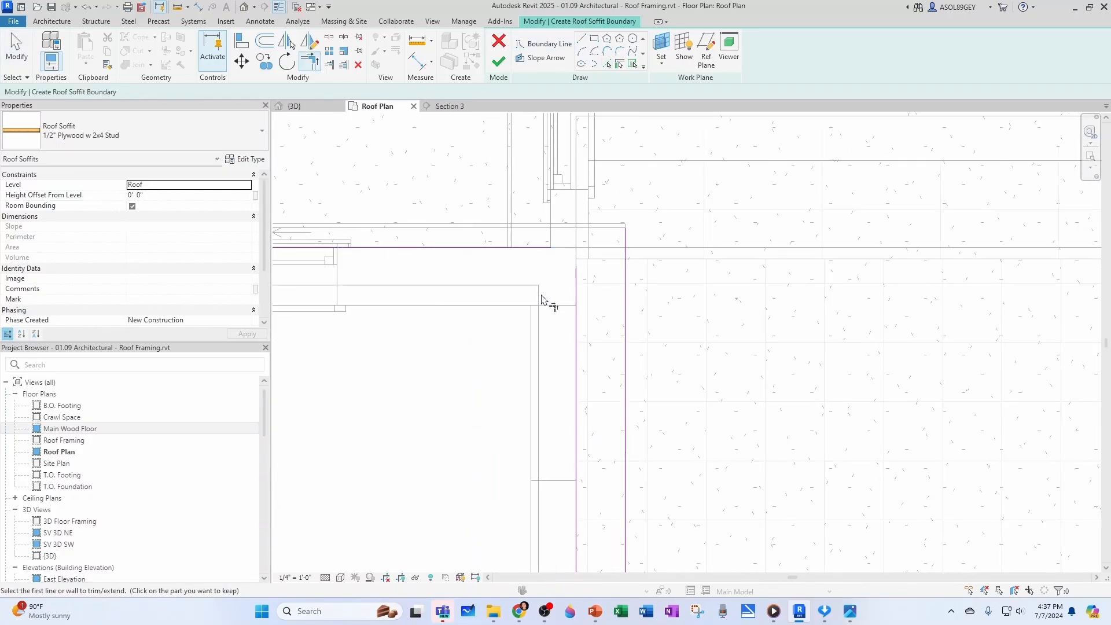
click(526, 249)
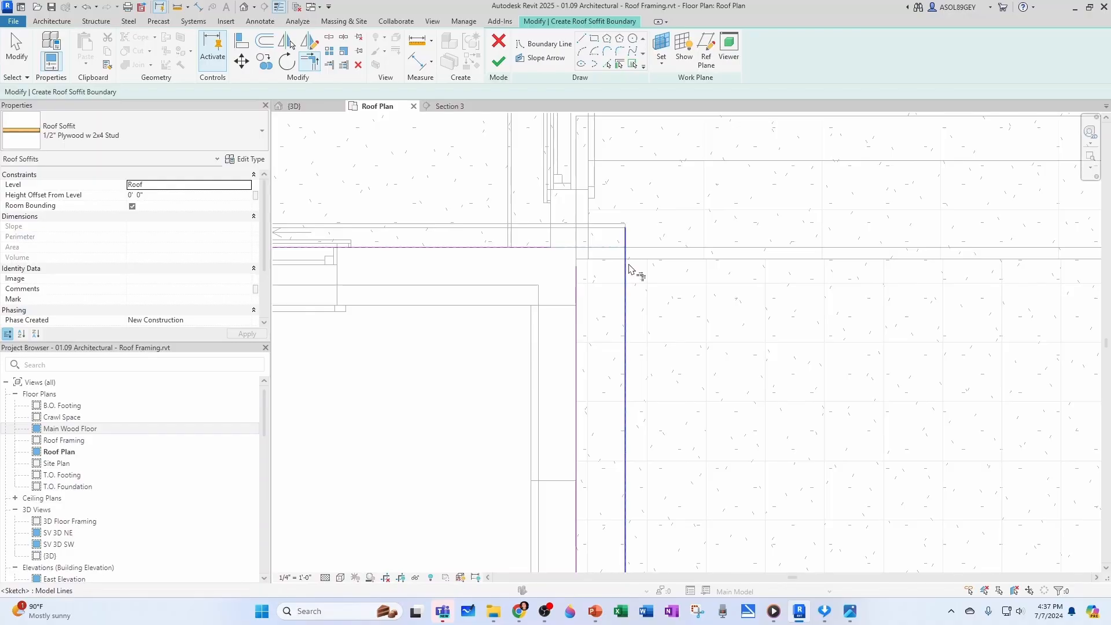
click(626, 269)
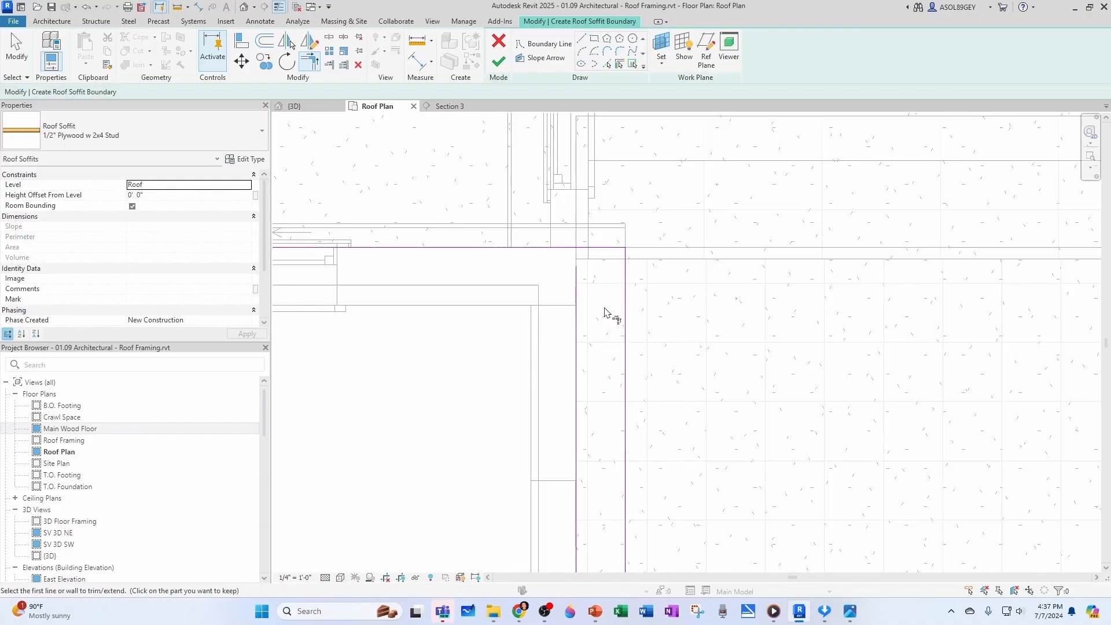
click(585, 274)
click(586, 254)
Add a soffit boundary line along the right wing's rear roof edge
scroll(602, 343, down, 2)
scroll(602, 343, down, 2)
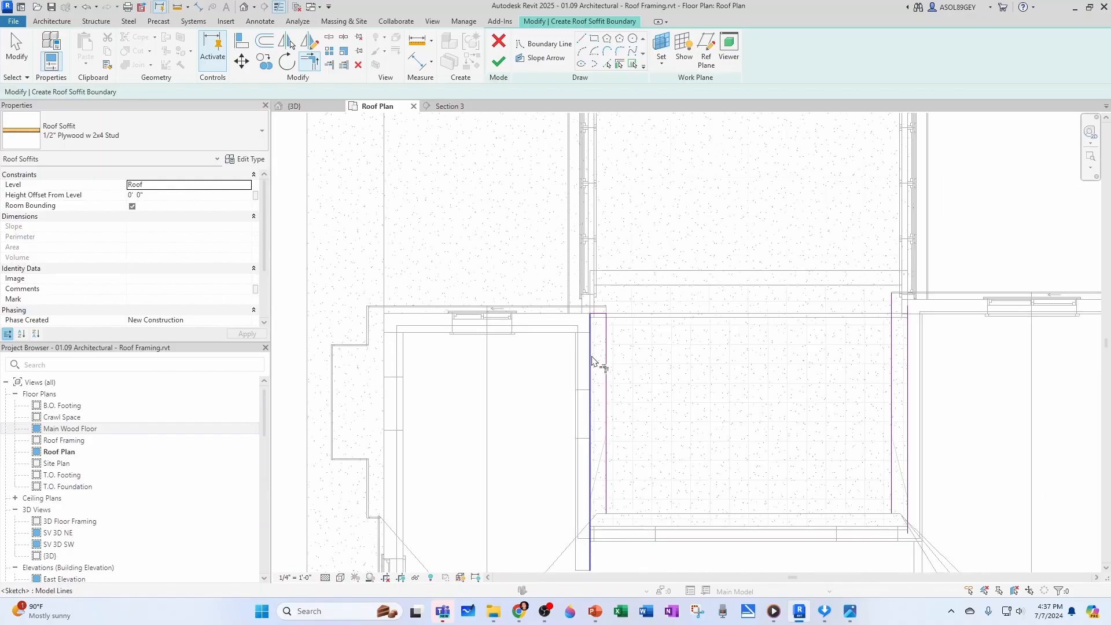
middle_drag(660, 483, 513, 444)
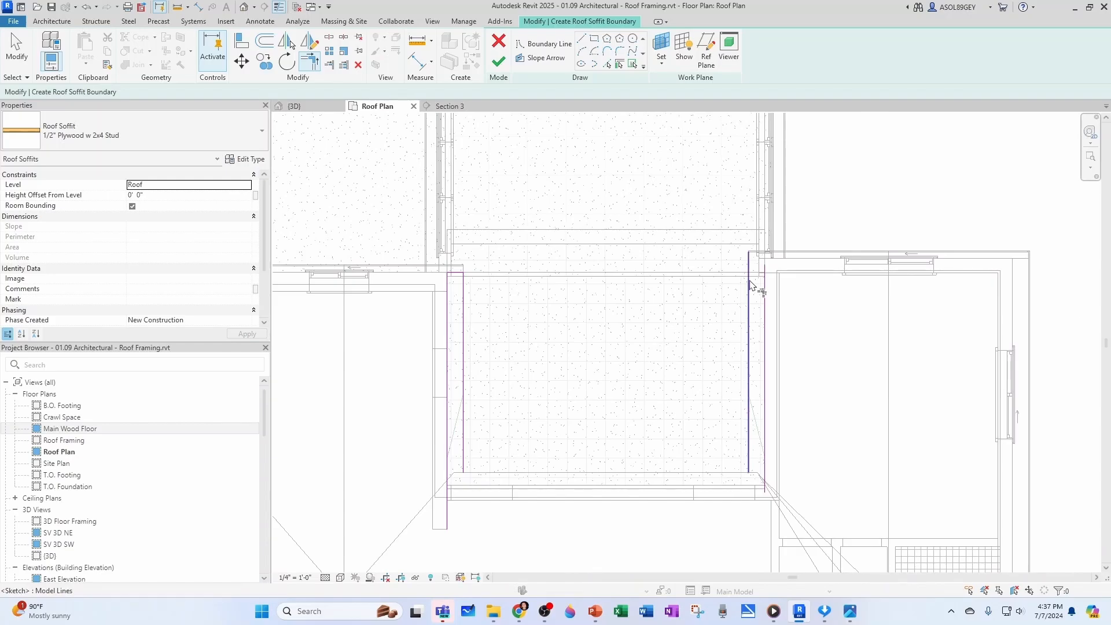
scroll(806, 288, up, 2)
middle_drag(806, 288, 654, 348)
key(Escape)
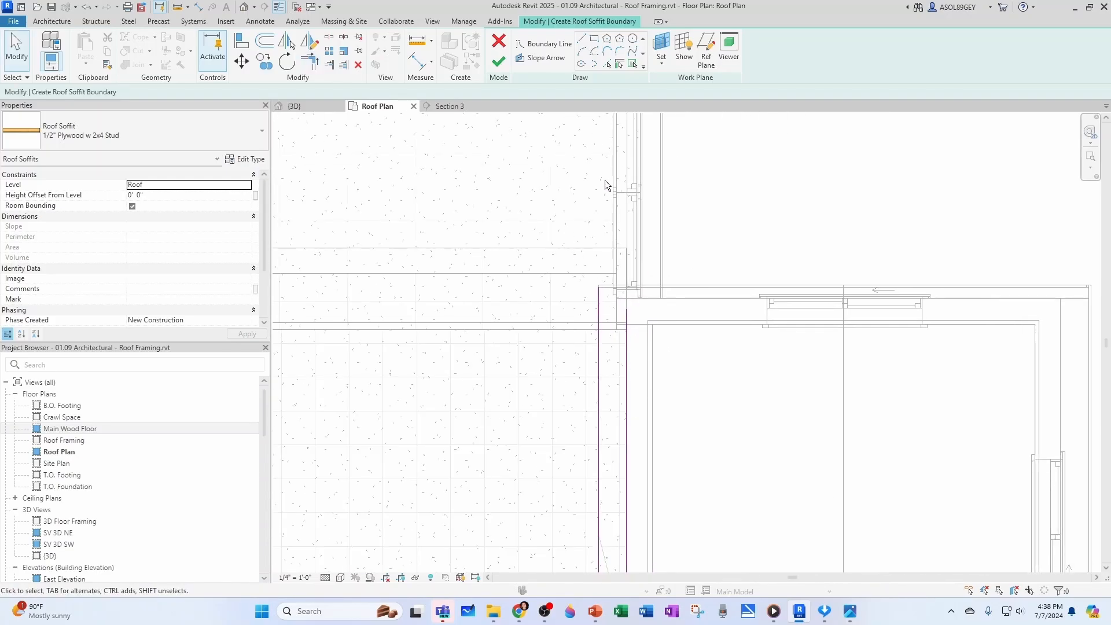
click(607, 64)
scroll(656, 278, up, 1)
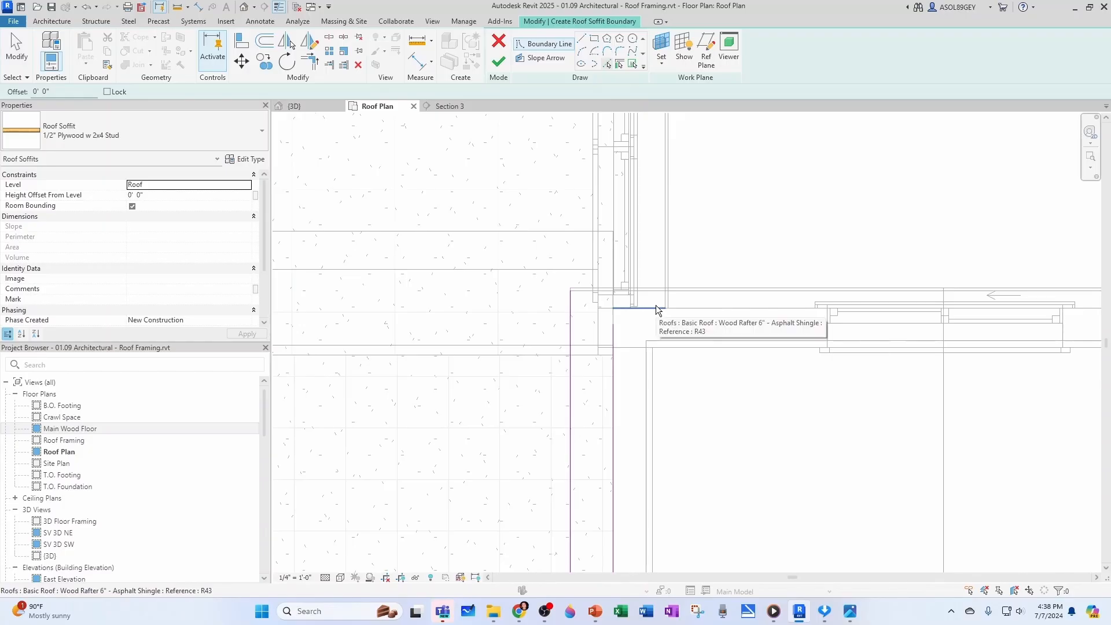
click(656, 305)
Trim the right soffit strip's outer and wall lines into corners with its rear edge line
key(Escape)
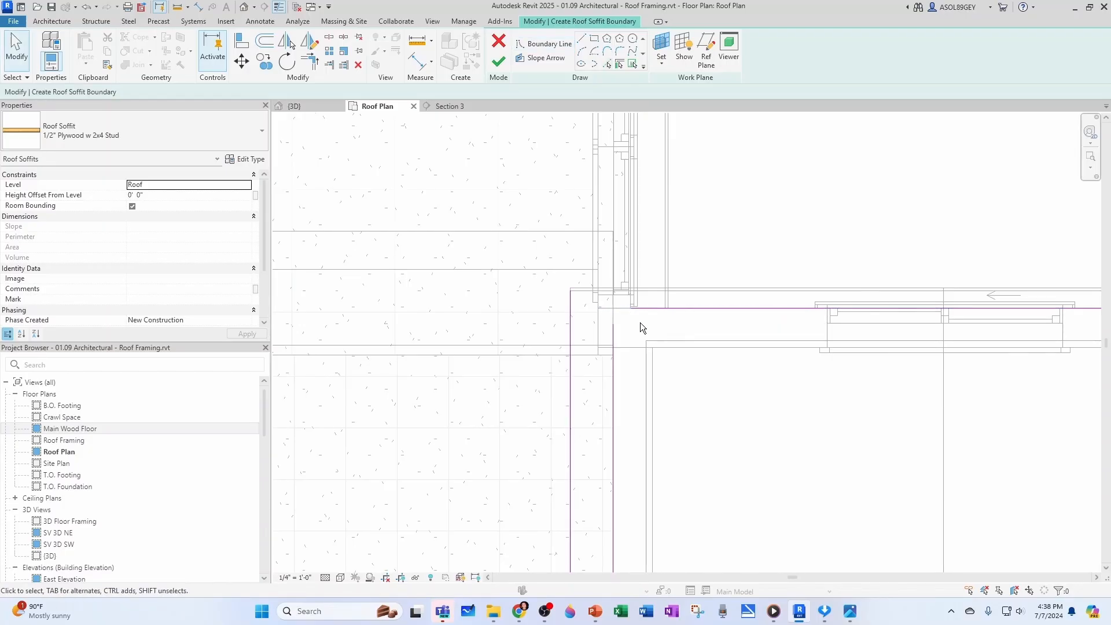
key(t)
key(r)
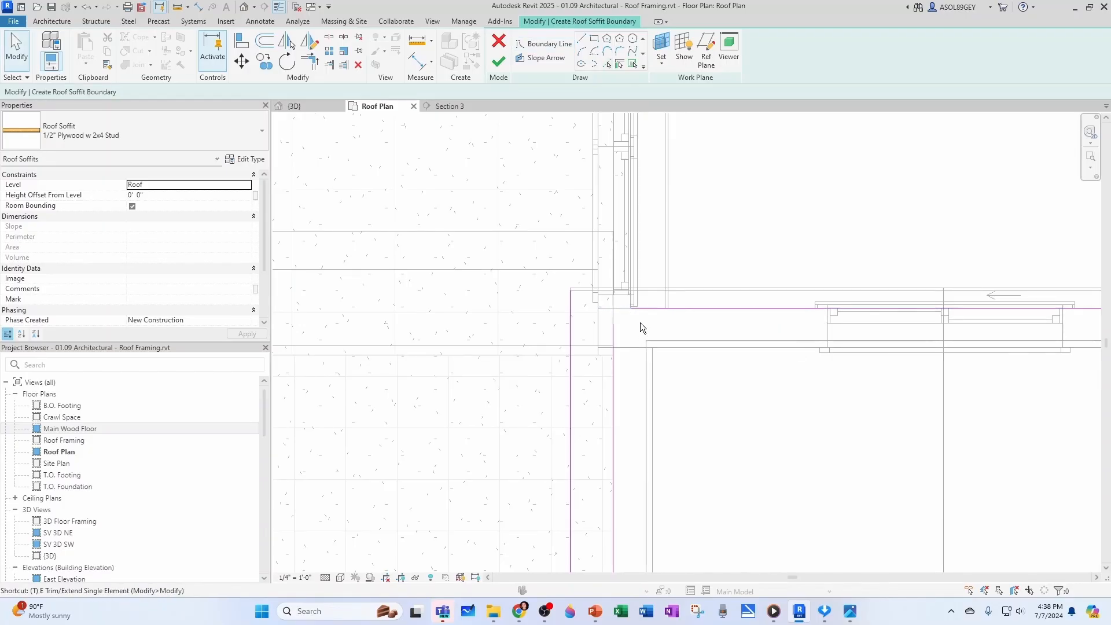
click(640, 320)
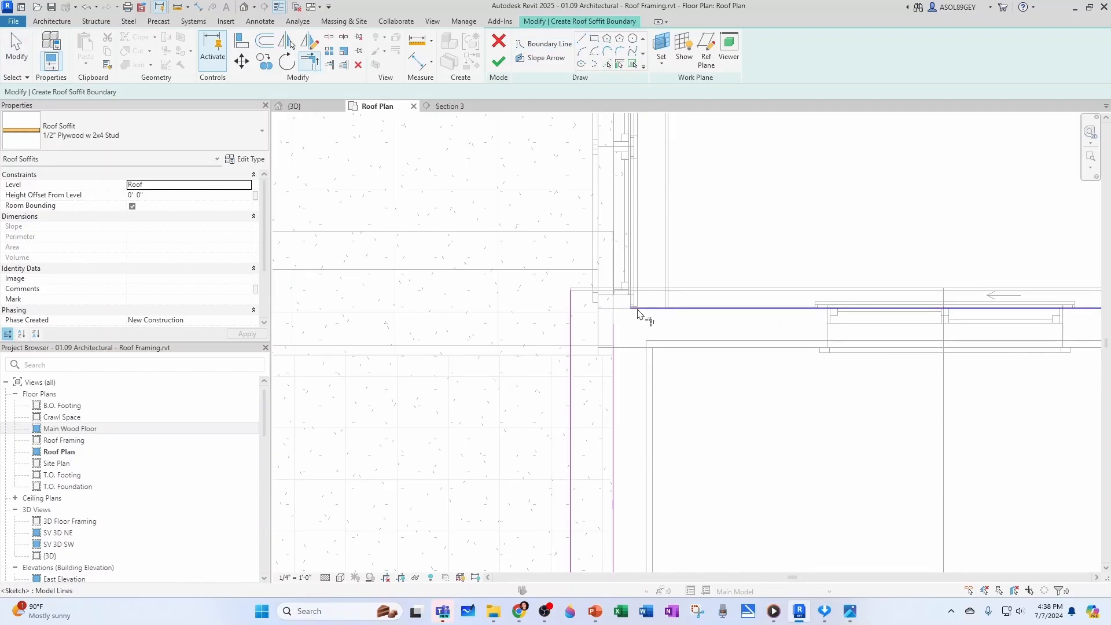
click(575, 325)
click(598, 308)
click(613, 332)
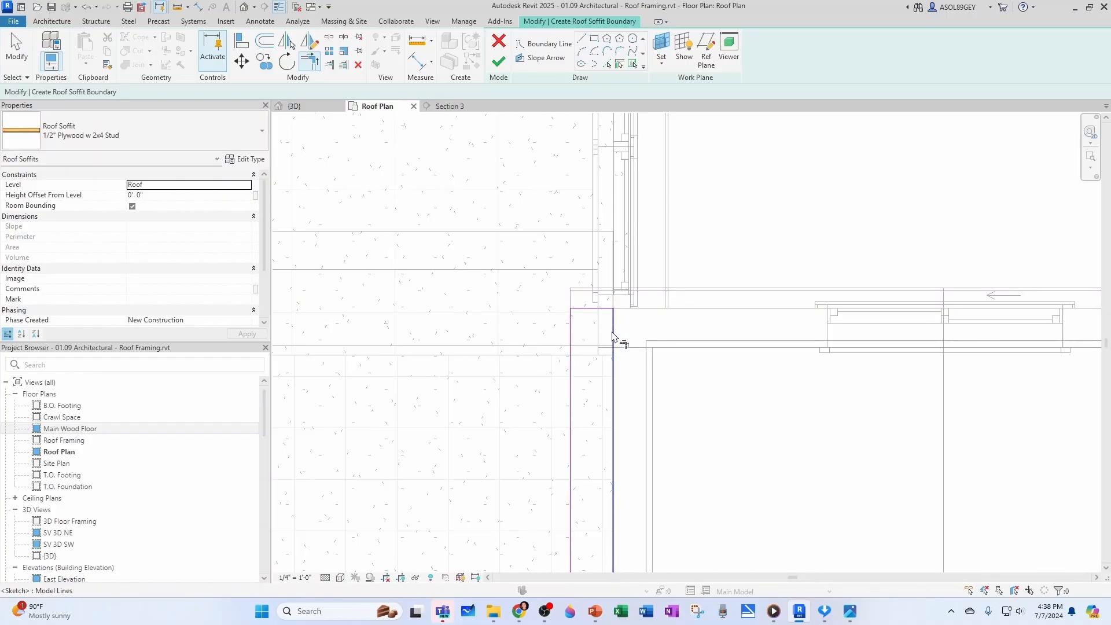
key(Escape)
Pick the diagonal lines across the front ends of both soffit strips as boundary lines
scroll(582, 325, down, 2)
middle_drag(582, 325, 764, 215)
click(607, 65)
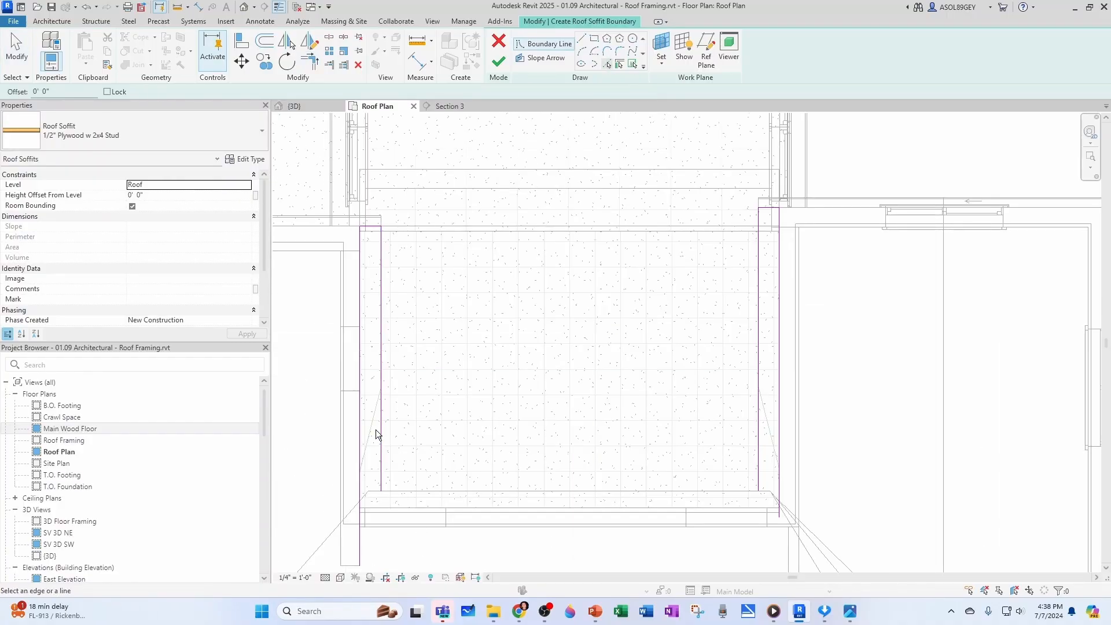
click(376, 431)
click(764, 423)
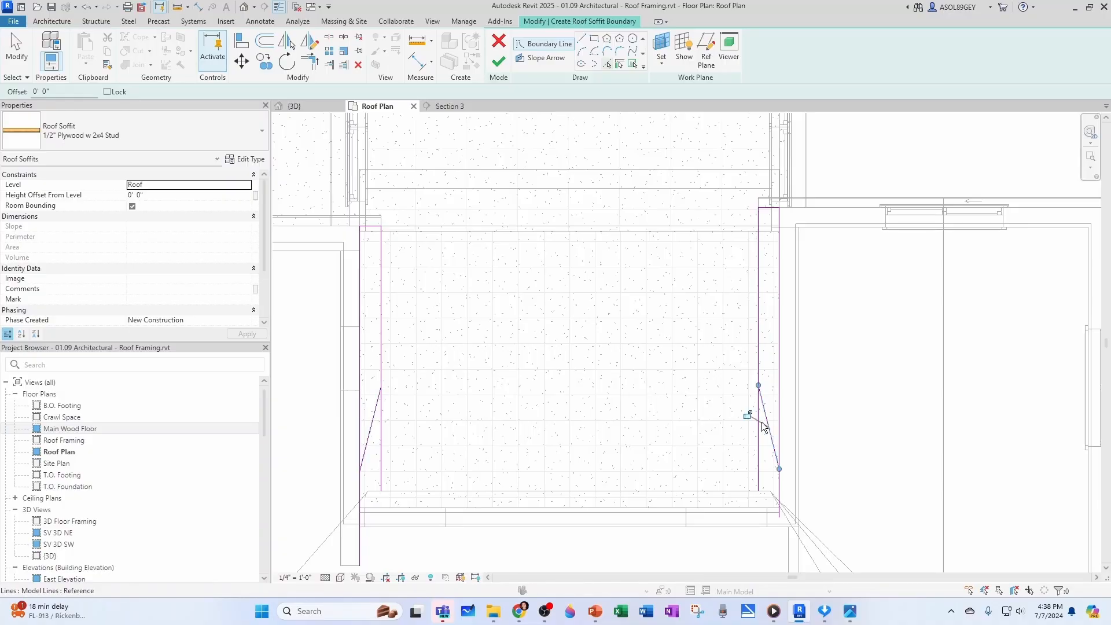
Trim both soffit strips' long sides to the diagonal lines so each strip forms a closed loop
key(Escape)
key(t)
key(r)
scroll(417, 382, up, 3)
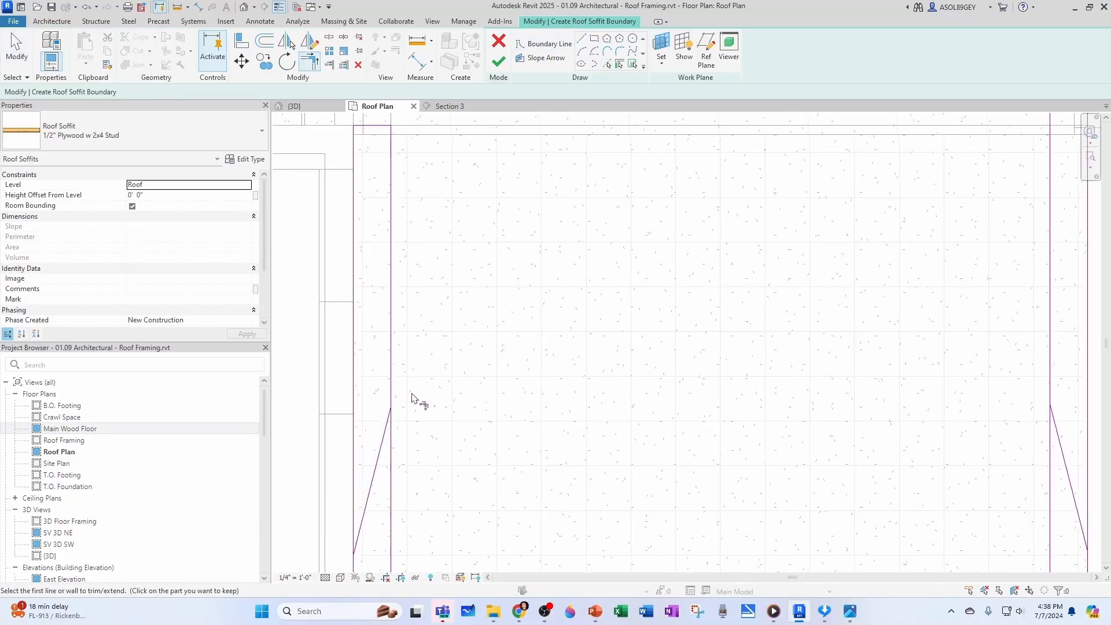
scroll(385, 425, down, 2)
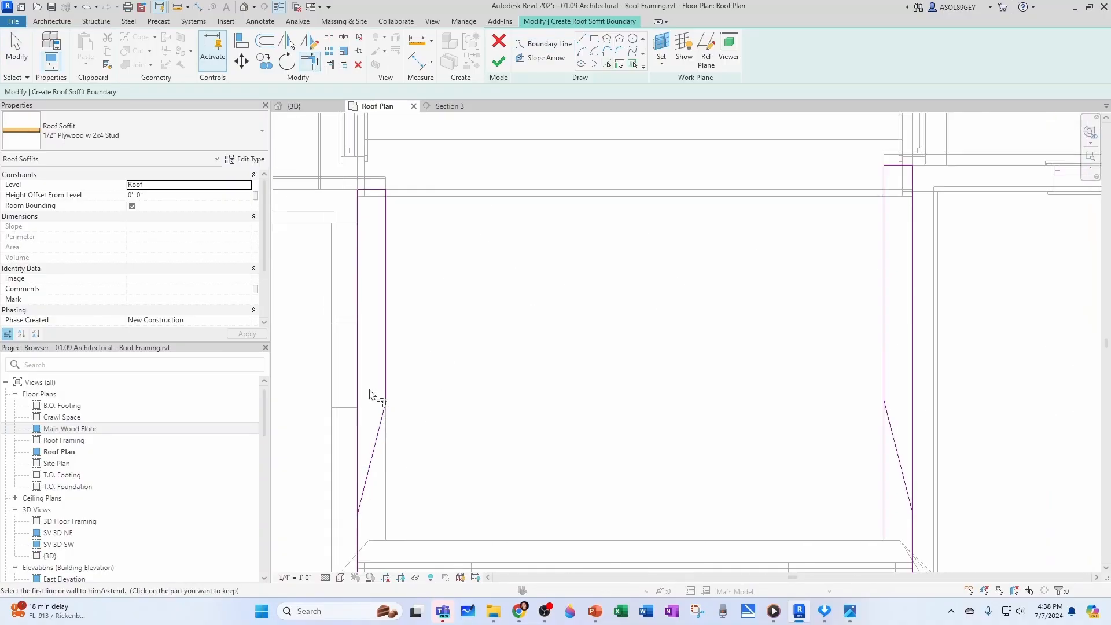
scroll(380, 496, up, 3)
scroll(434, 471, down, 3)
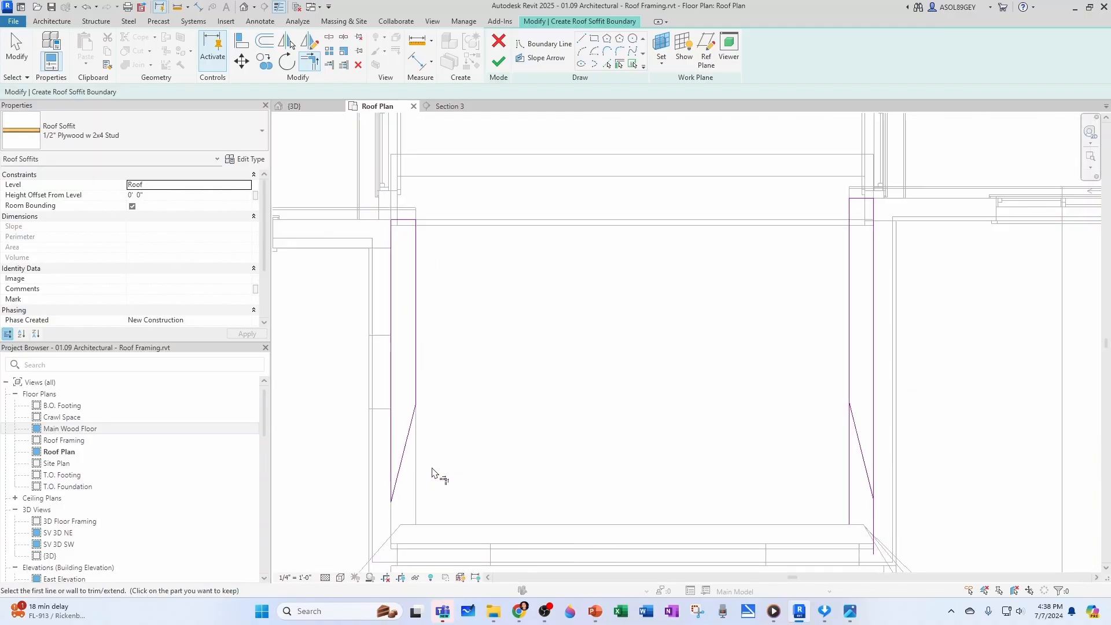
scroll(700, 429, up, 4)
click(685, 418)
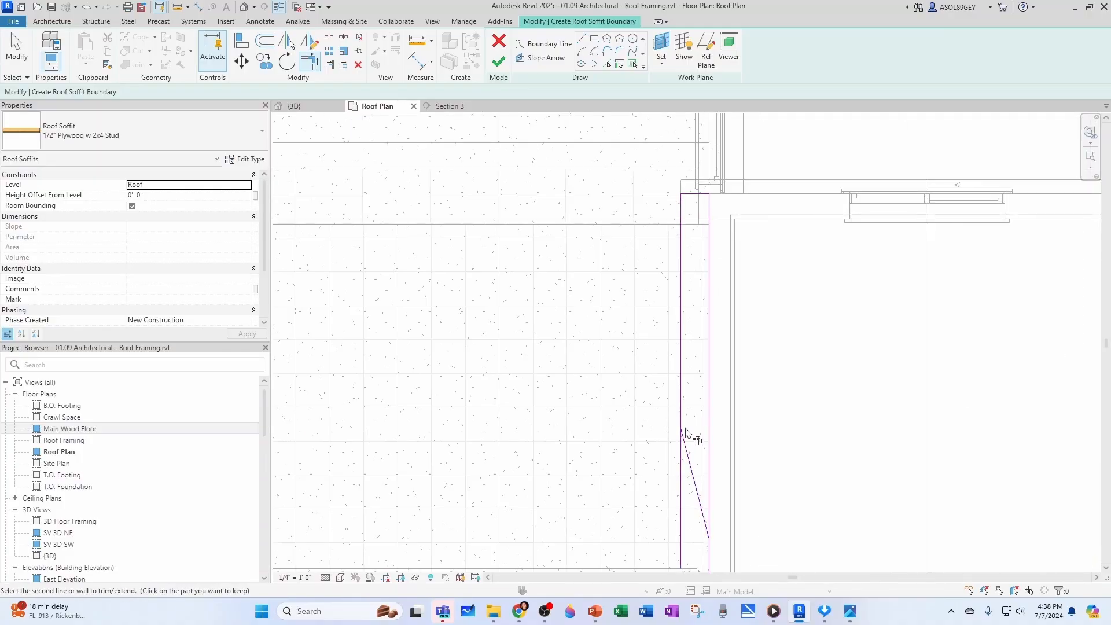
click(708, 505)
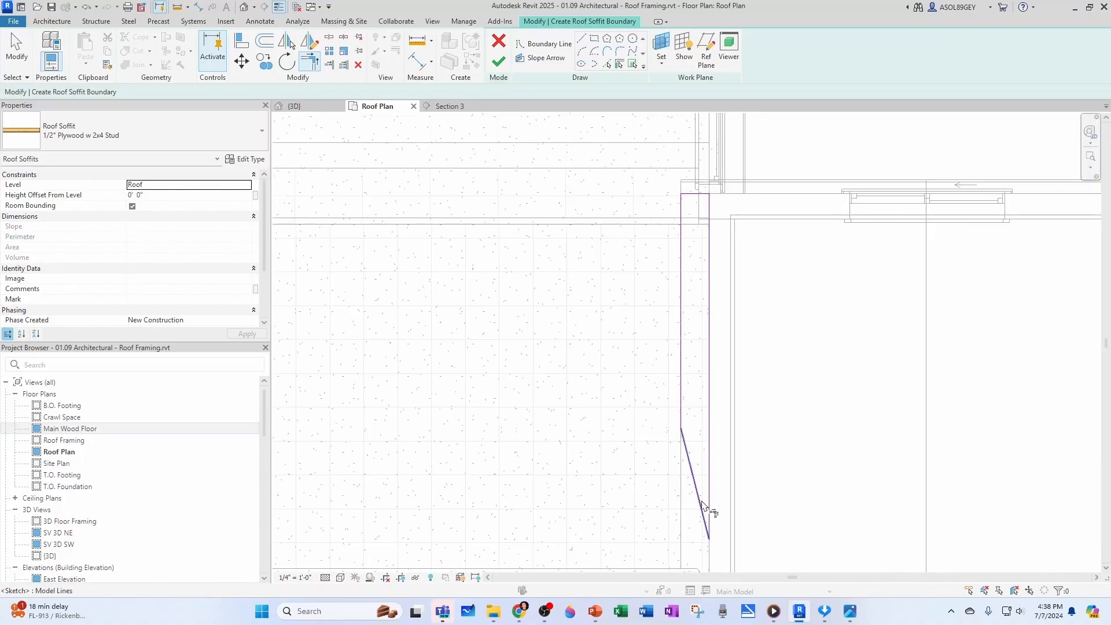
Finish the roof soffit boundary and inspect the eaves above the rear room in the 3D view
scroll(611, 451, down, 4)
scroll(652, 330, up, 1)
scroll(584, 276, down, 4)
key(Escape)
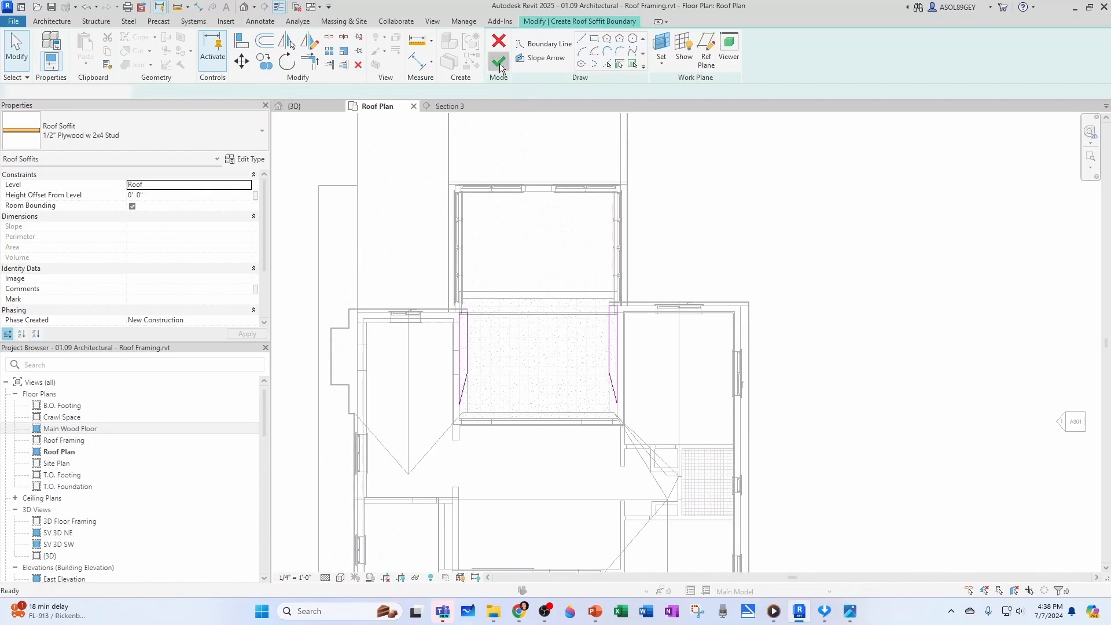
click(498, 62)
key(Escape)
click(294, 107)
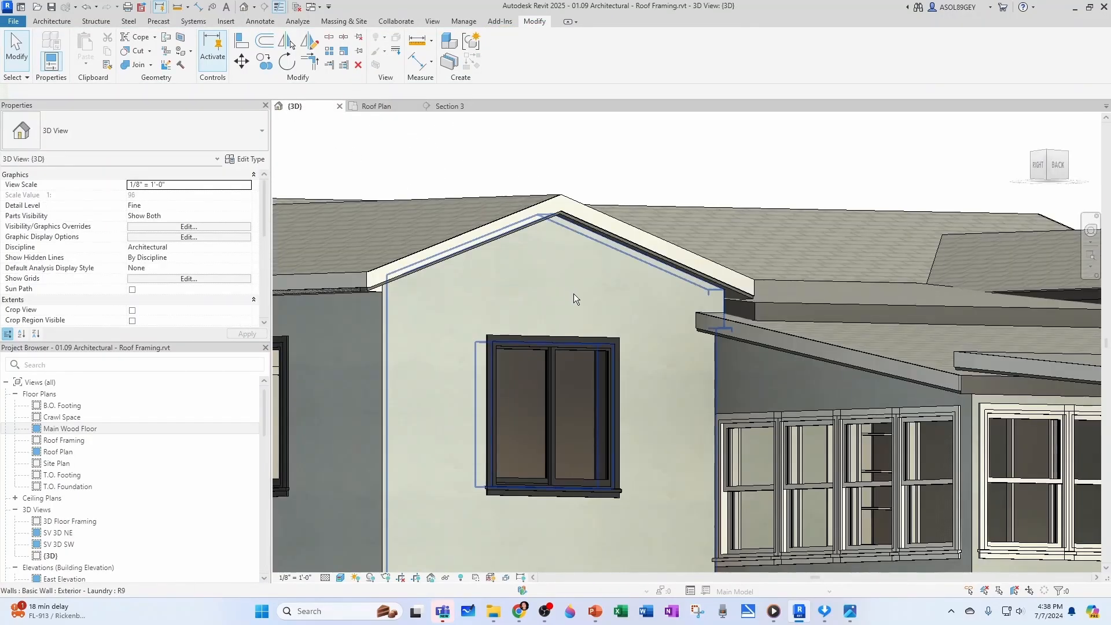
shift+middle_drag(572, 297, 776, 382)
scroll(555, 283, up, 5)
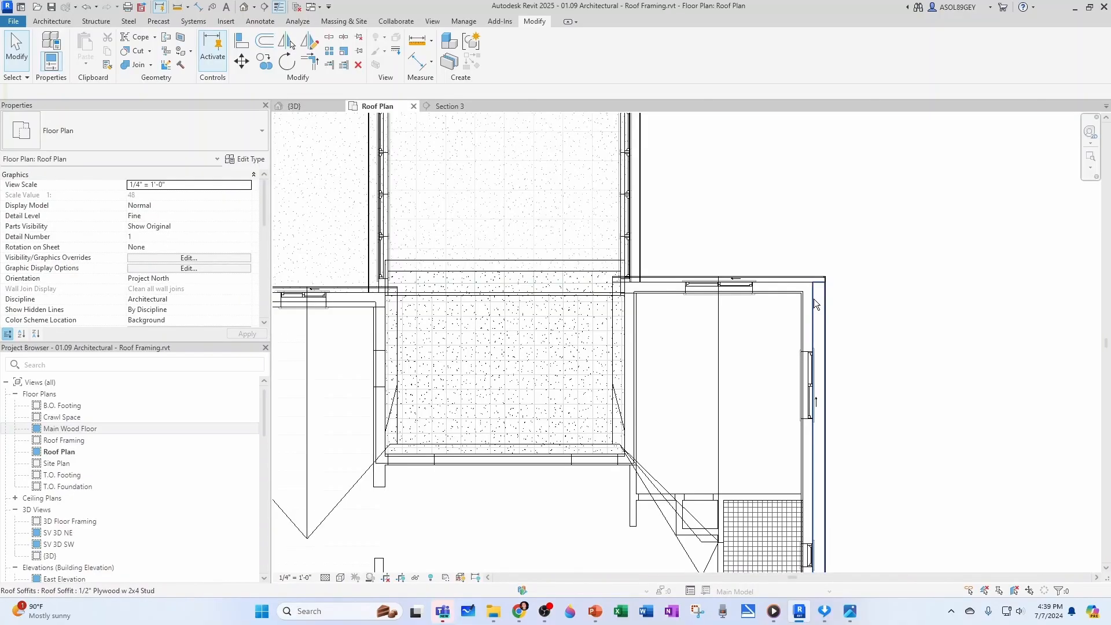
Set the new side soffits' Height Offset From Level to -0' 3 85/256", matching the right wing's existing soffit
click(813, 298)
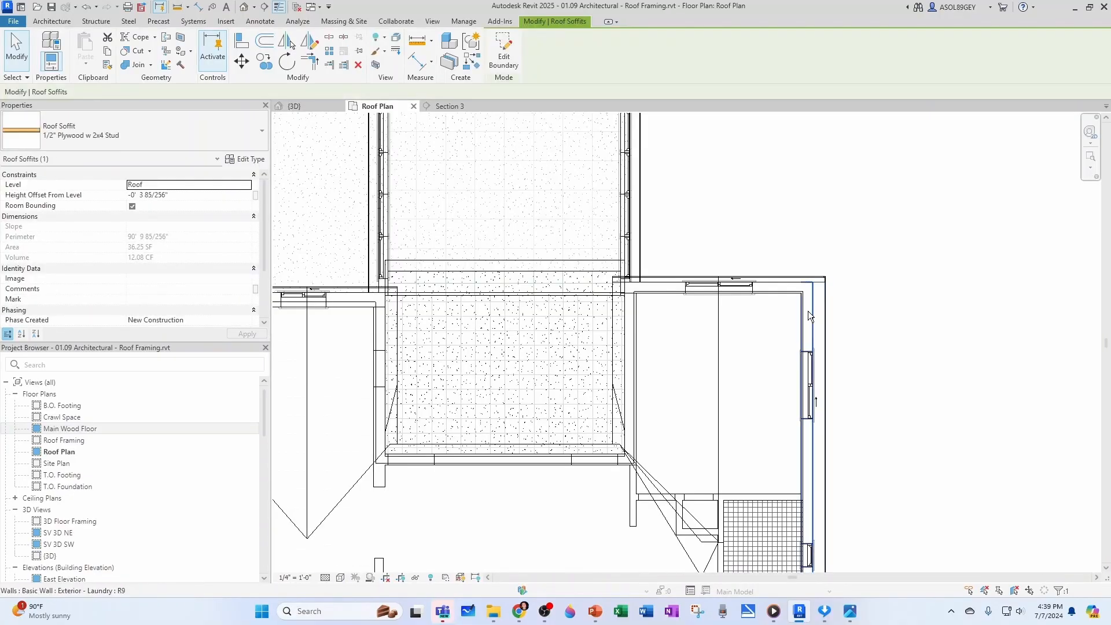
click(179, 194)
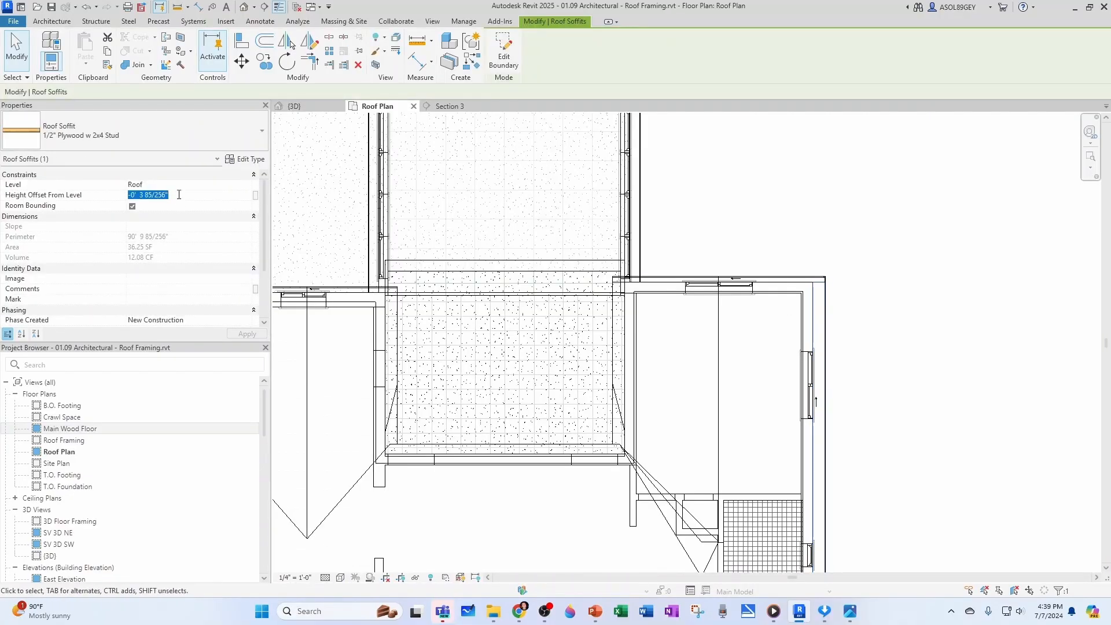
text(0)
click(707, 203)
click(622, 319)
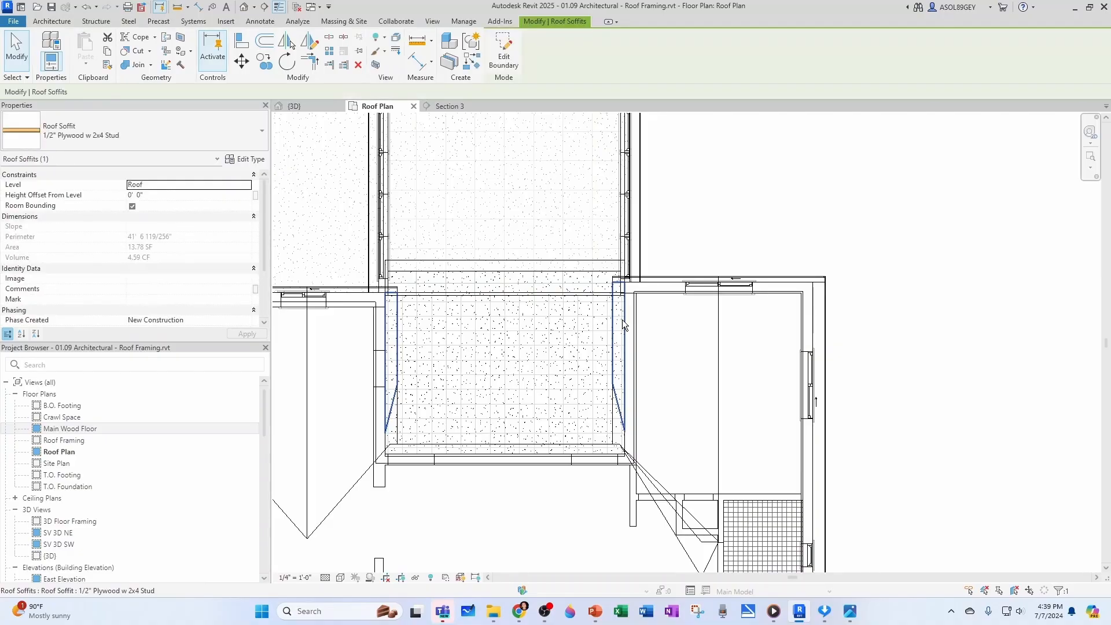
click(171, 195)
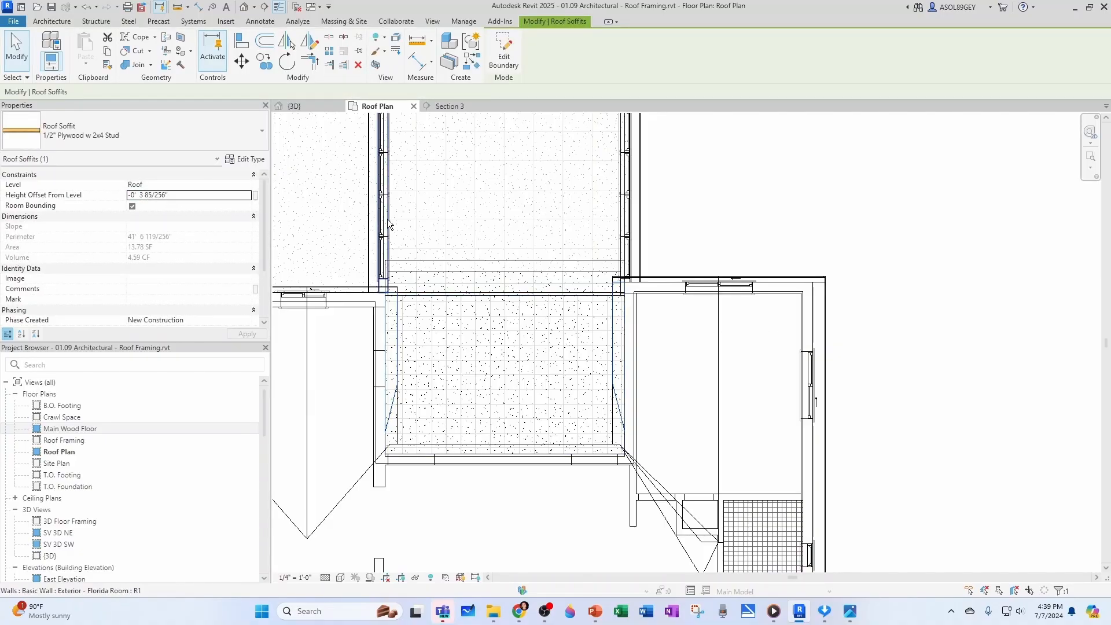
Examine the side soffit at the rear wing's eave above the rear room roof in the 3D view
click(307, 106)
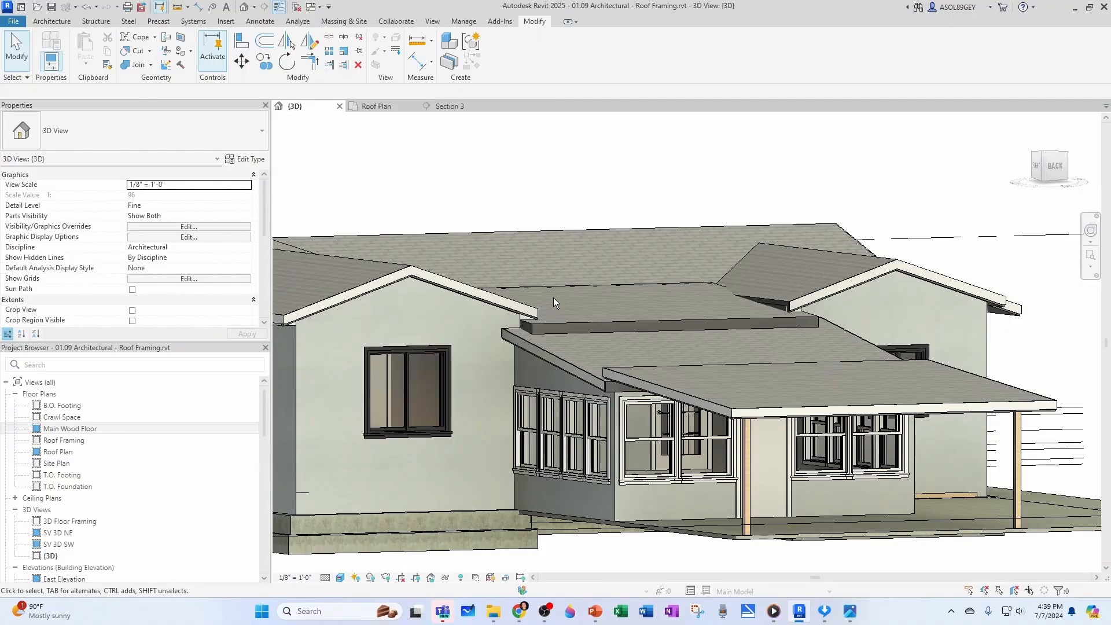
scroll(553, 301, up, 6)
click(544, 303)
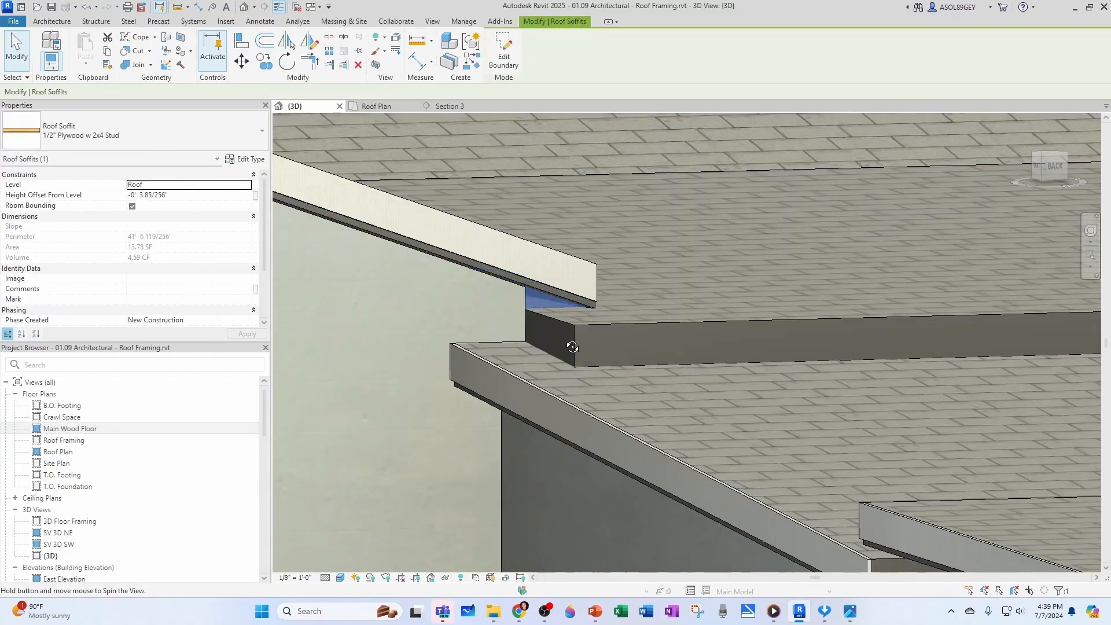
shift+middle_drag(573, 347, 492, 335)
scroll(500, 315, down, 4)
key(Escape)
scroll(949, 347, down, 1)
middle_drag(949, 347, 753, 350)
scroll(753, 349, down, 3)
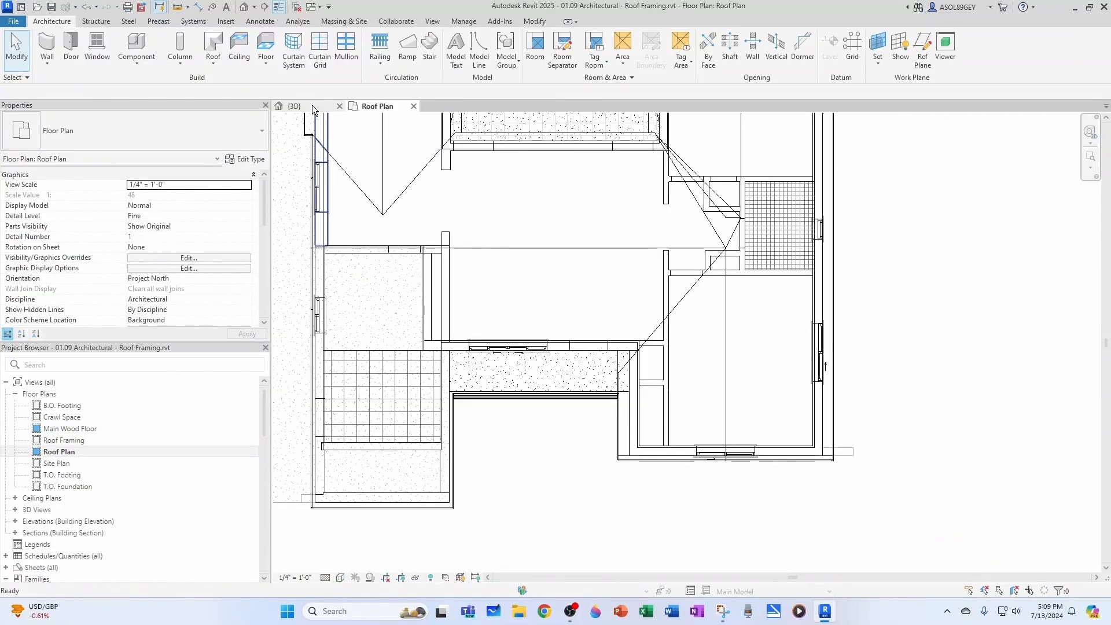
Select the front right wing's roof soffit in 3D and open its boundary for editing in the Roof Plan
click(313, 109)
scroll(637, 258, up, 5)
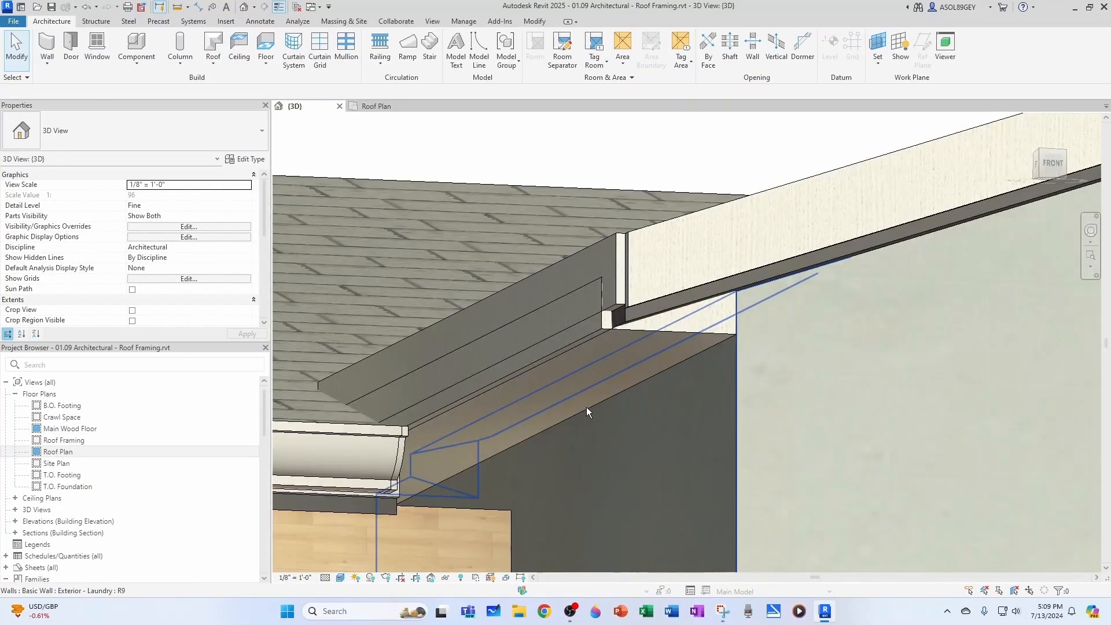
scroll(599, 386, up, 1)
click(654, 325)
mouse_move(630, 342)
shift+middle_down()
mouse_move(631, 317)
mouse_move(613, 346)
shift+middle_up()
key(Escape)
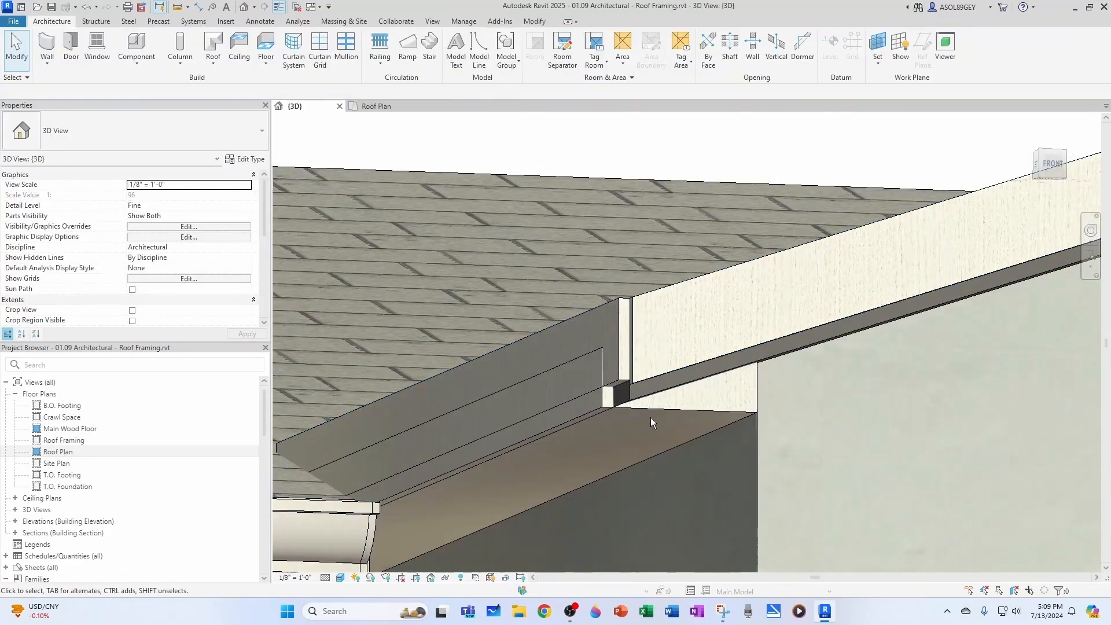
click(653, 412)
click(373, 106)
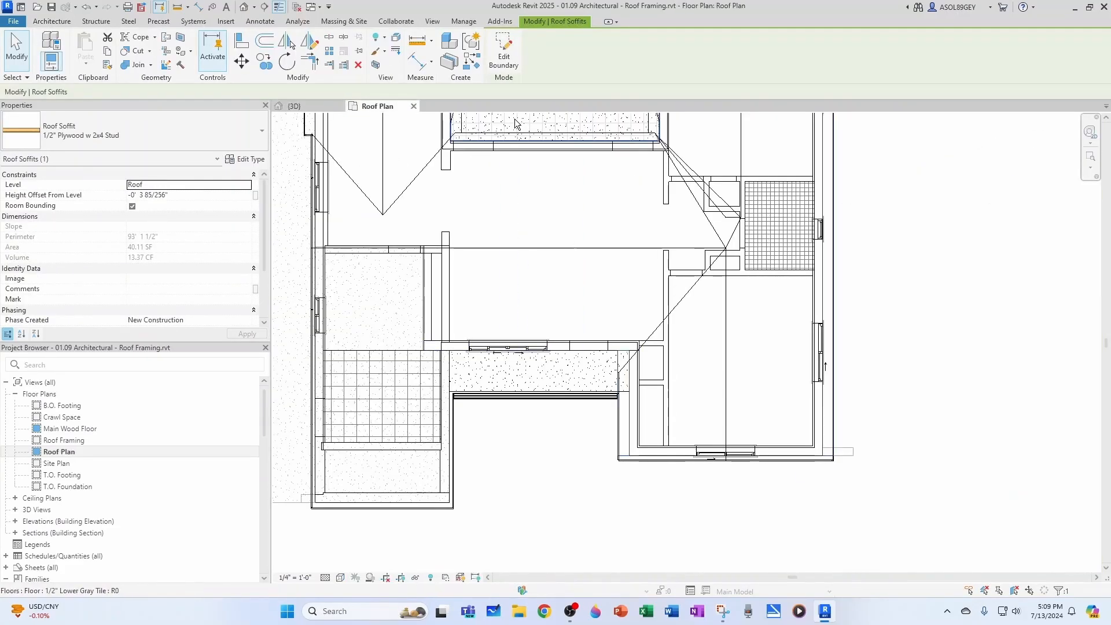
click(503, 53)
scroll(634, 449, up, 5)
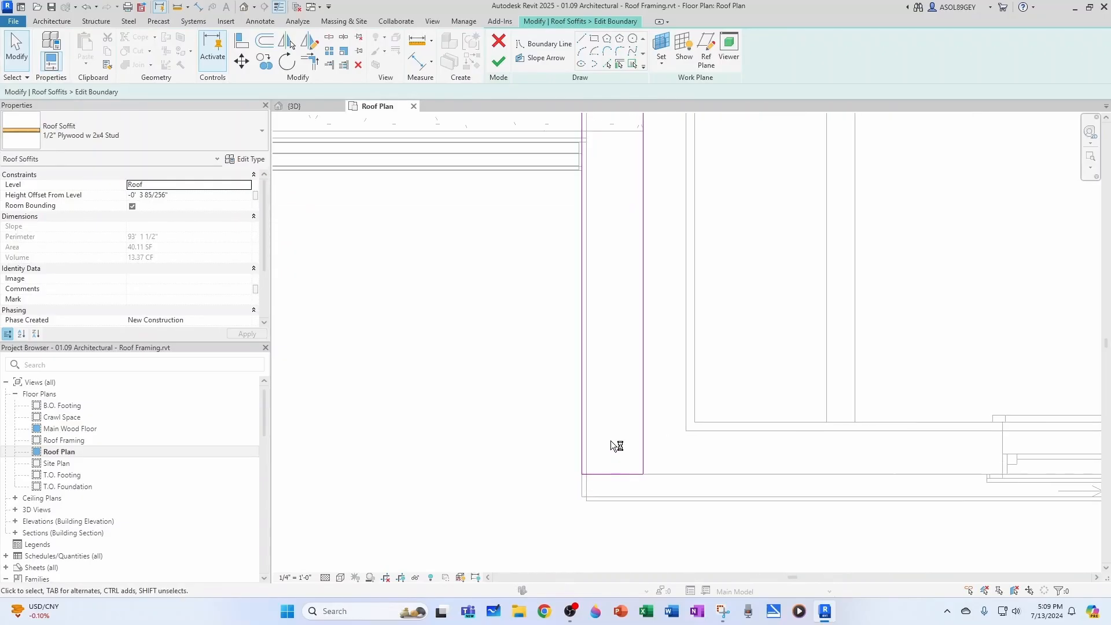
Align the outer soffit boundary lines on both sides of the front right wing with the fascia's inner face
key(a)
key(l)
scroll(612, 446, up, 1)
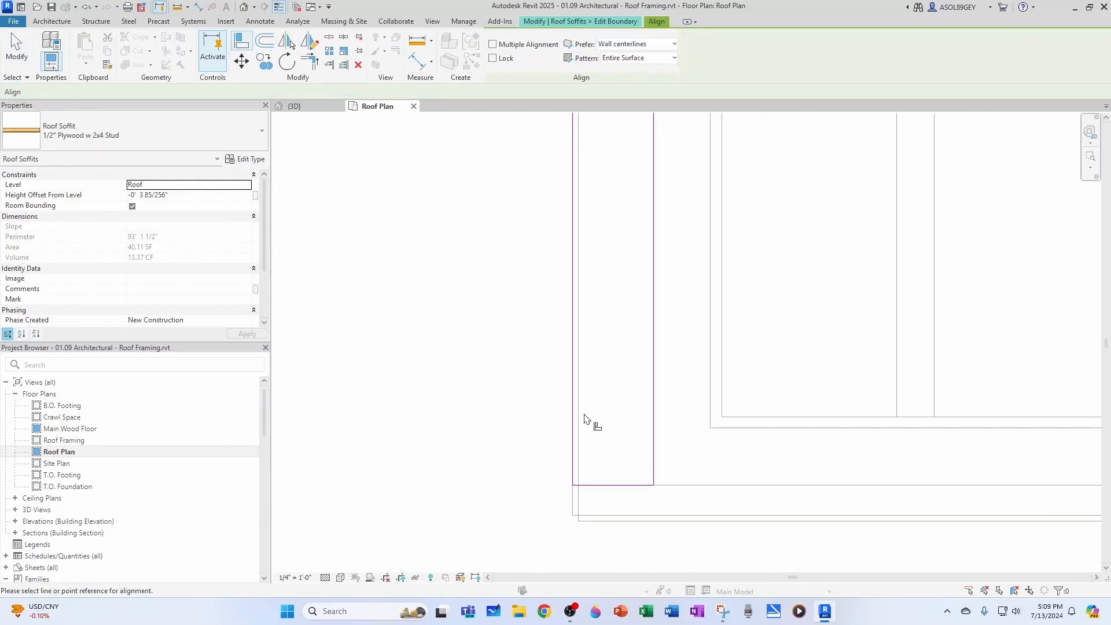
click(580, 428)
scroll(598, 491, down, 6)
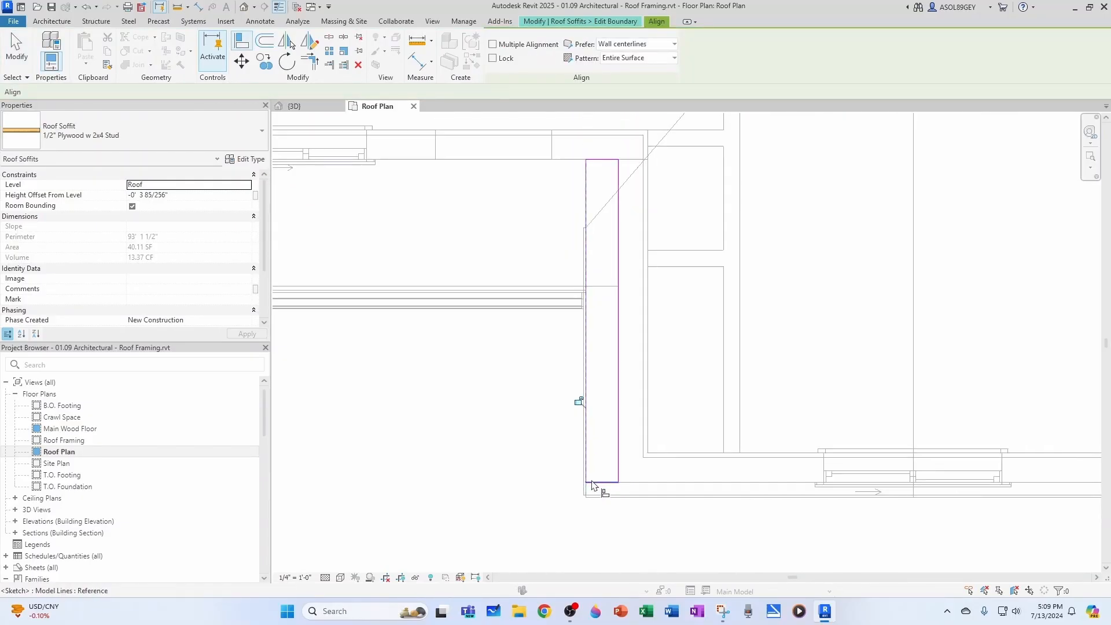
scroll(890, 480, up, 5)
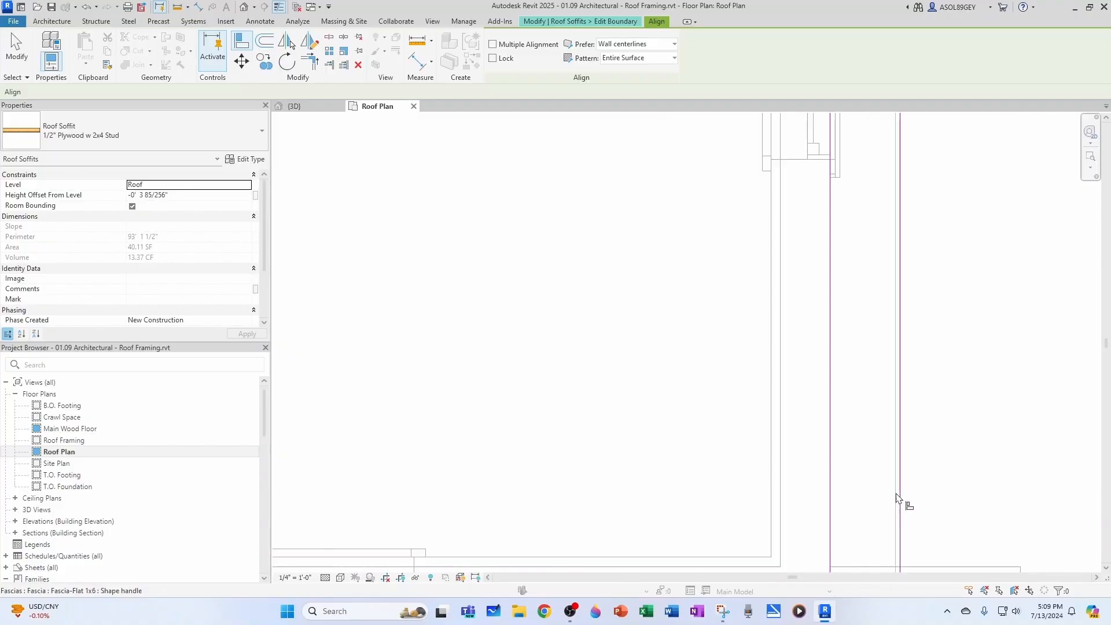
key(Escape)
key(Escape)
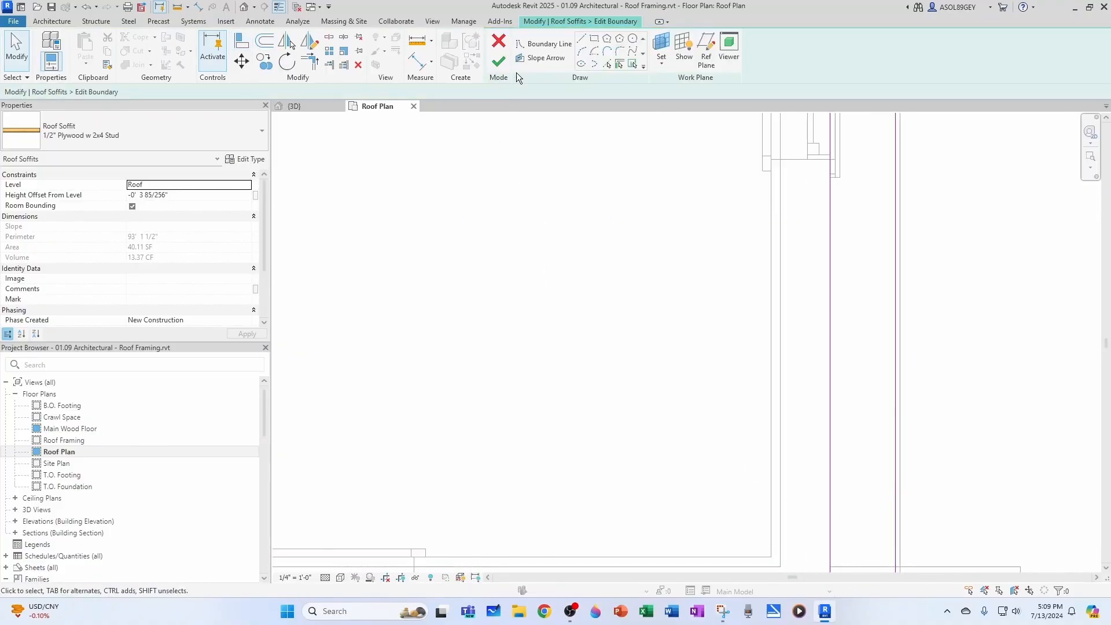
Finish the front right wing's soffit boundary and inspect both eave ends in the 3D view
click(498, 61)
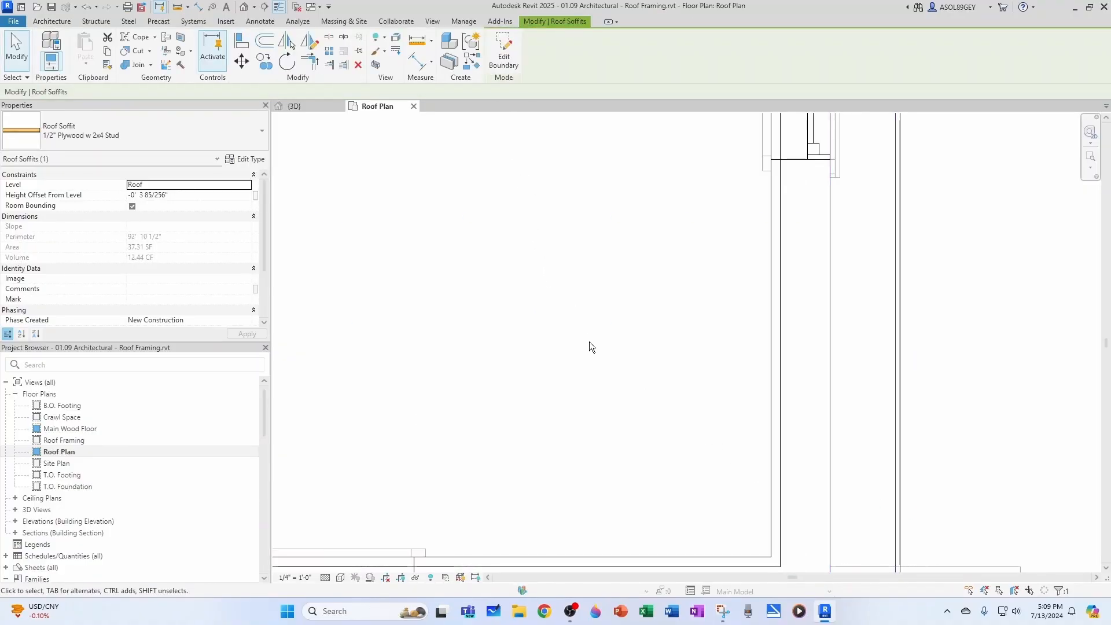
click(319, 105)
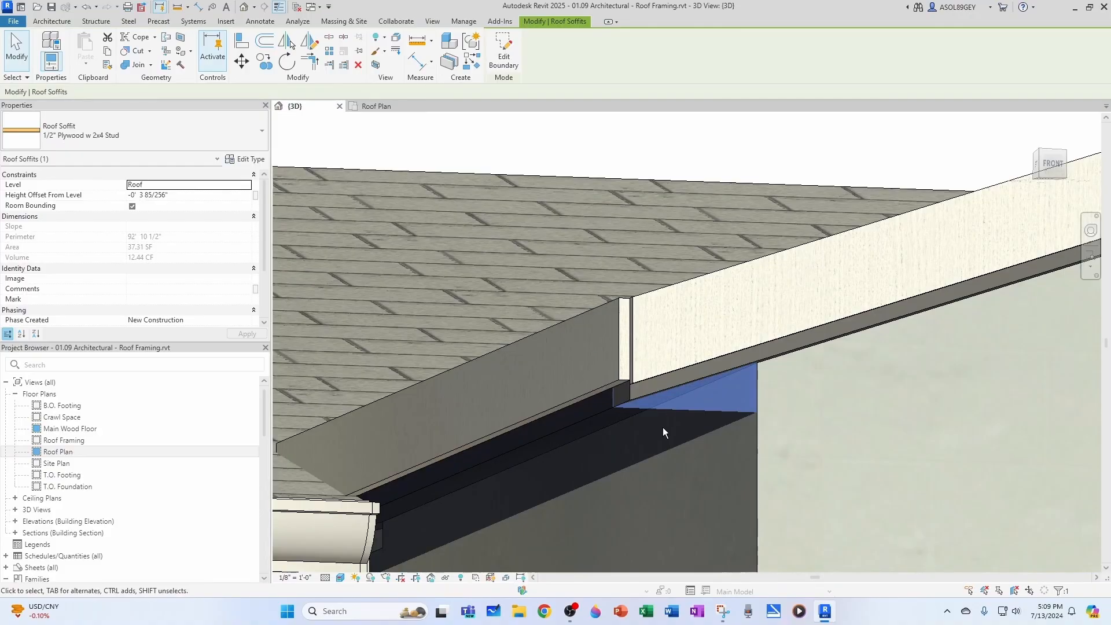
key(Escape)
click(674, 413)
shift+middle_drag(675, 413, 808, 481)
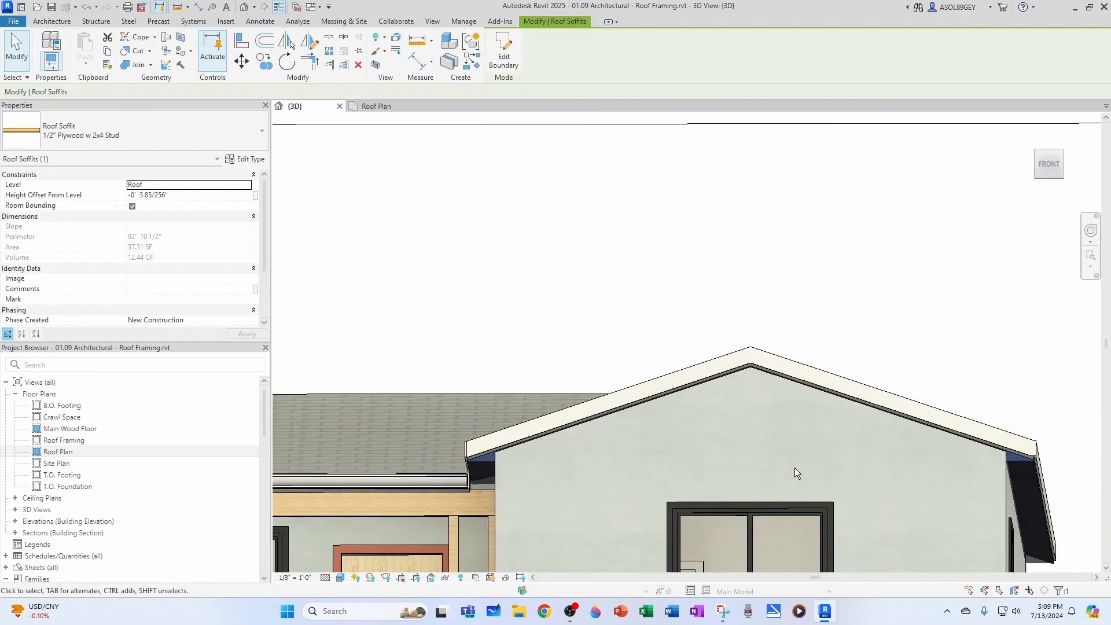
key(Escape)
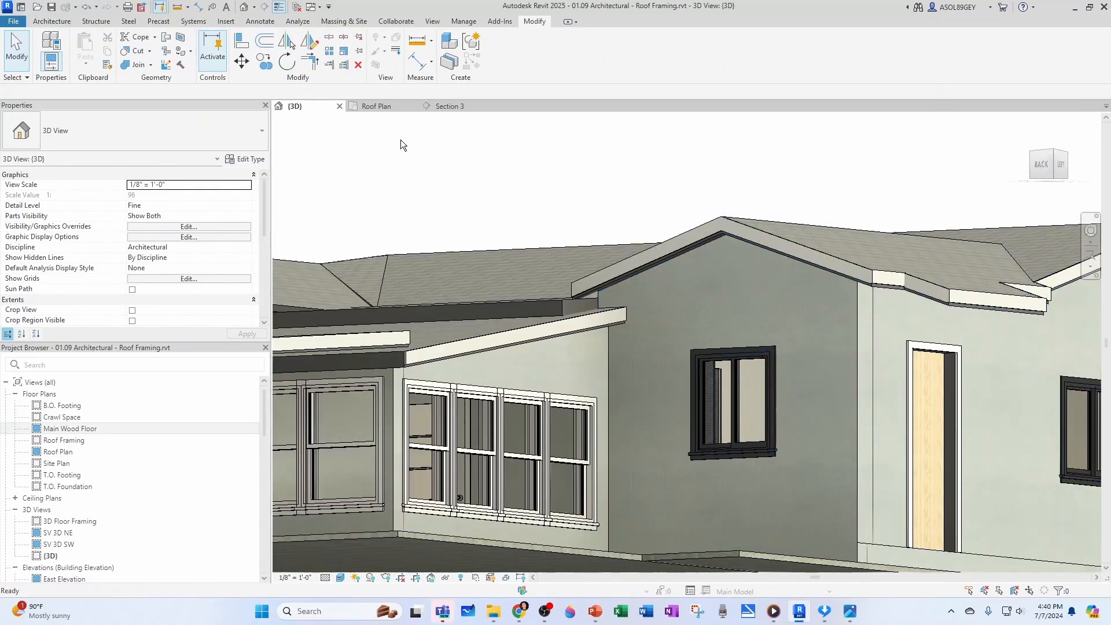
Start a roof soffit in the Roof Plan and pick the inner fascia lines and outer wall face at the rear left corner jog
click(383, 106)
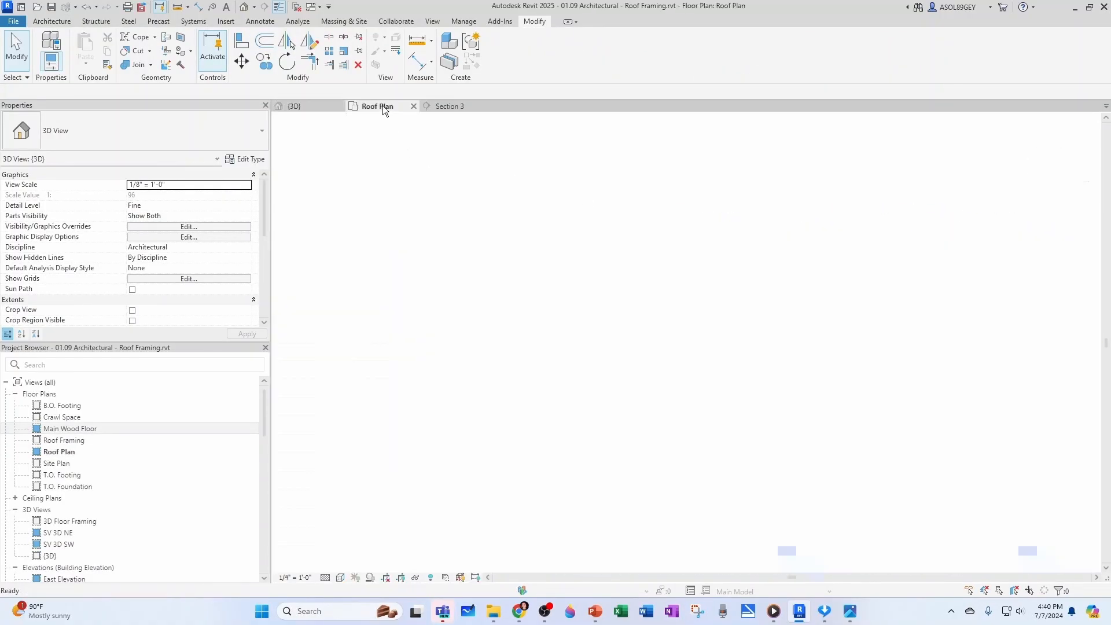
click(65, 24)
click(212, 61)
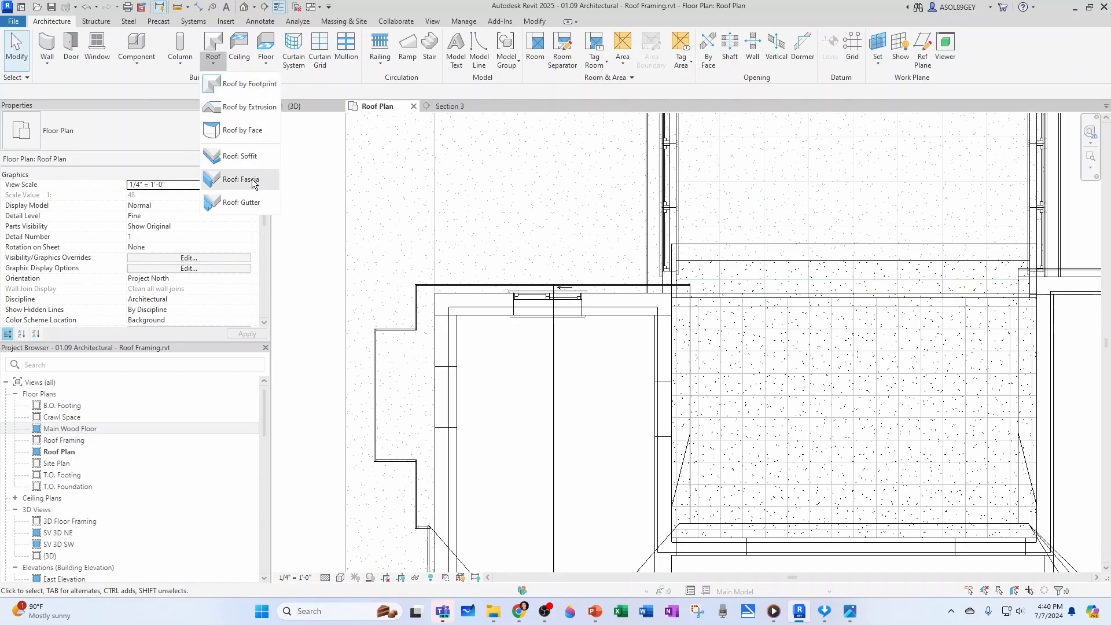
click(237, 155)
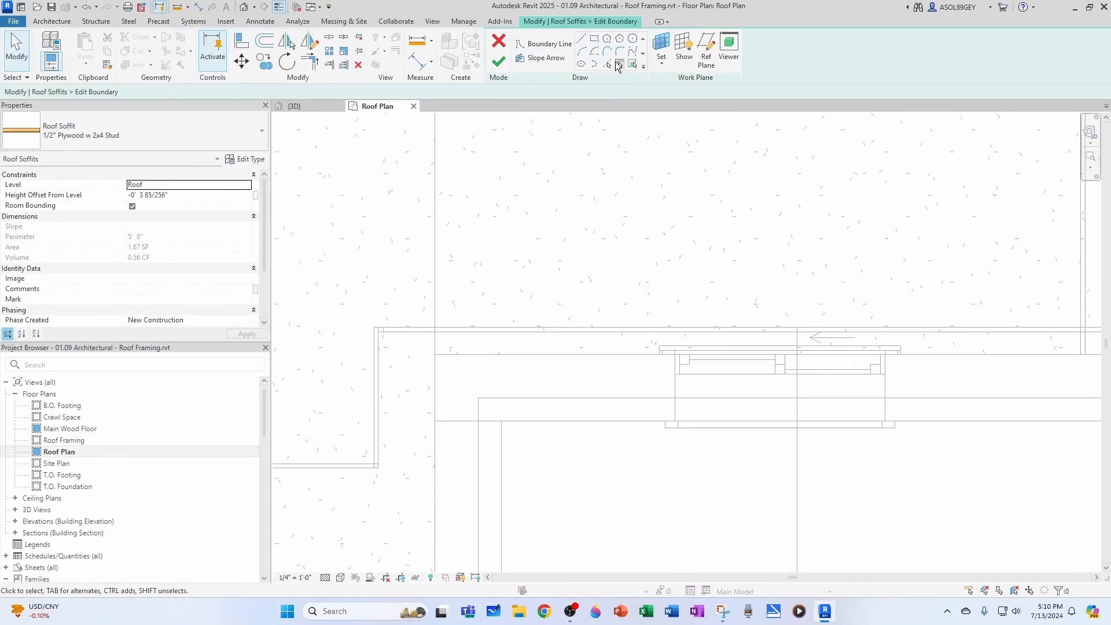
click(619, 64)
click(379, 399)
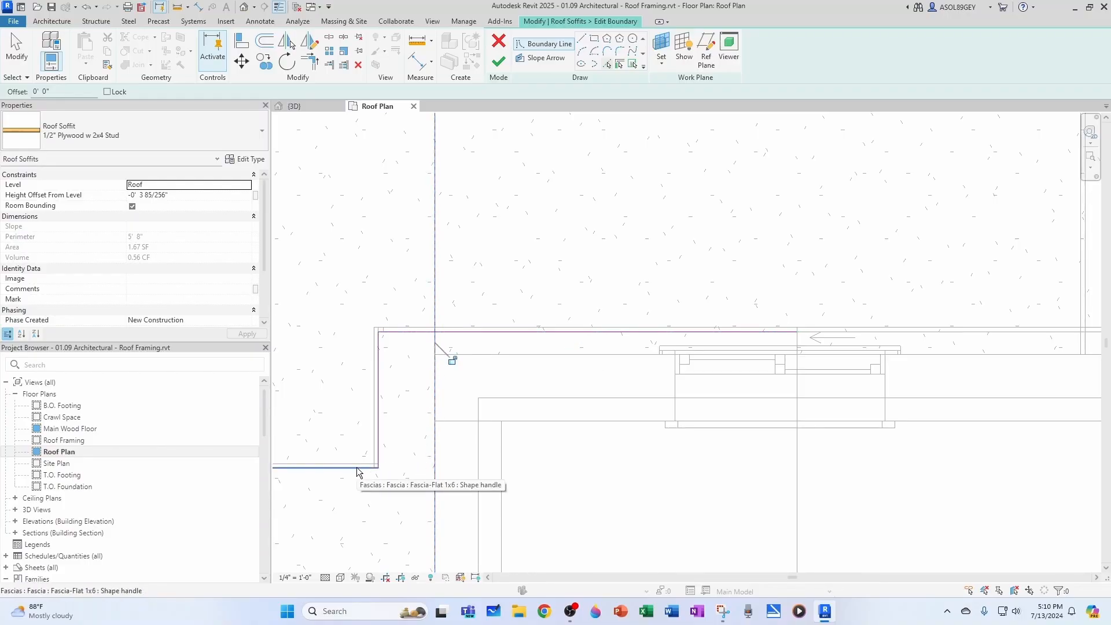
Trim the picked lines into a closed rectangle between the fascia and the wall at the rear left corner
key(Escape)
key(t)
key(r)
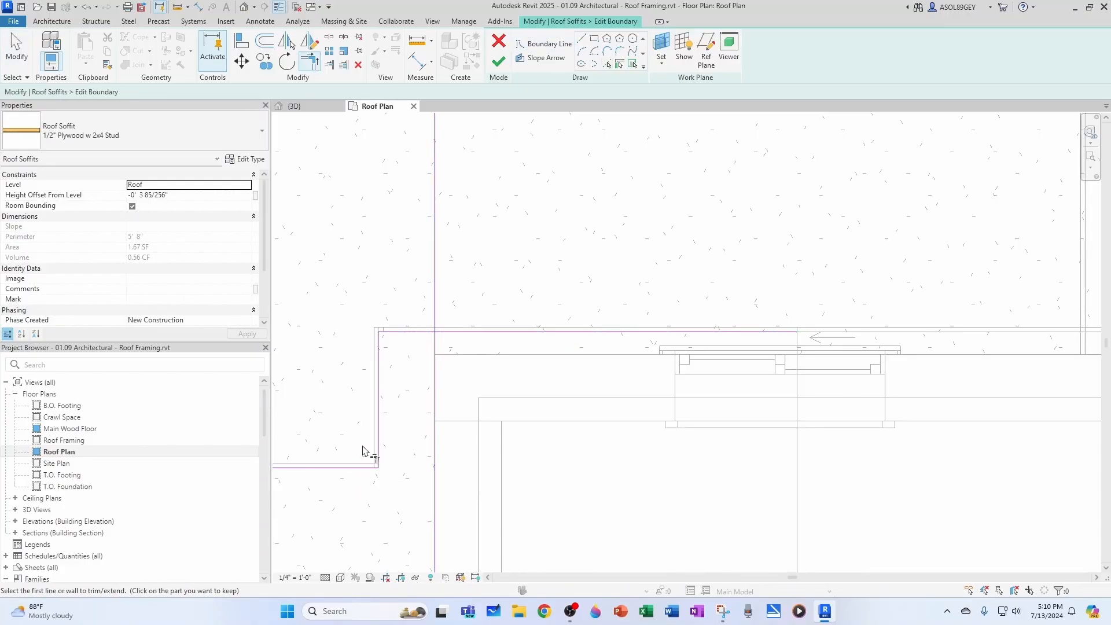
click(437, 460)
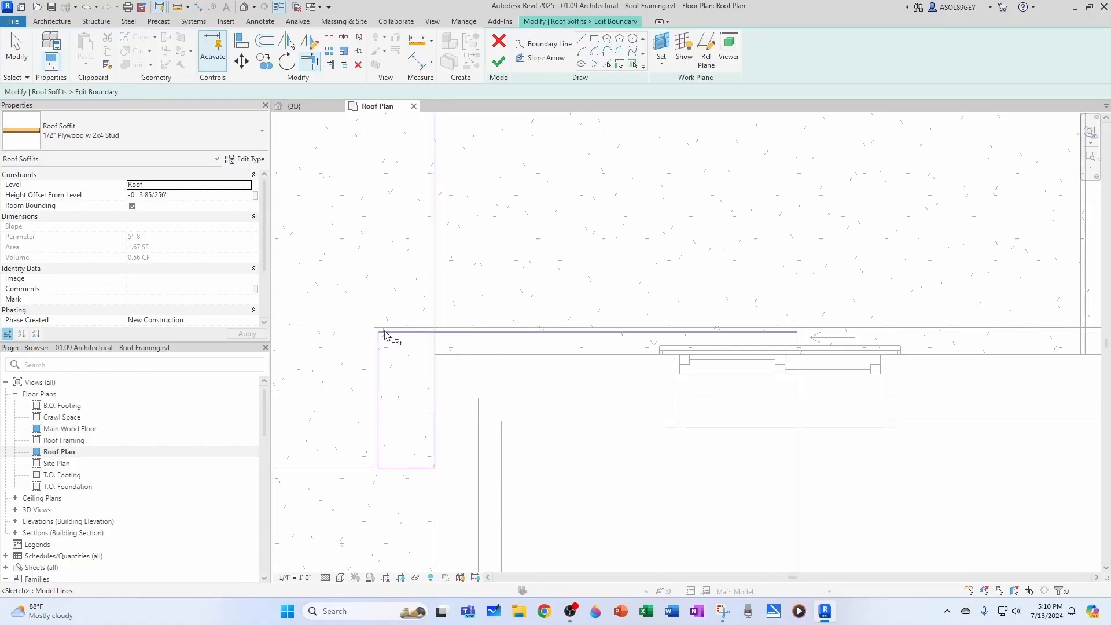
click(435, 351)
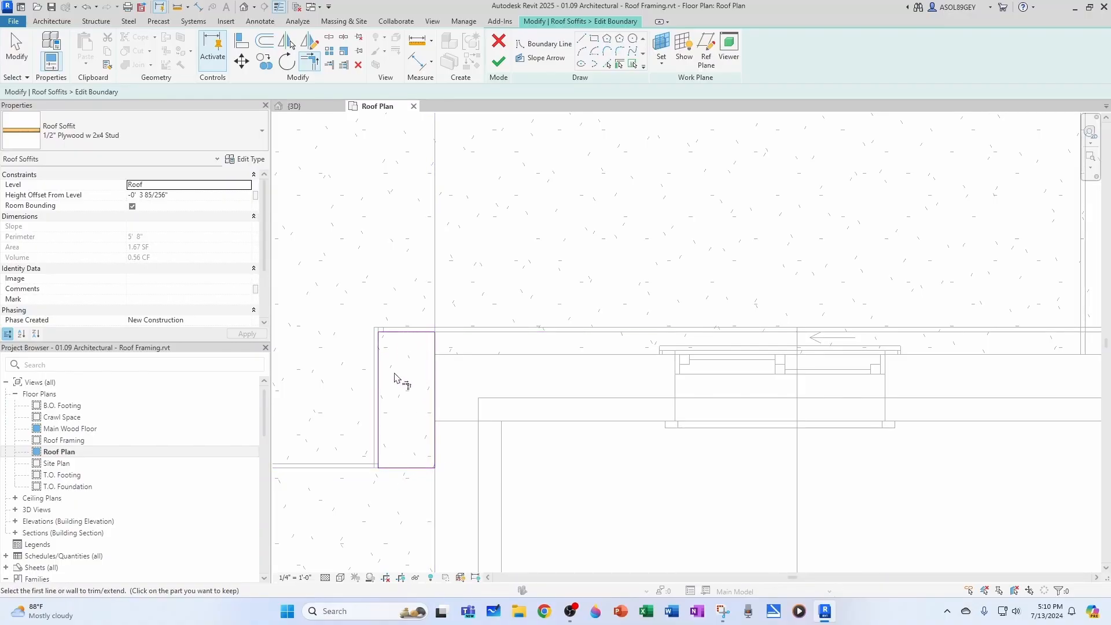
key(Escape)
Finish the corner soffit's boundary and inspect it beneath the stepped fascia in the 3D view
click(499, 61)
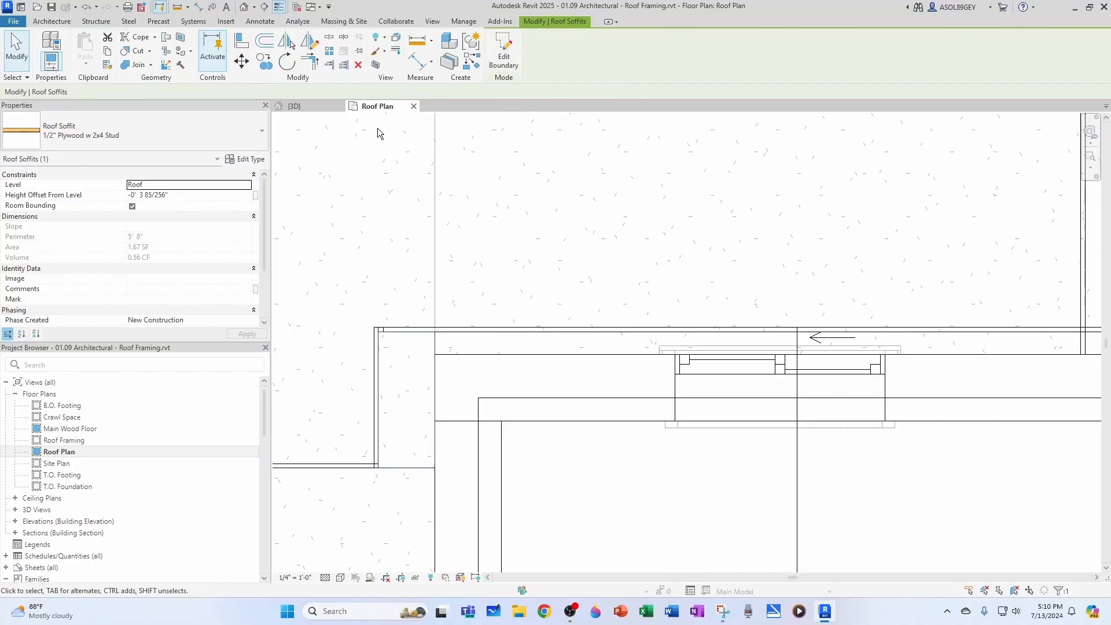
click(306, 109)
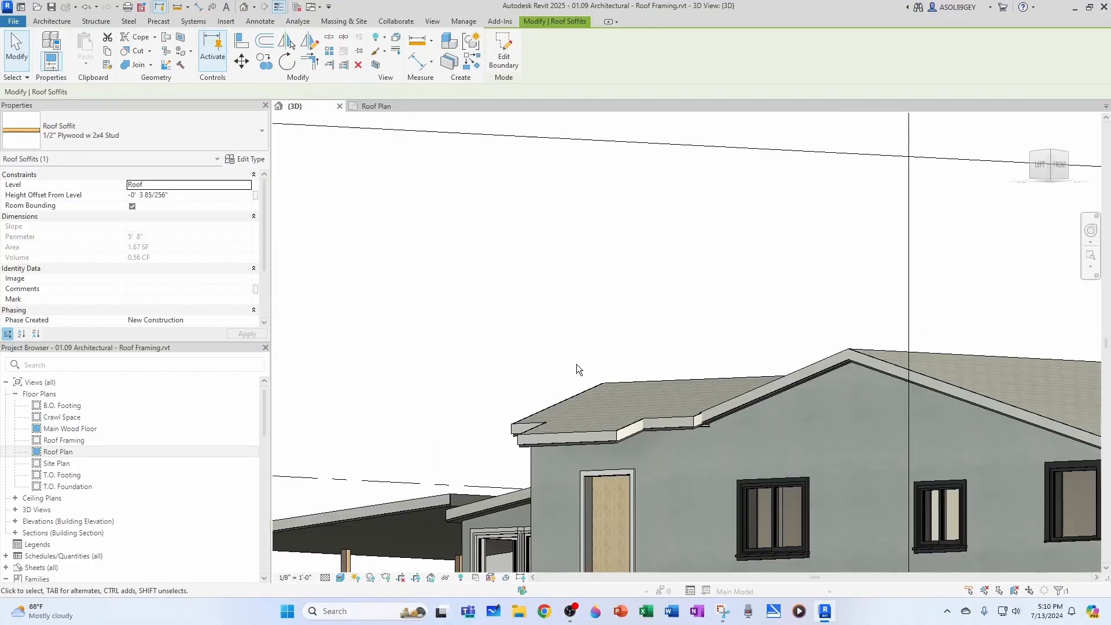
shift+middle_drag(516, 484, 746, 500)
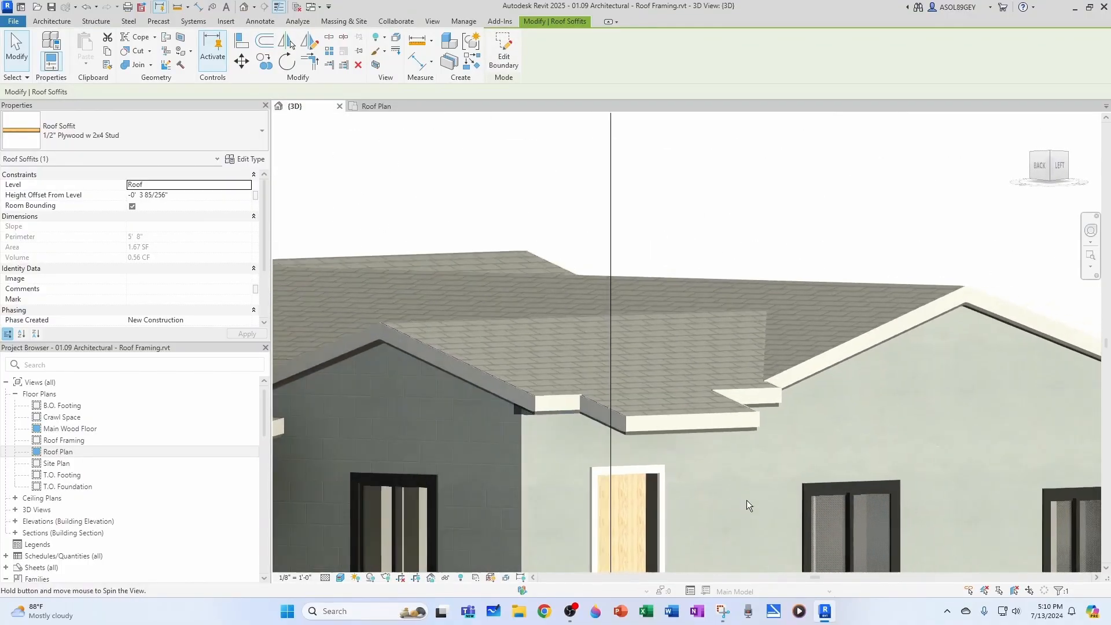
scroll(537, 405, up, 6)
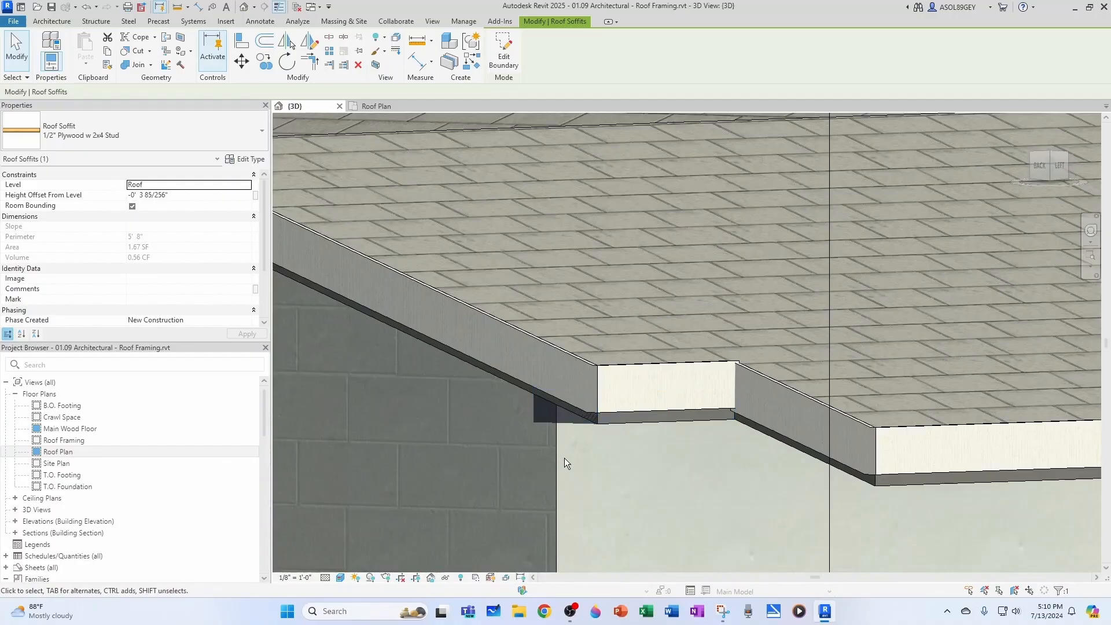
key(Escape)
click(570, 425)
scroll(580, 427, down, 2)
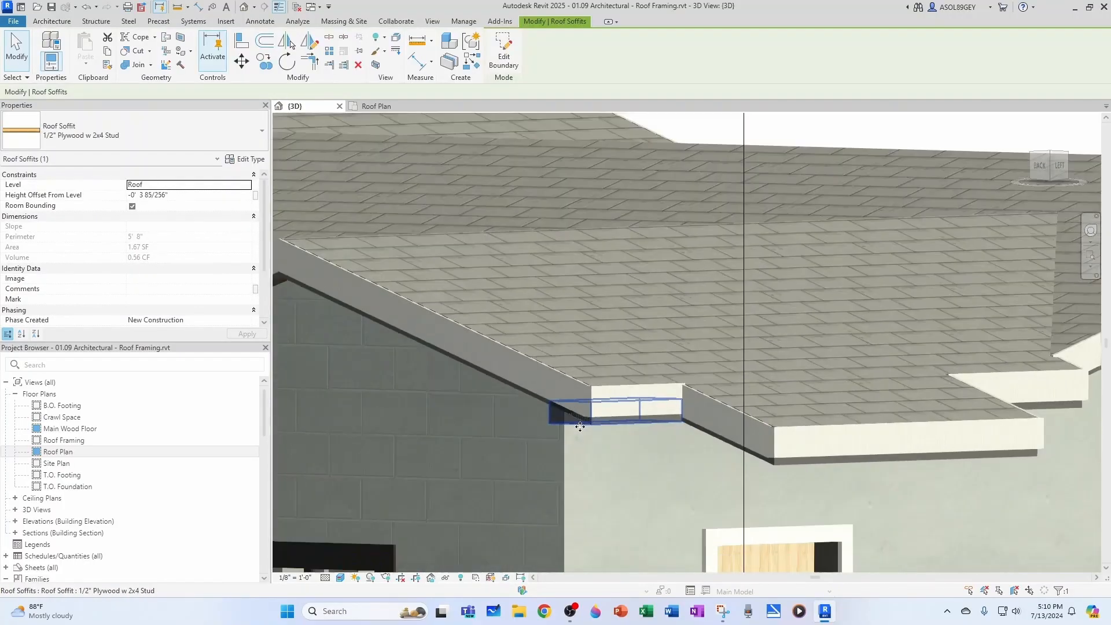
shift+middle_drag(580, 426, 564, 449)
scroll(615, 414, up, 5)
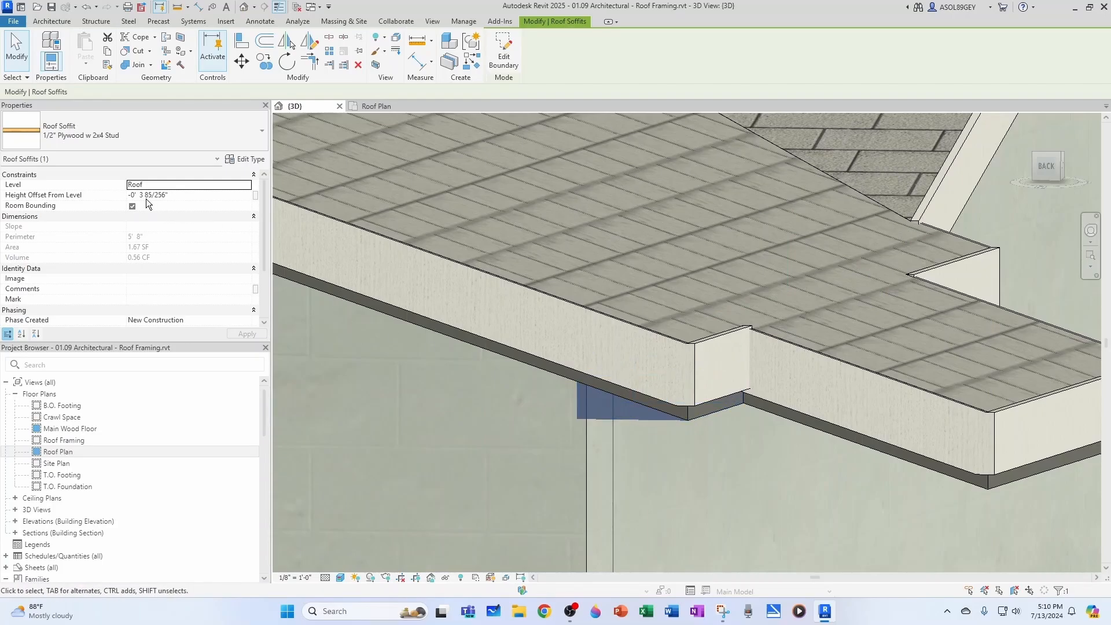
key(Escape)
scroll(619, 402, down, 2)
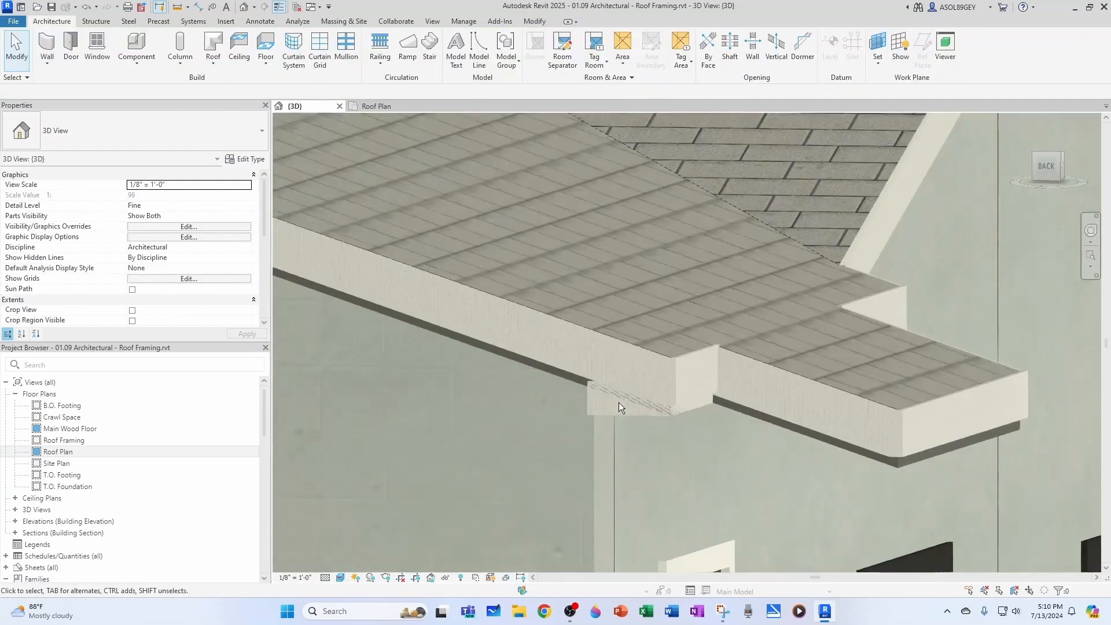